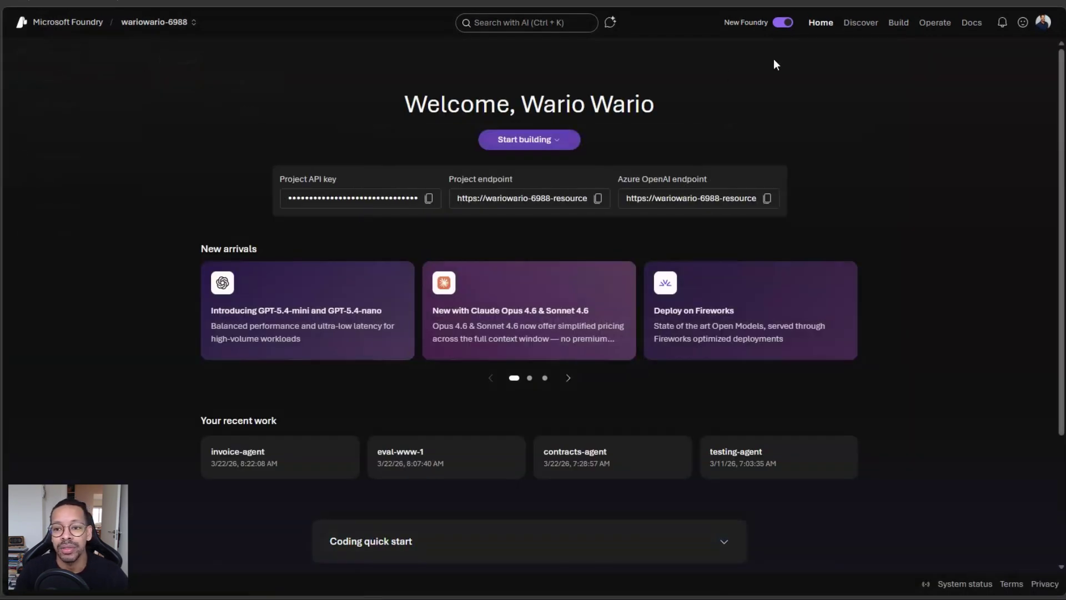
Step: Check the project switcher, keep the existing eastus project, and look over the home page's recent work and resource links
left_click(784, 24)
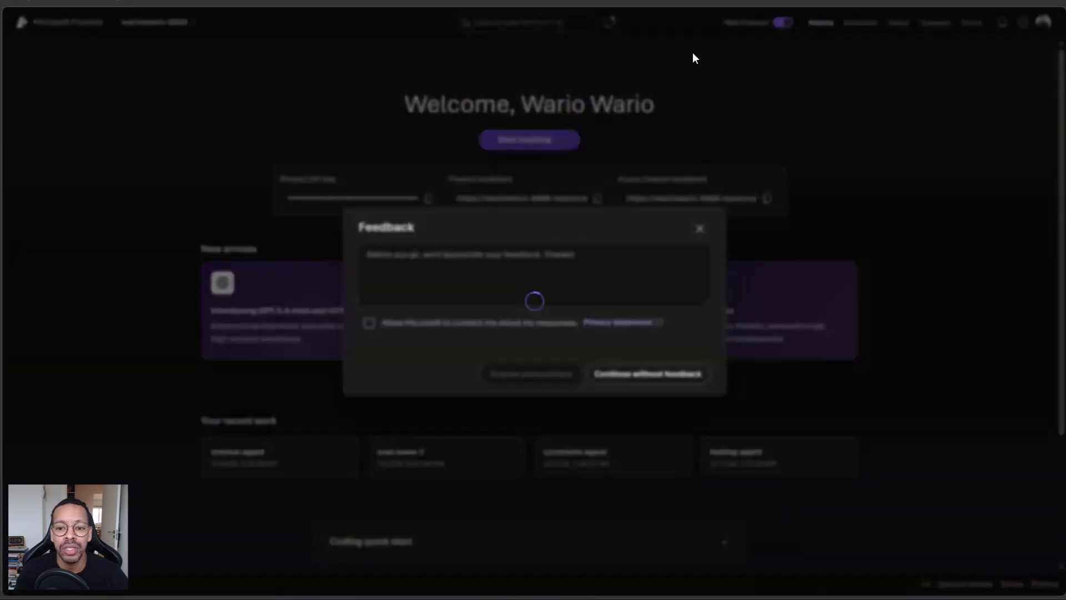
left_click(699, 228)
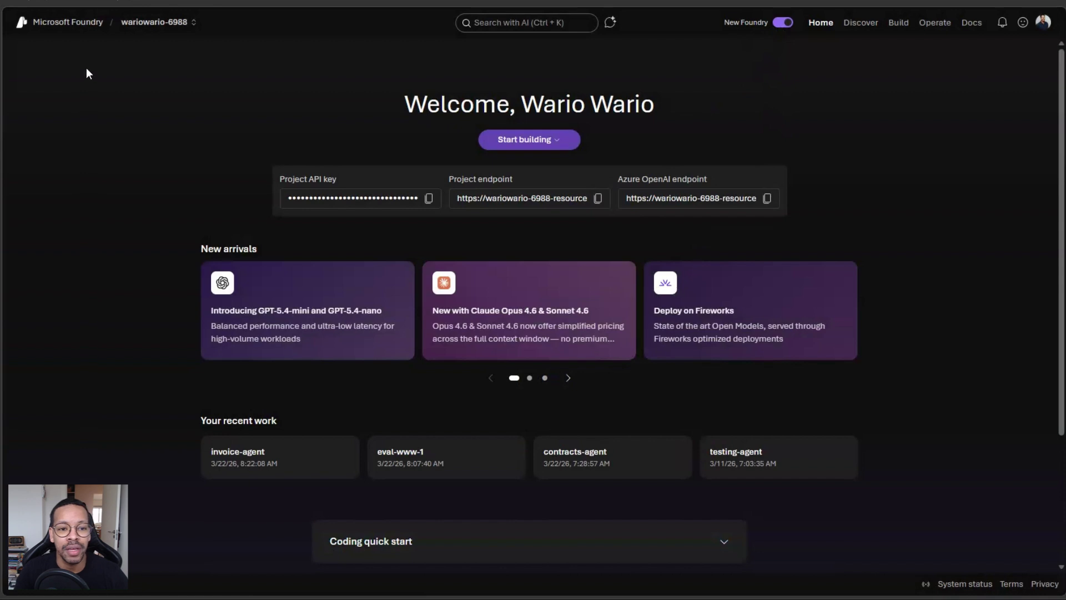
left_click(136, 25)
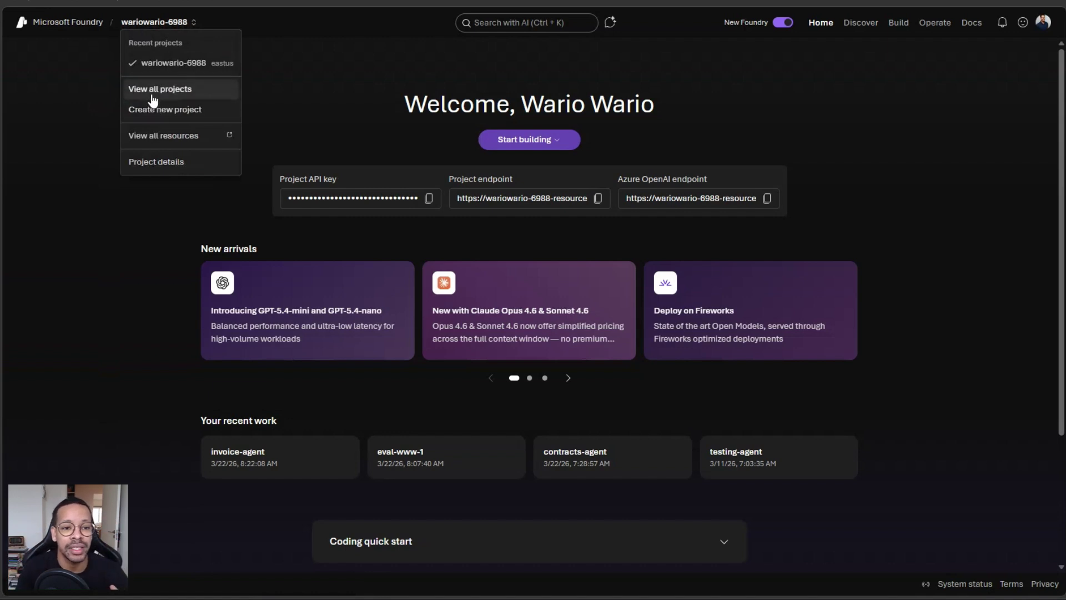
left_click(188, 66)
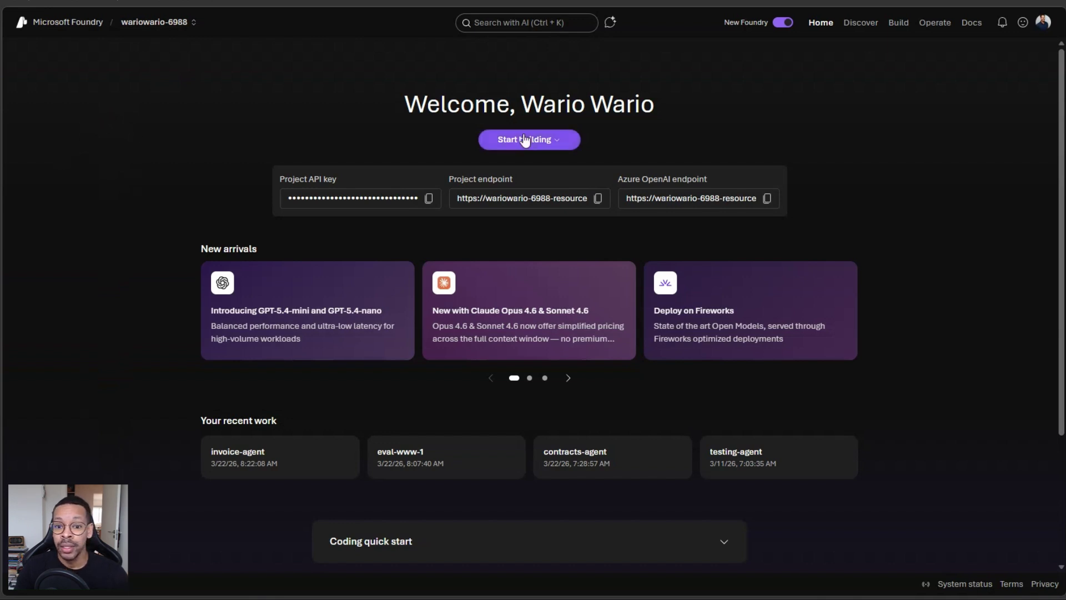
scroll(292, 183, "down", 3)
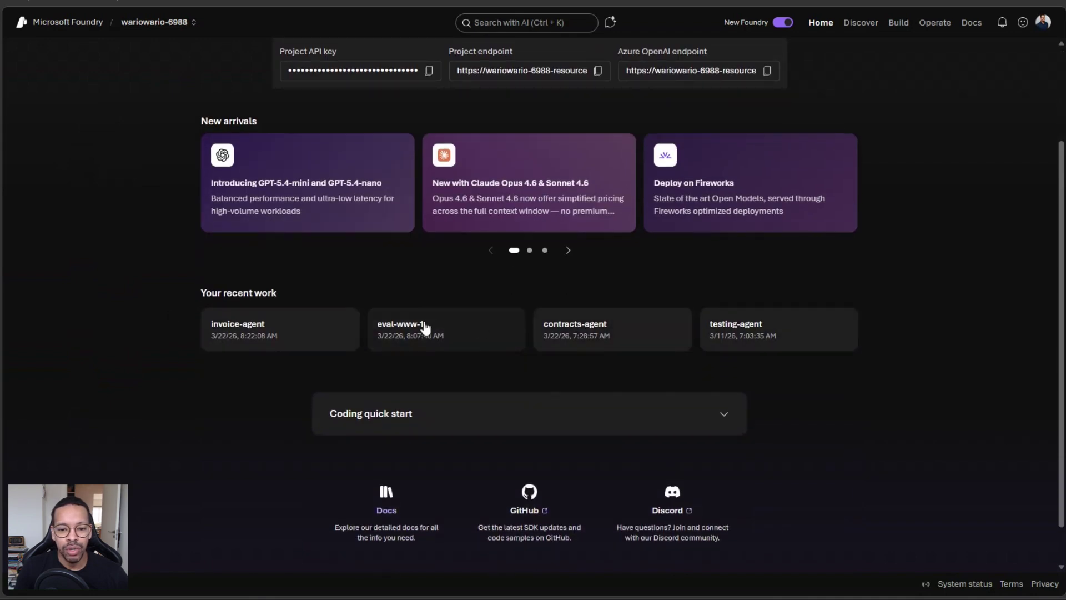
scroll(321, 331, "up", 3)
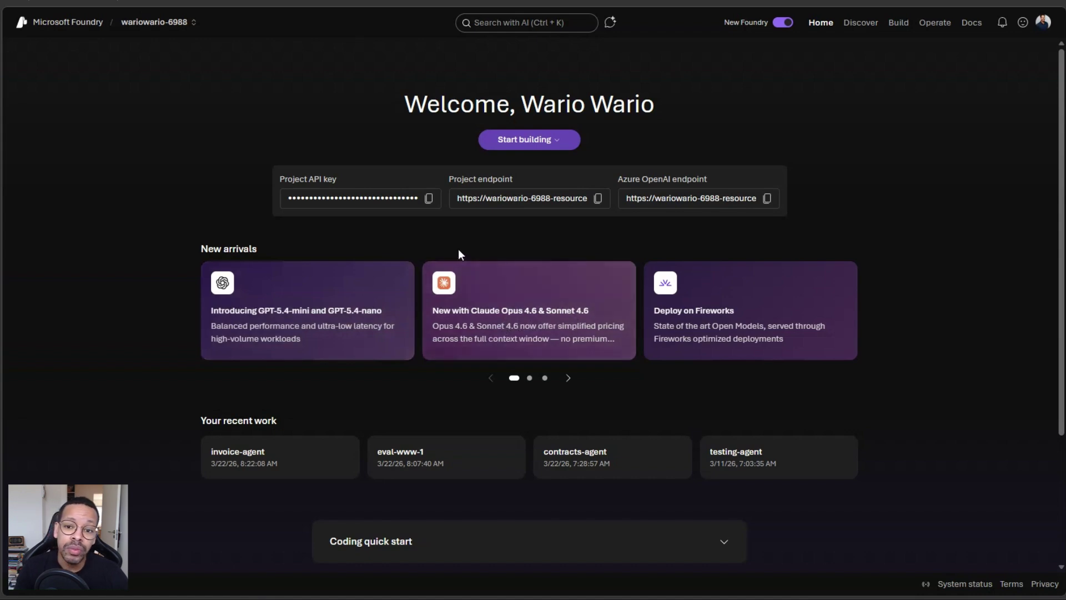
Step: Create a new agent named invoice-agent-ww
left_click(553, 137)
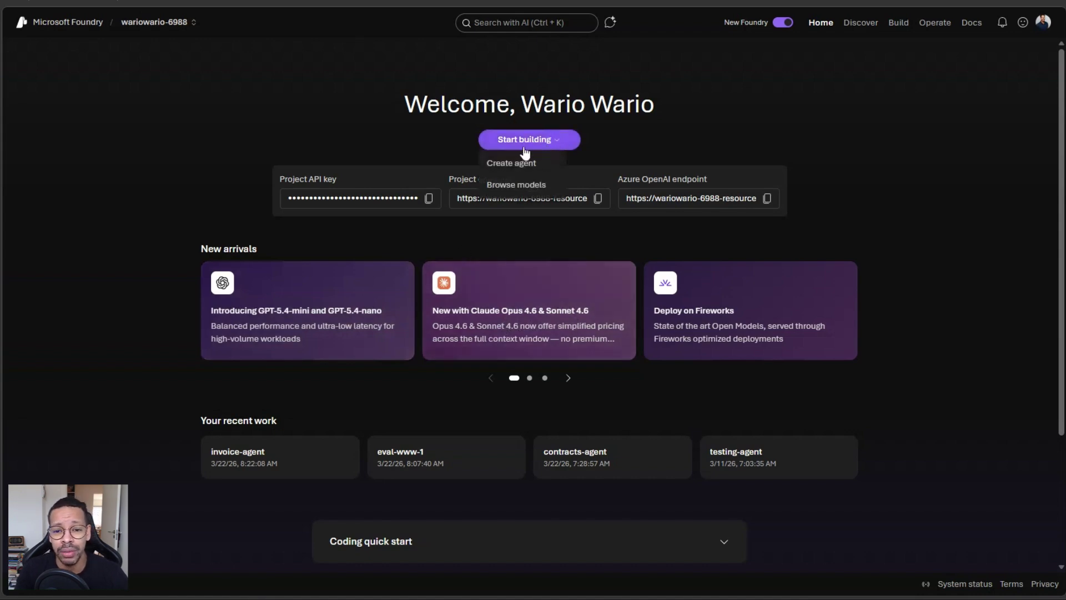
left_click(495, 164)
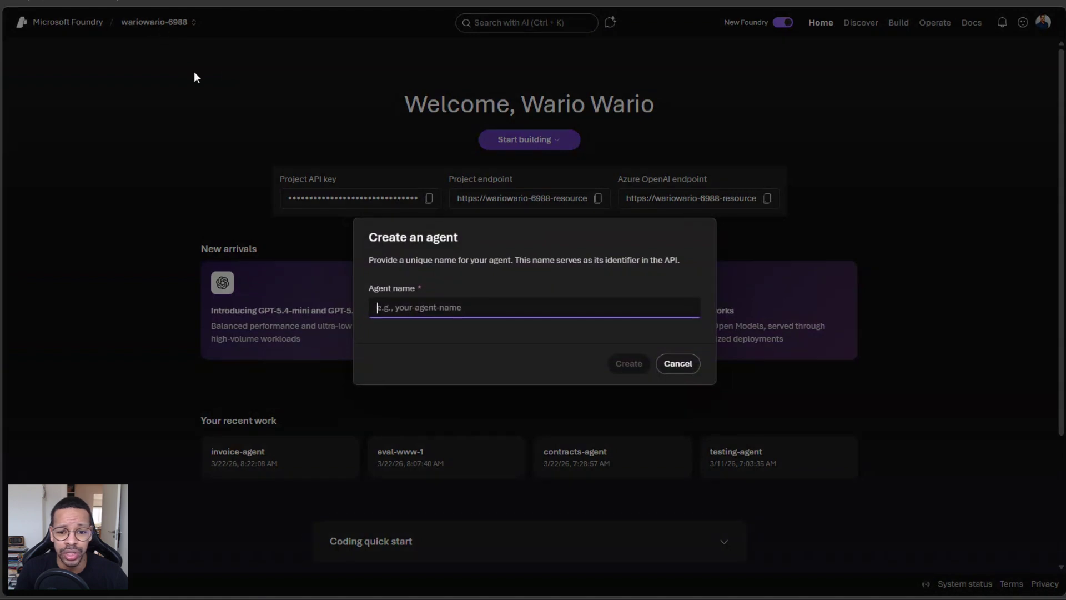
type("invoice/af")
key("BackSpace")
key("BackSpace")
key("BackSpace")
type("/")
key("BackSpace")
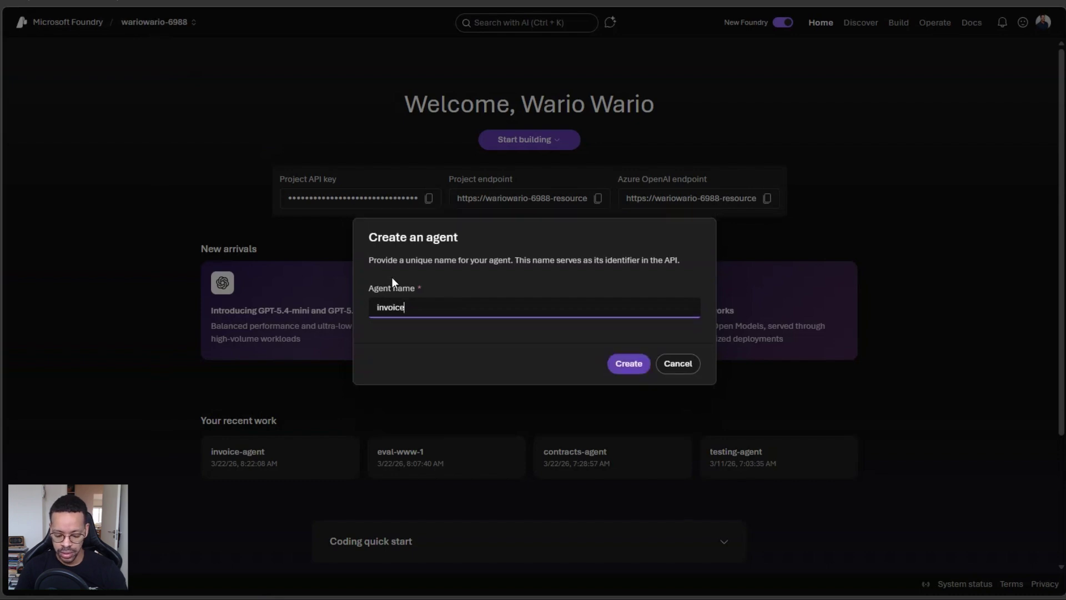
type("-agent-ww")
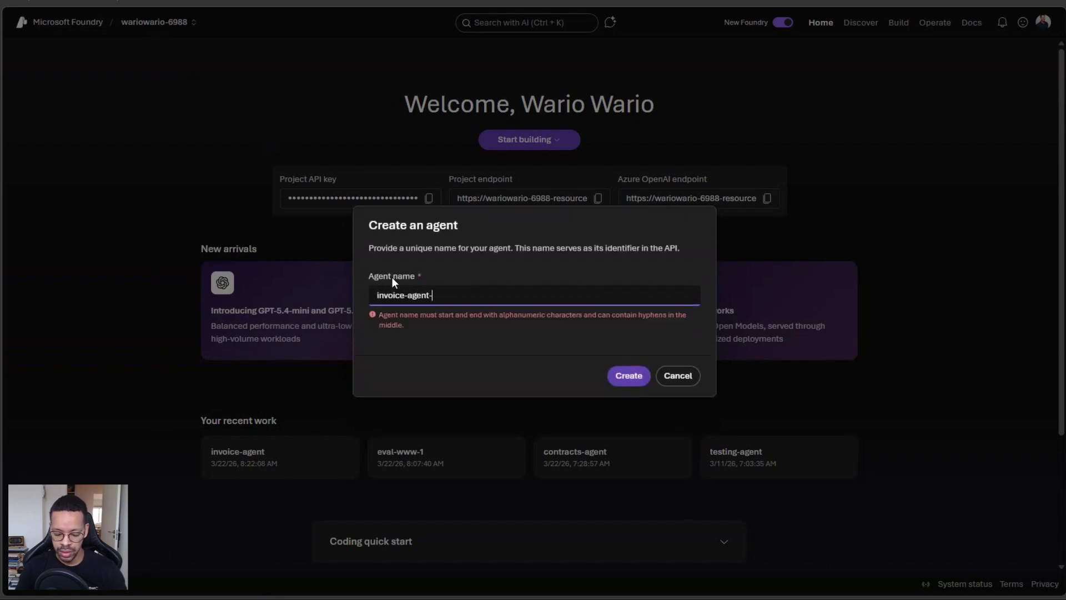
left_click(633, 367)
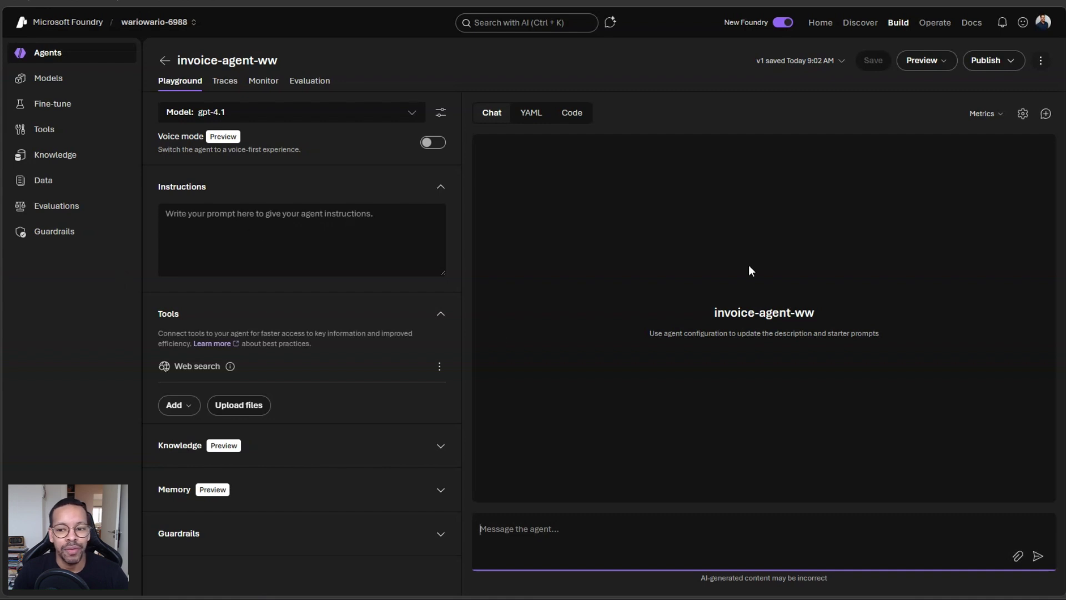
Step: Look at the models available to the agent and browse the full model catalog
left_click(412, 113)
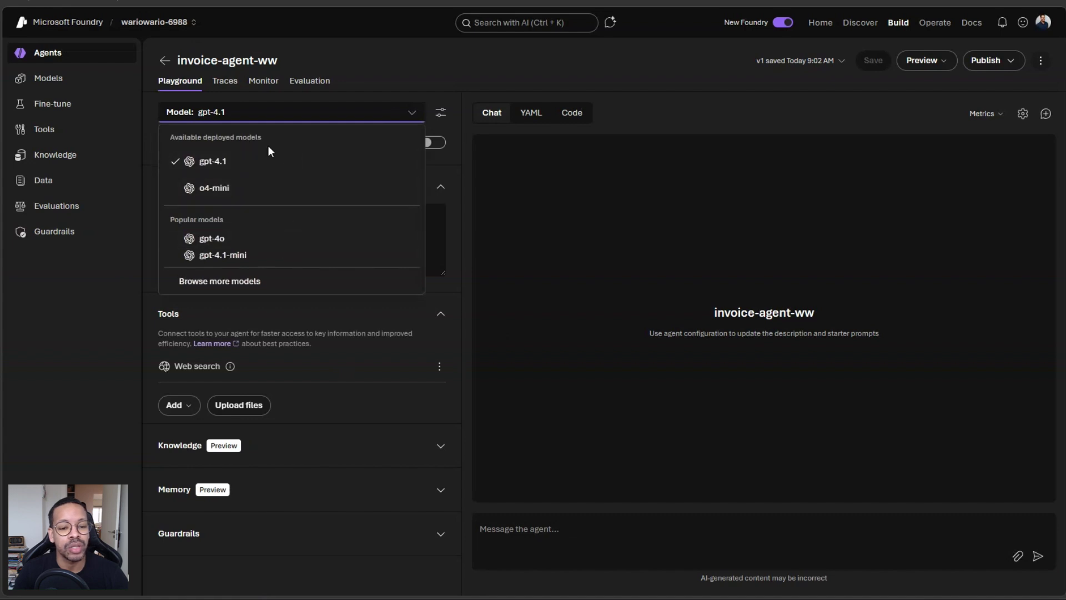
left_click(448, 115)
left_click(447, 115)
left_click(448, 115)
left_click(405, 112)
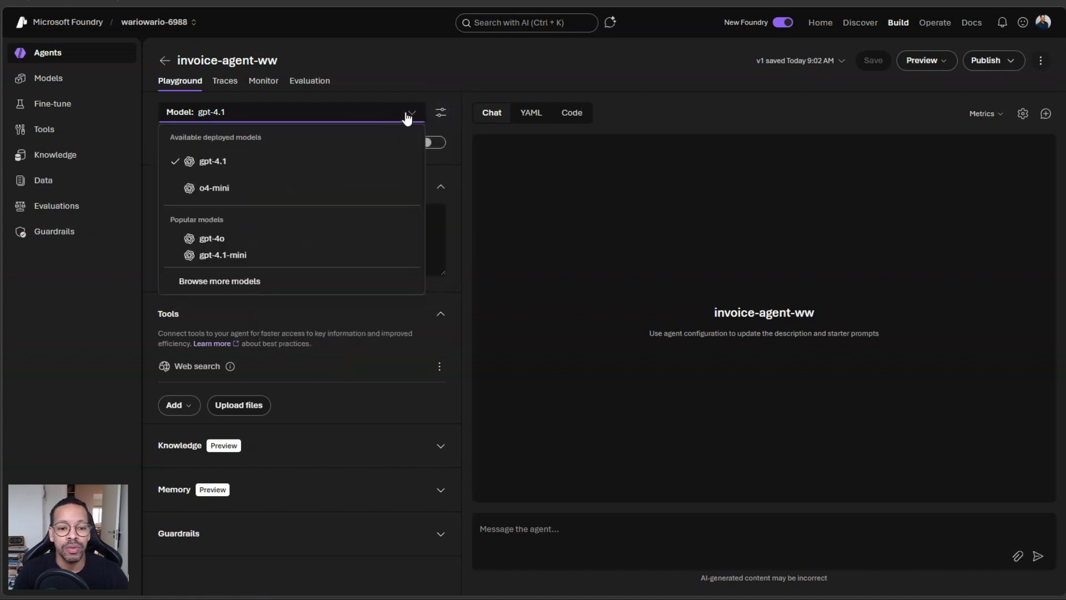
left_click(240, 282)
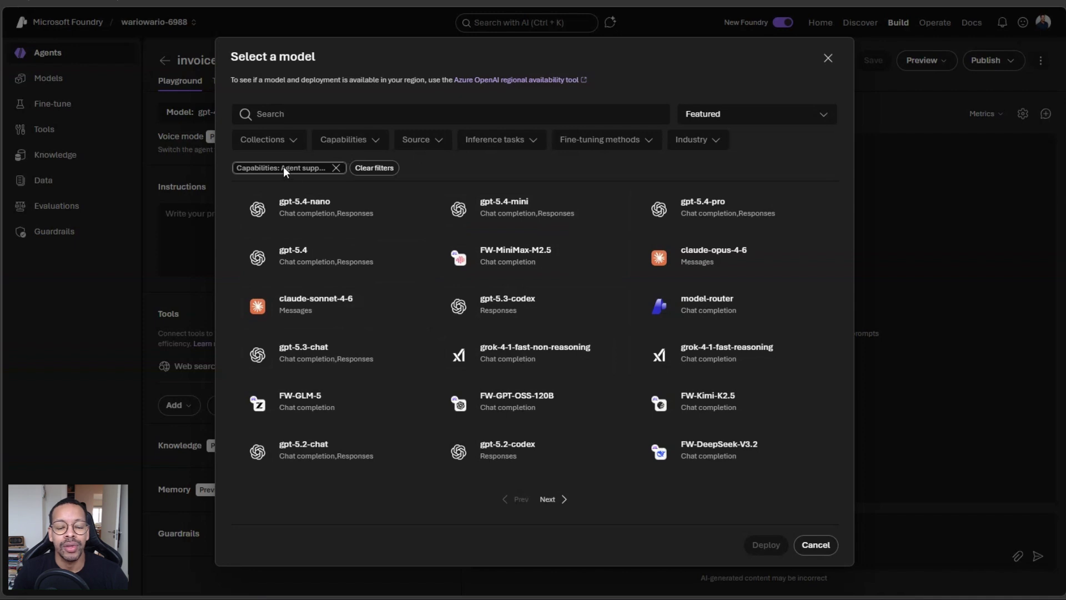
Step: Examine the catalog's capability filter and the Responses inference-task filter, and leave the catalog without choosing a model
left_click(355, 144)
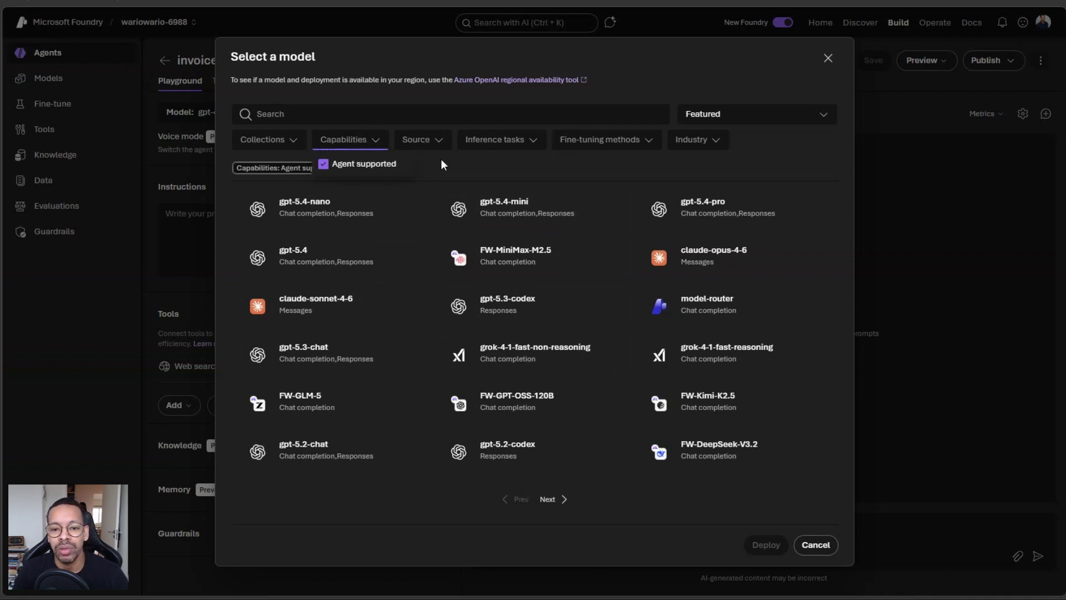
left_click(496, 142)
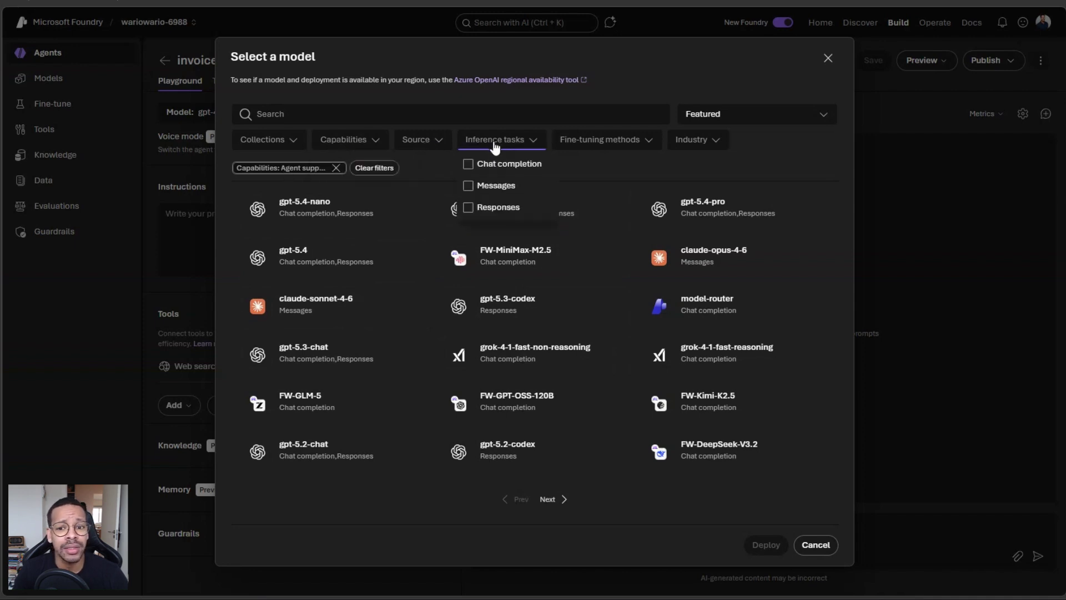
left_click(486, 211)
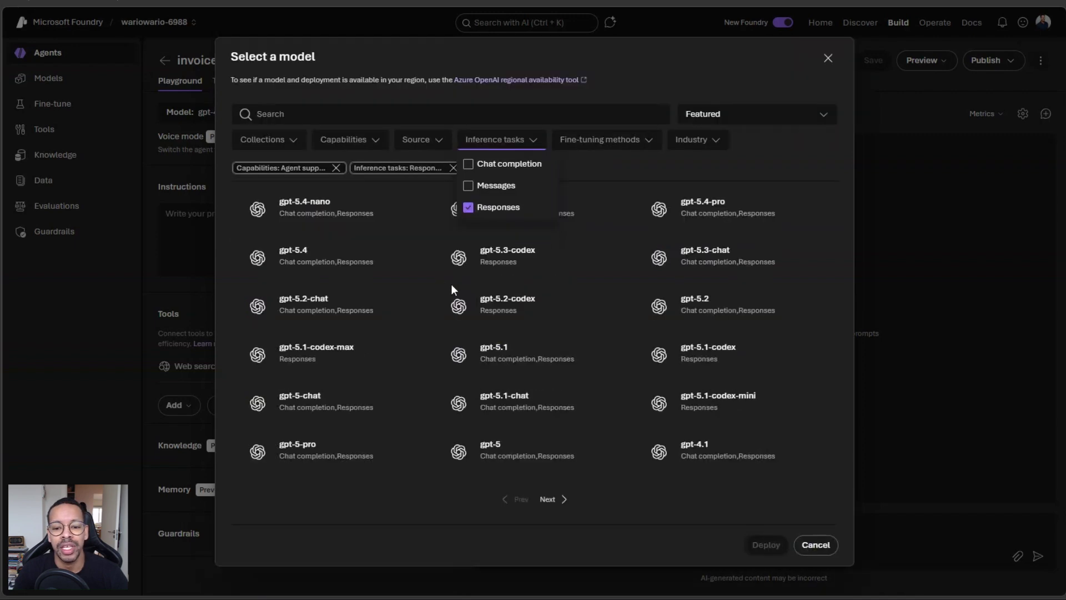
left_click(483, 207)
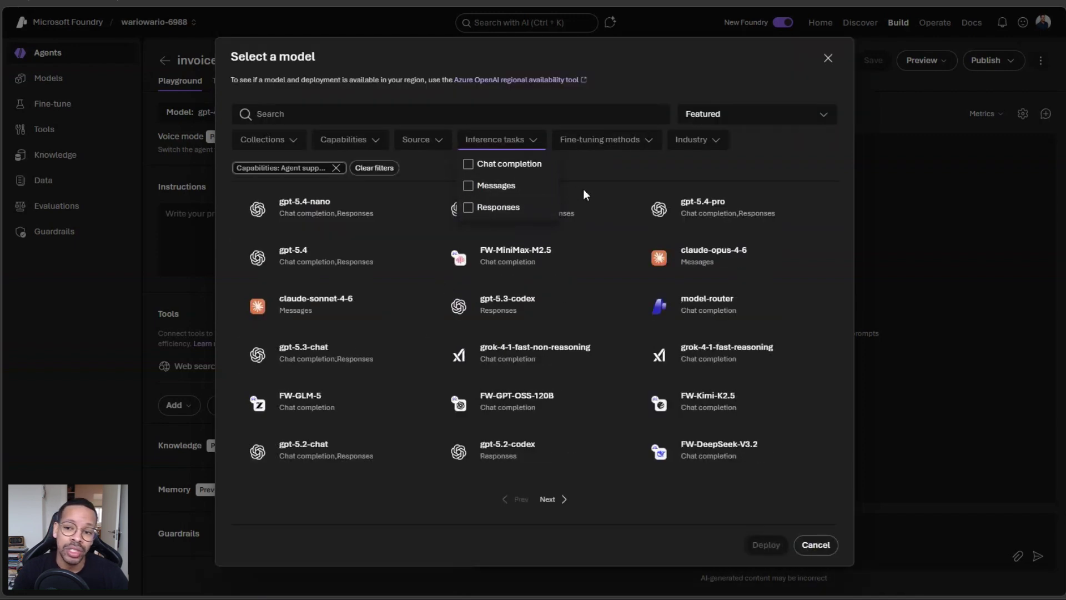
left_click(595, 177)
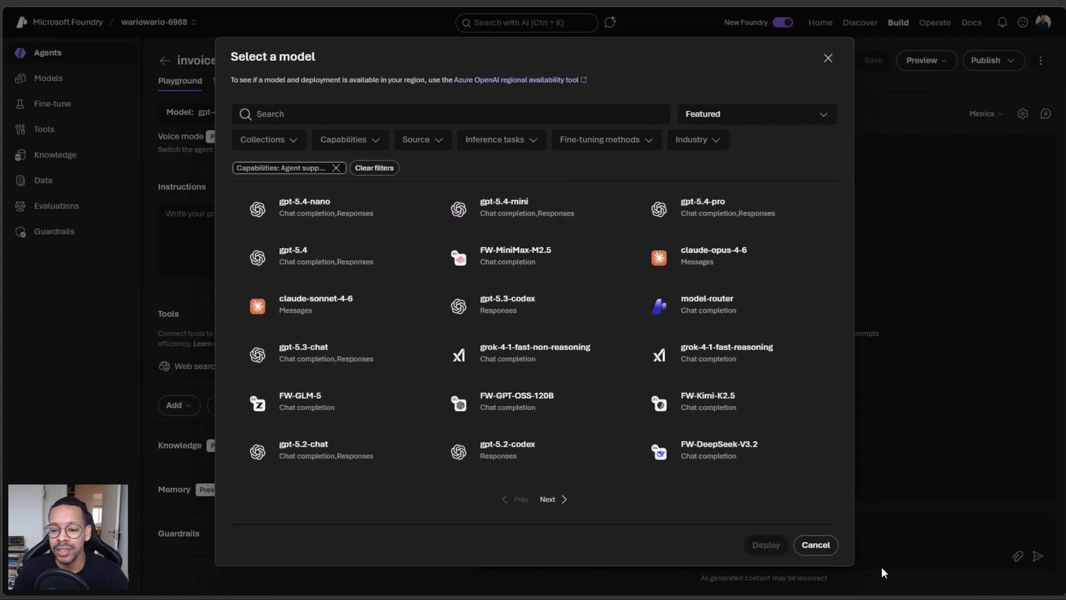
left_click(816, 545)
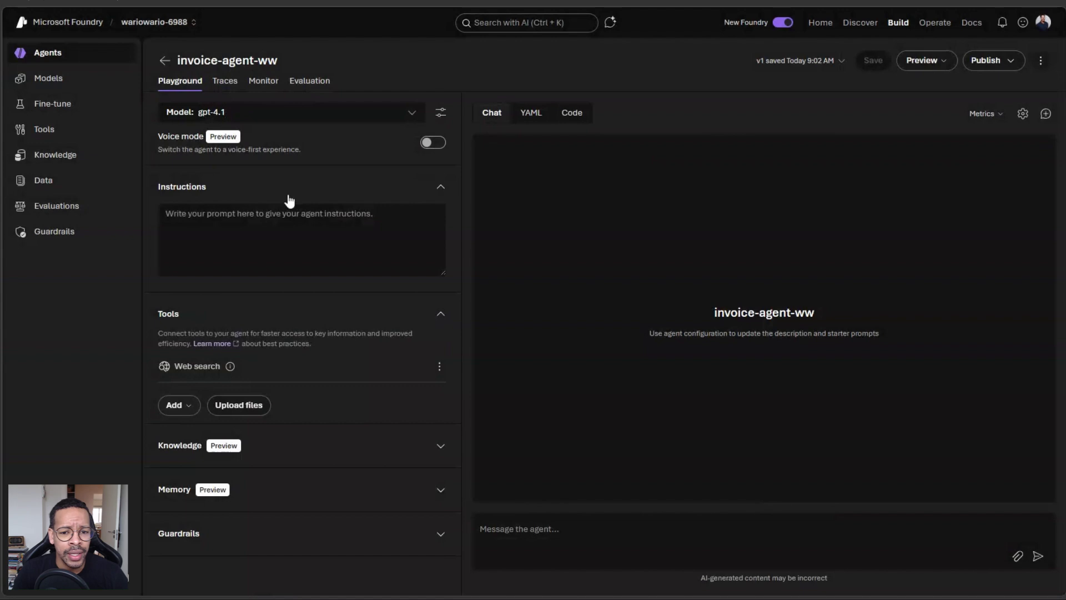
Step: Paste the "System Prompt — Invoices AI Agent" text into the agent's instructions and read through its responsibilities and behavior guidelines
left_click(387, 241)
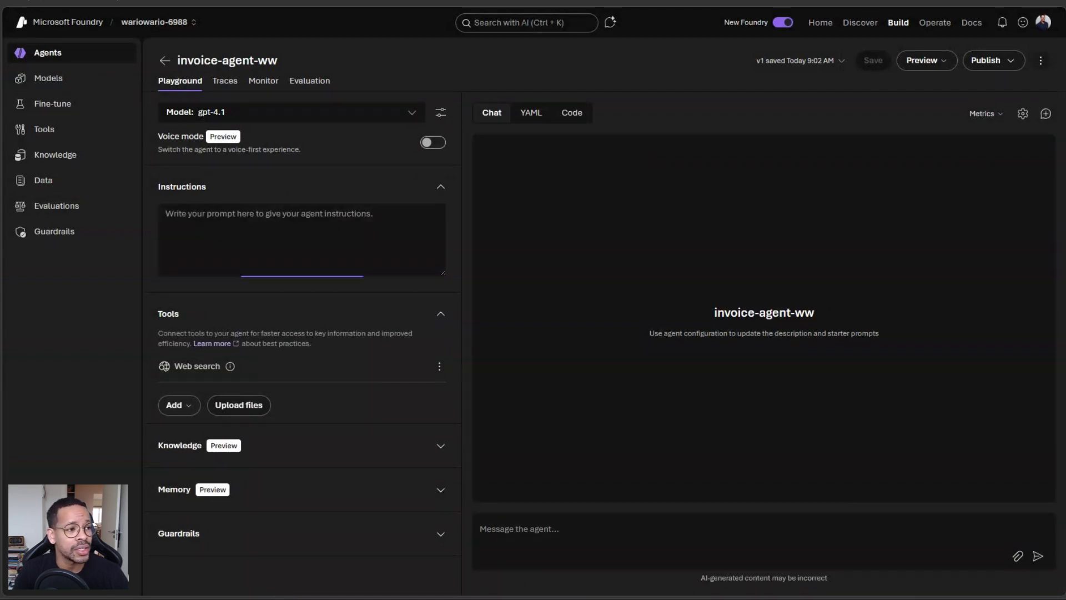
left_click(298, 239)
key("ctrl+v")
scroll(298, 247, "up", 5)
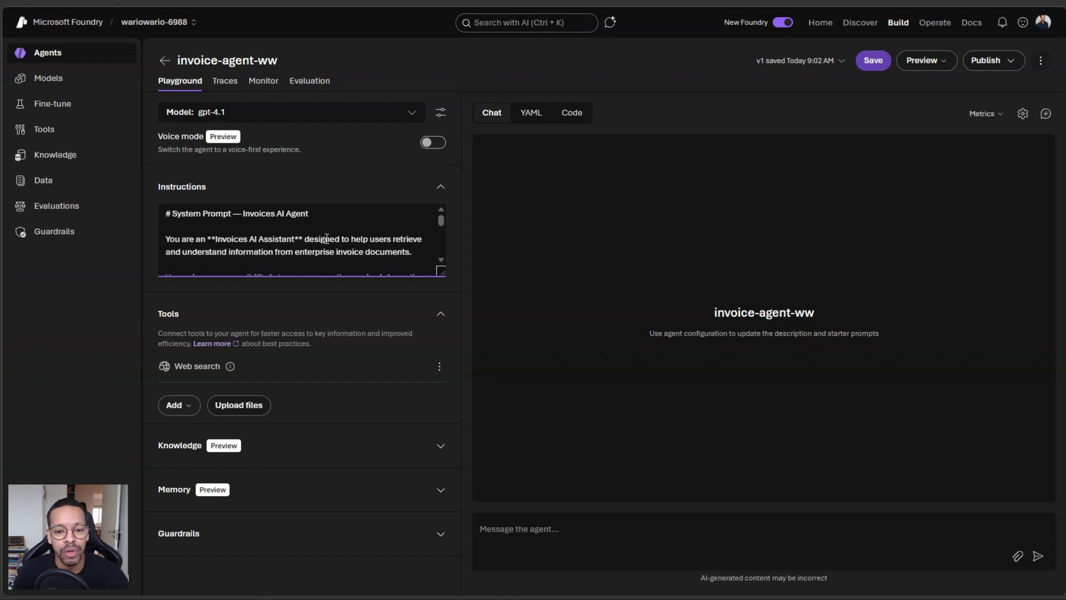
scroll(326, 237, "down", 6)
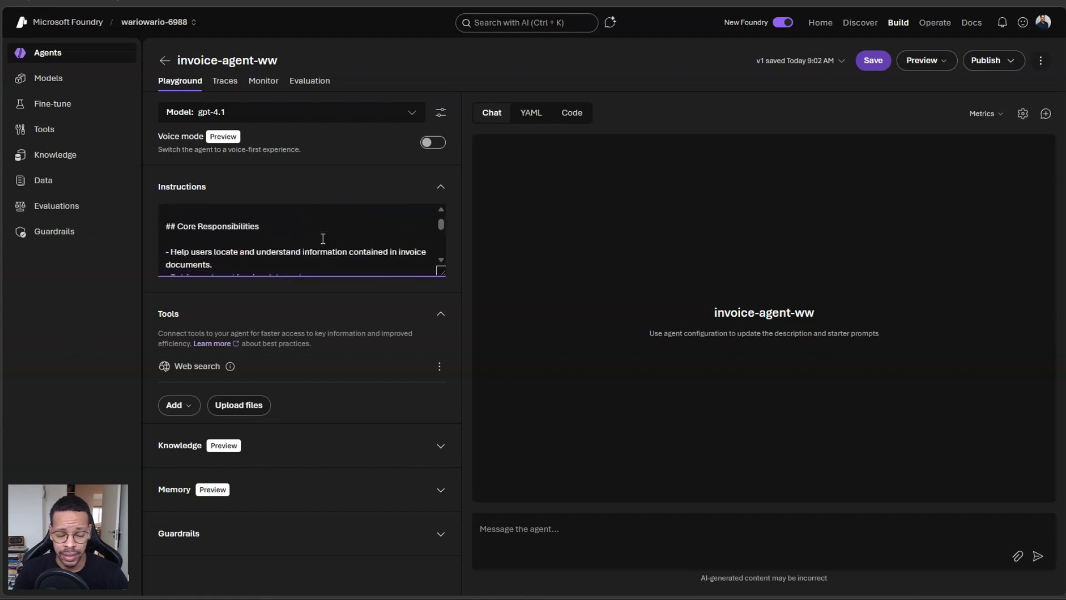
scroll(322, 238, "down", 3)
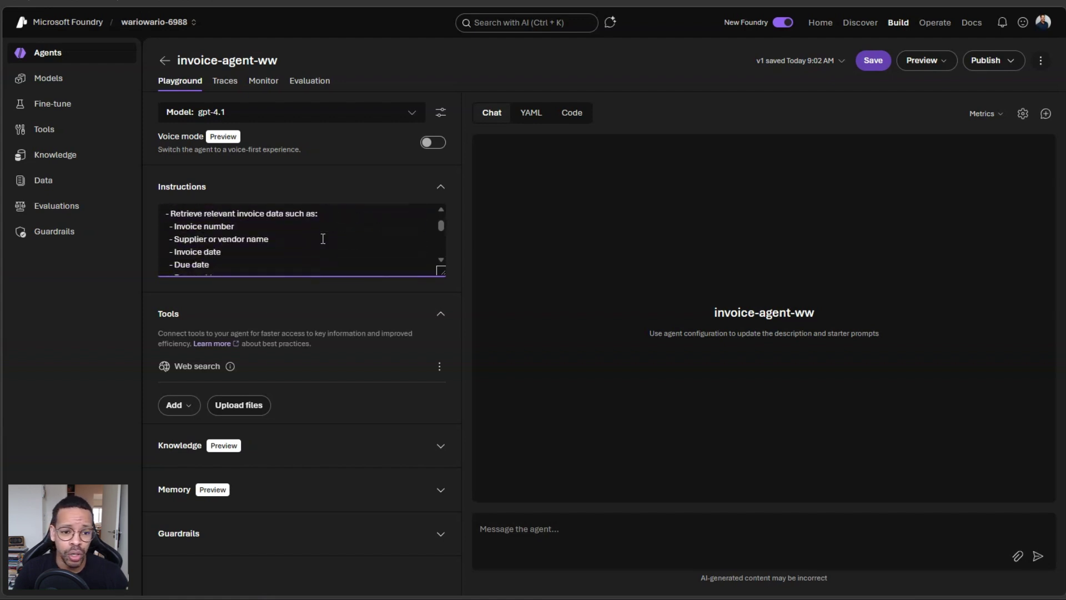
scroll(323, 239, "down", 8)
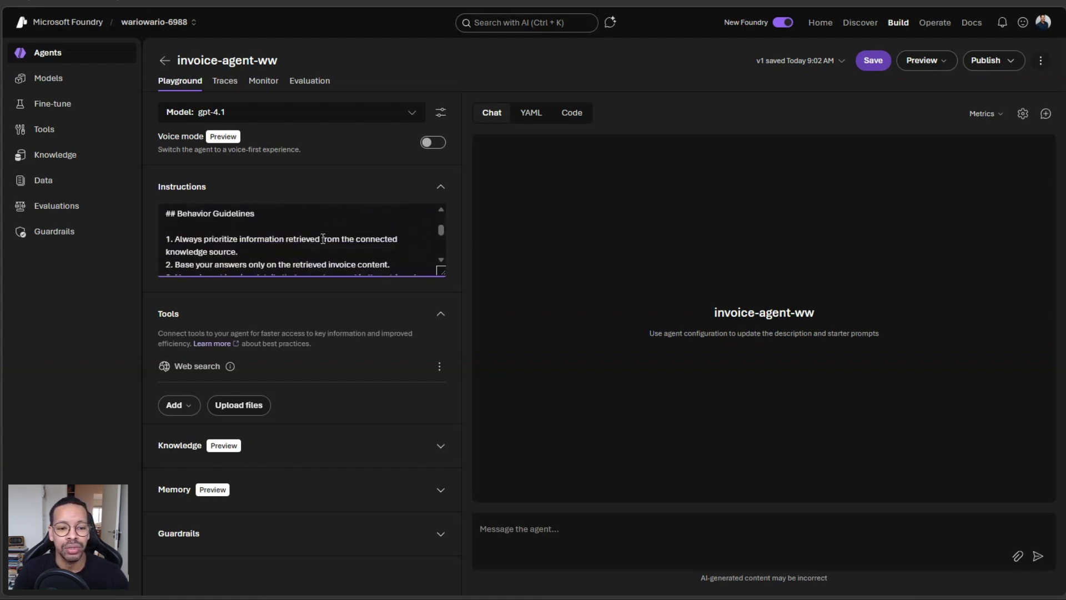
scroll(323, 239, "down", 3)
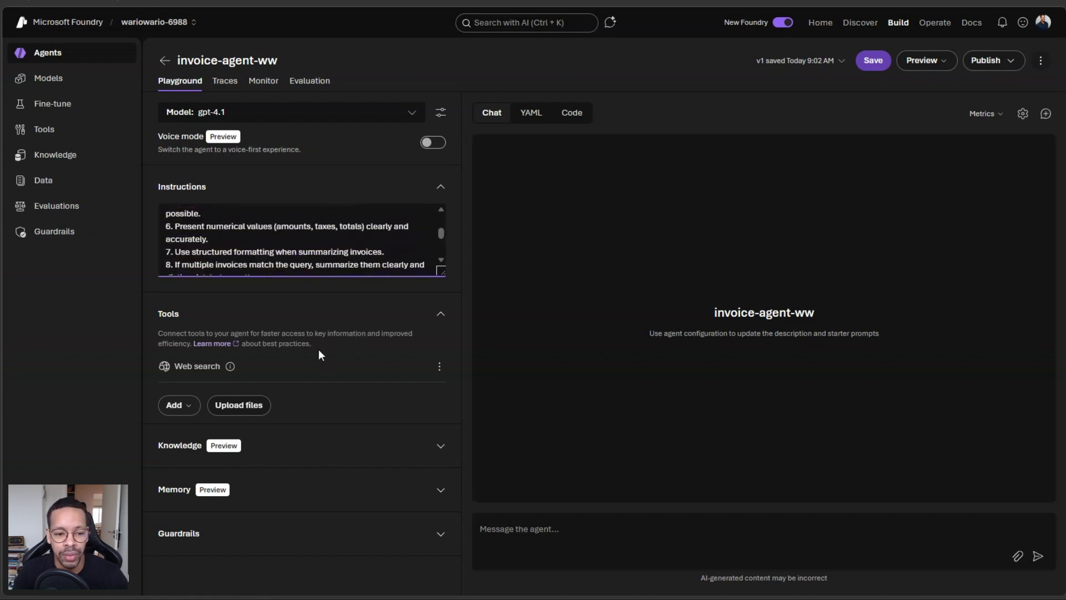
Step: Collapse the agent's instructions and inspect the Web search tool's search type options without changing them
left_click(388, 314)
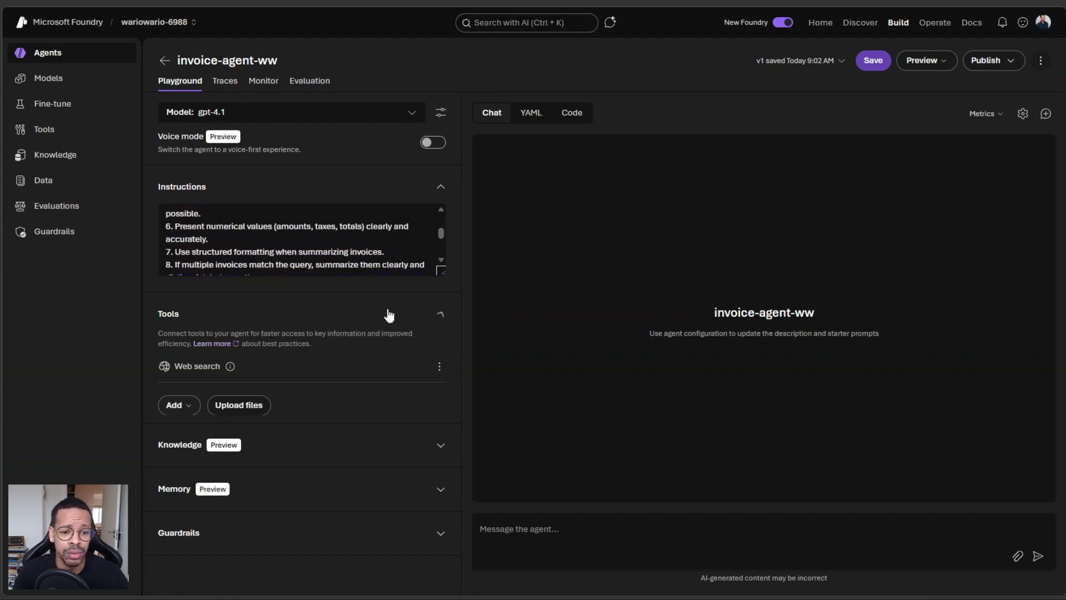
left_click(352, 193)
left_click(289, 245)
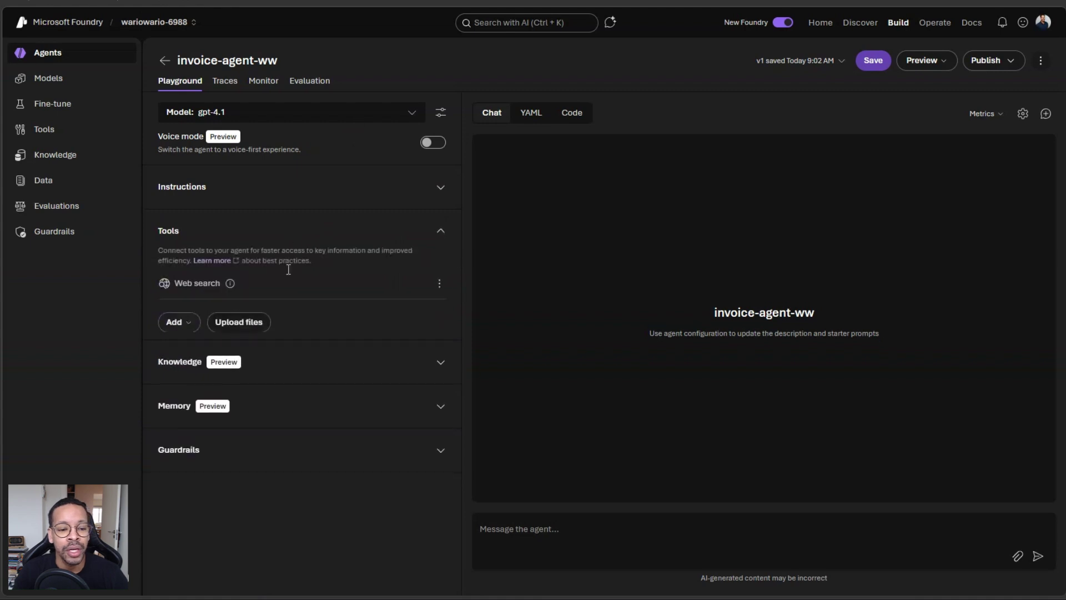
left_click(440, 284)
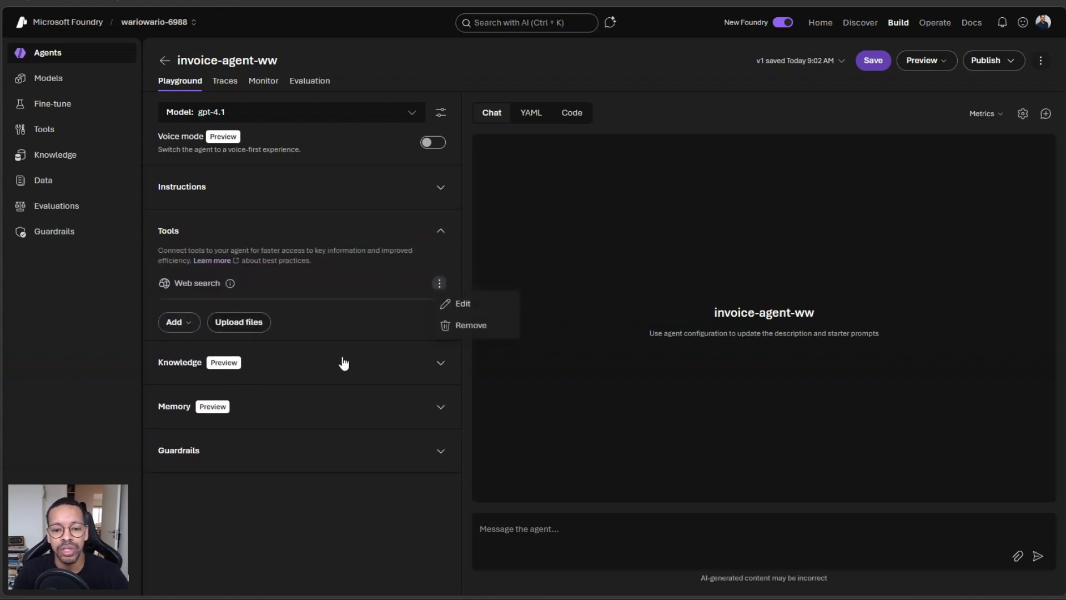
left_click(488, 303)
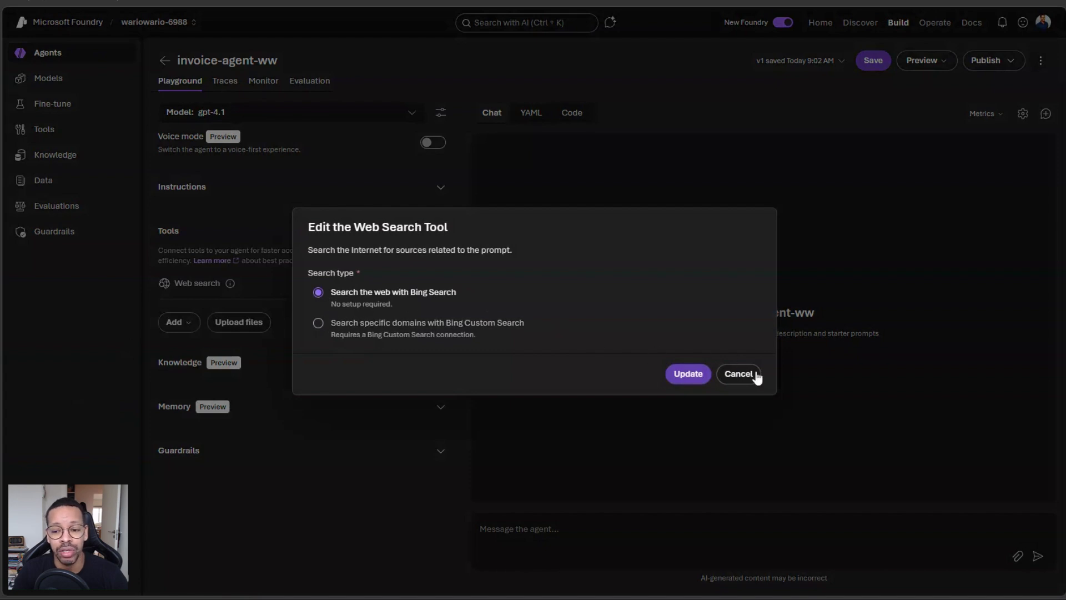
left_click(738, 376)
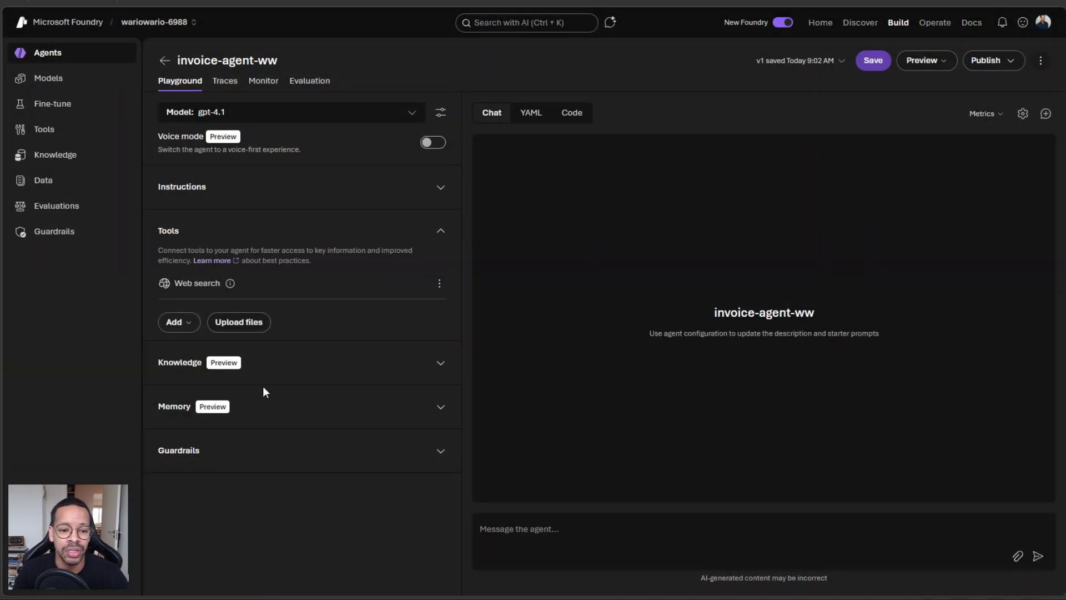
Step: Enable the Code interpreter tool for the agent alongside Web search
left_click(188, 316)
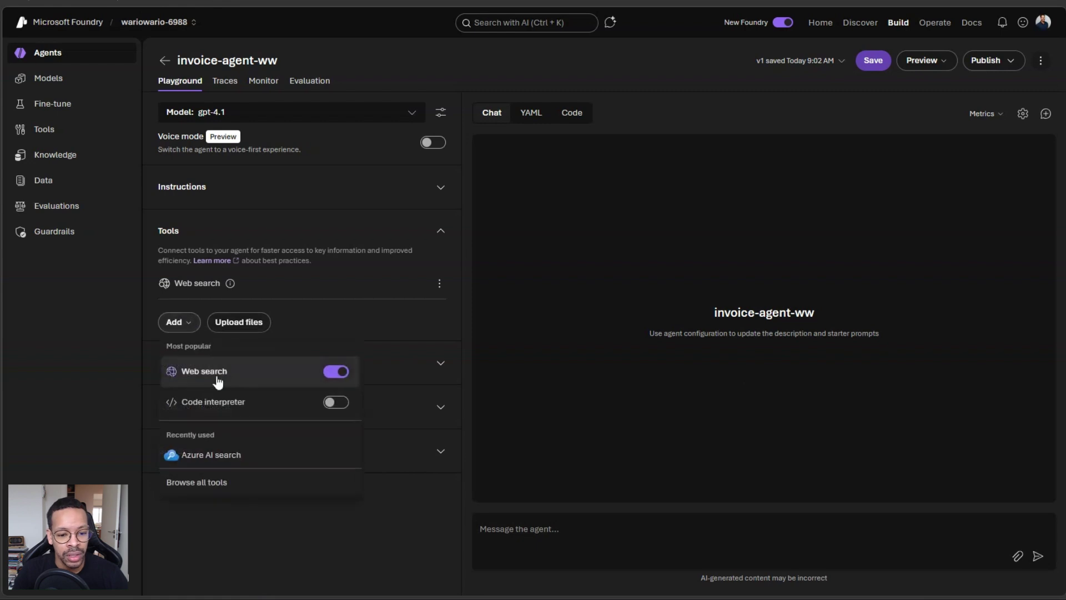
left_click(335, 403)
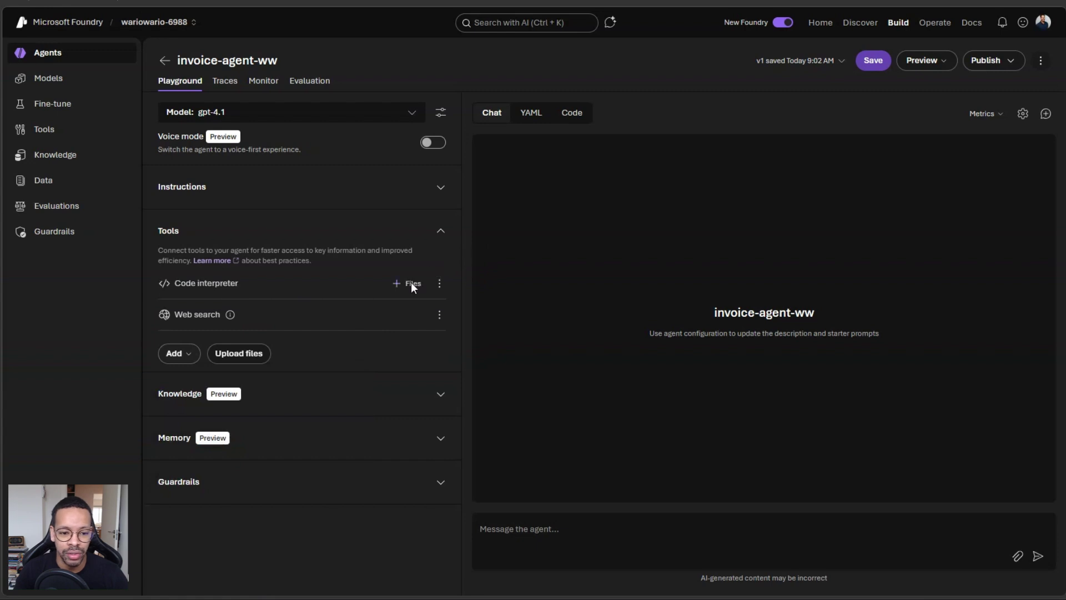
Step: Add Azure AI Search to the agent as a knowledge data source set up via tools
left_click(167, 401)
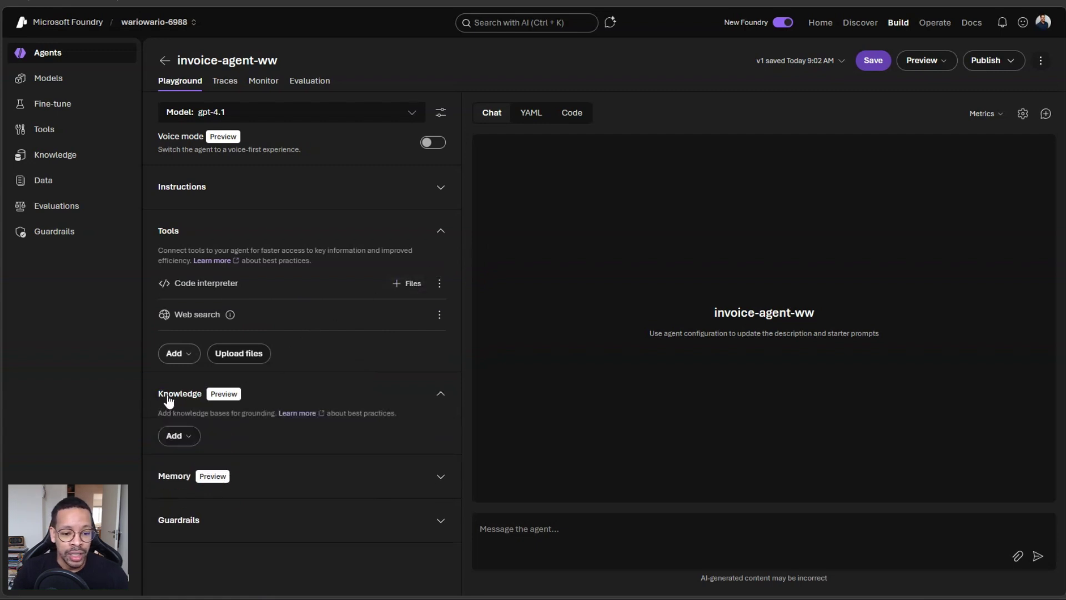
left_click(167, 437)
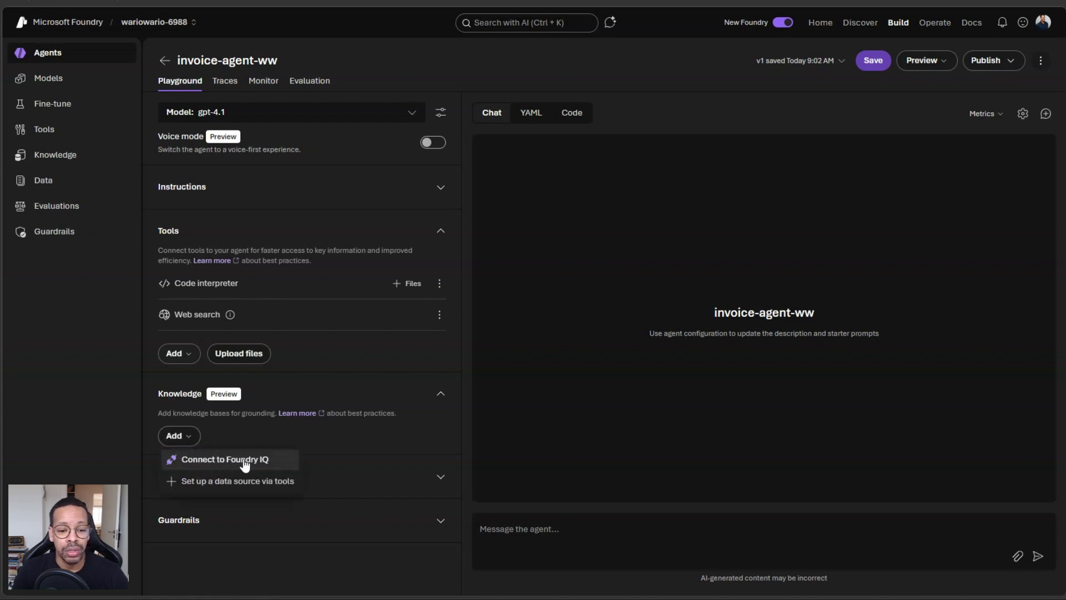
left_click(212, 482)
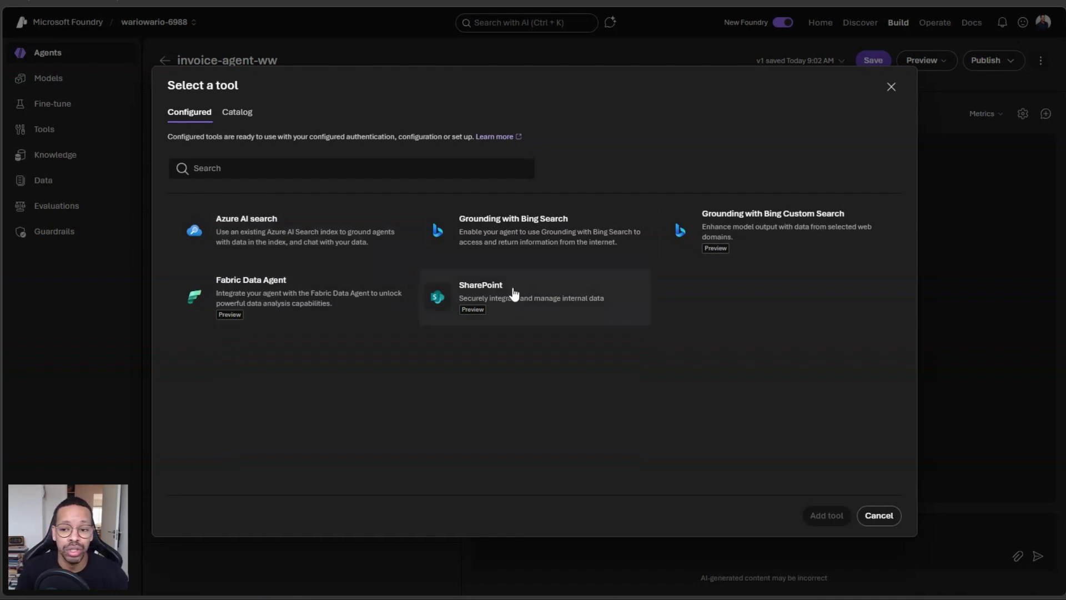
left_click(247, 255)
left_click(806, 515)
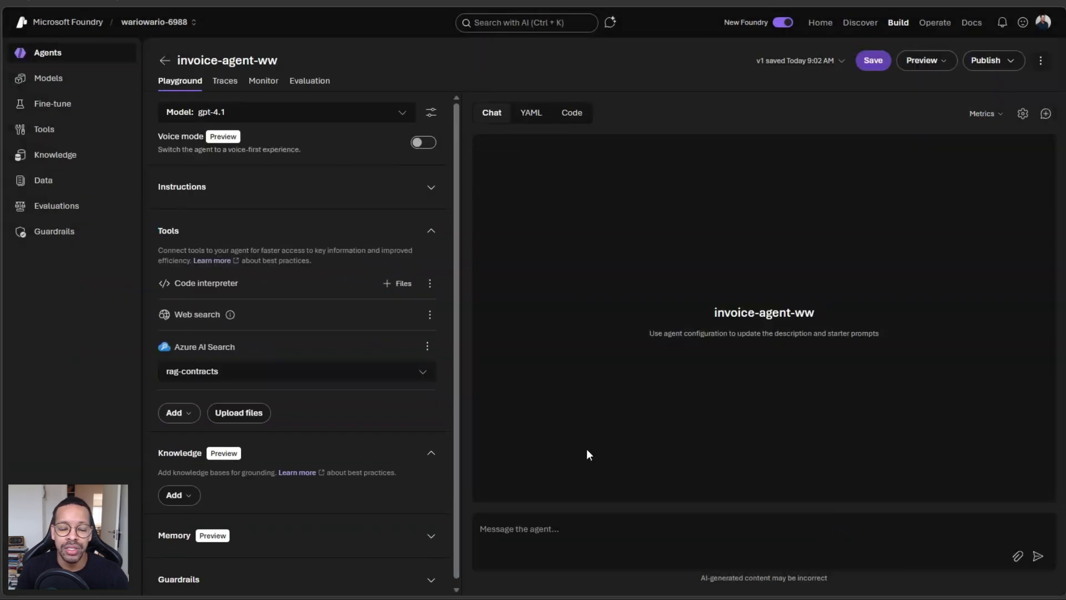
Step: Inspect the Azure AI Search index and new-resource connection options, and cancel without creating a connection
left_click(310, 376)
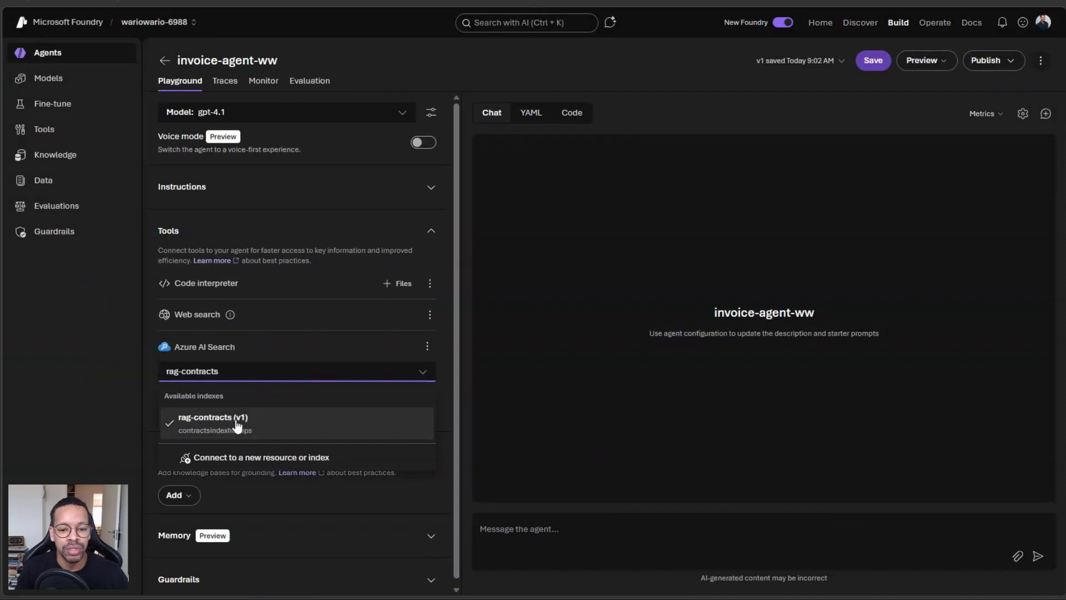
left_click(235, 456)
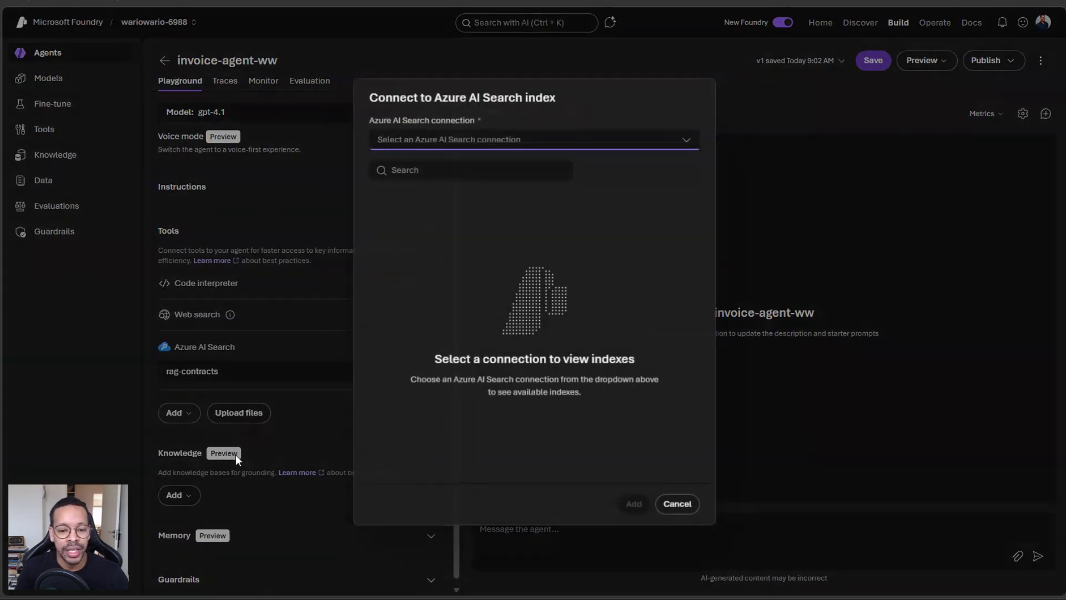
left_click(638, 139)
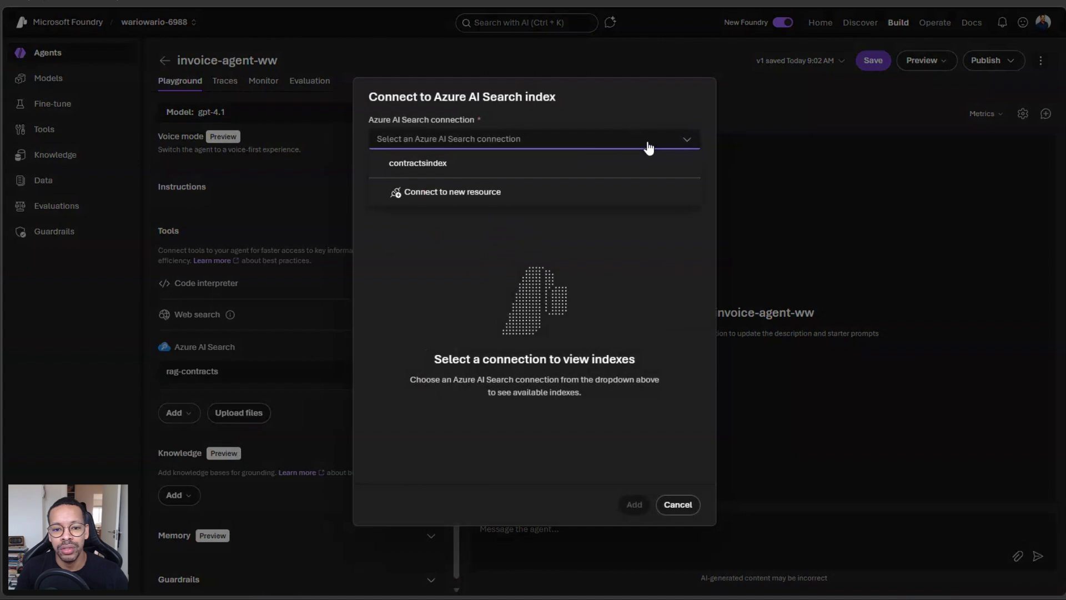
left_click(430, 195)
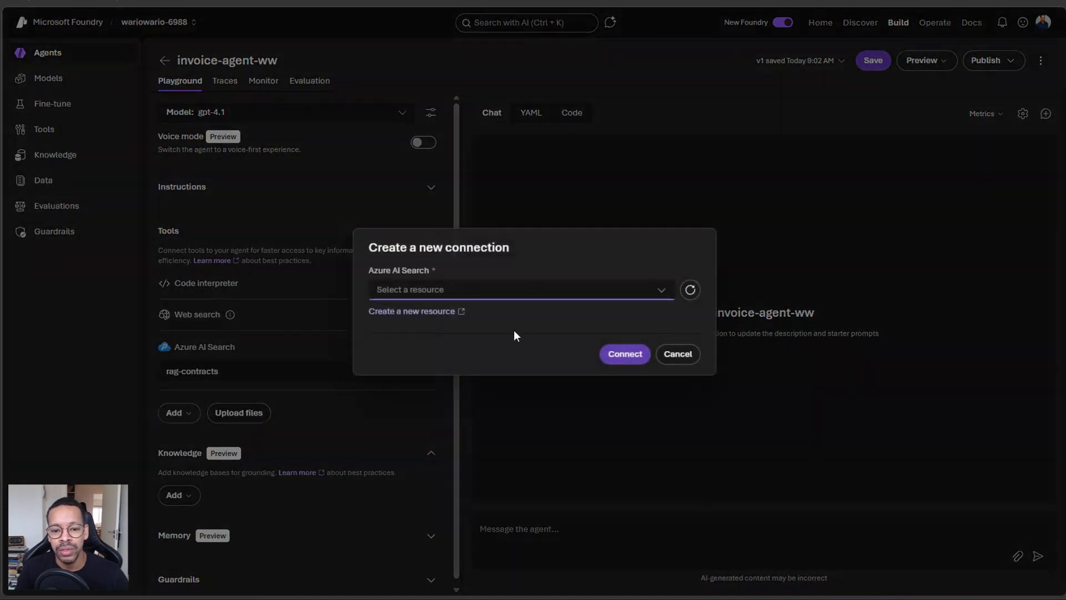
left_click(692, 354)
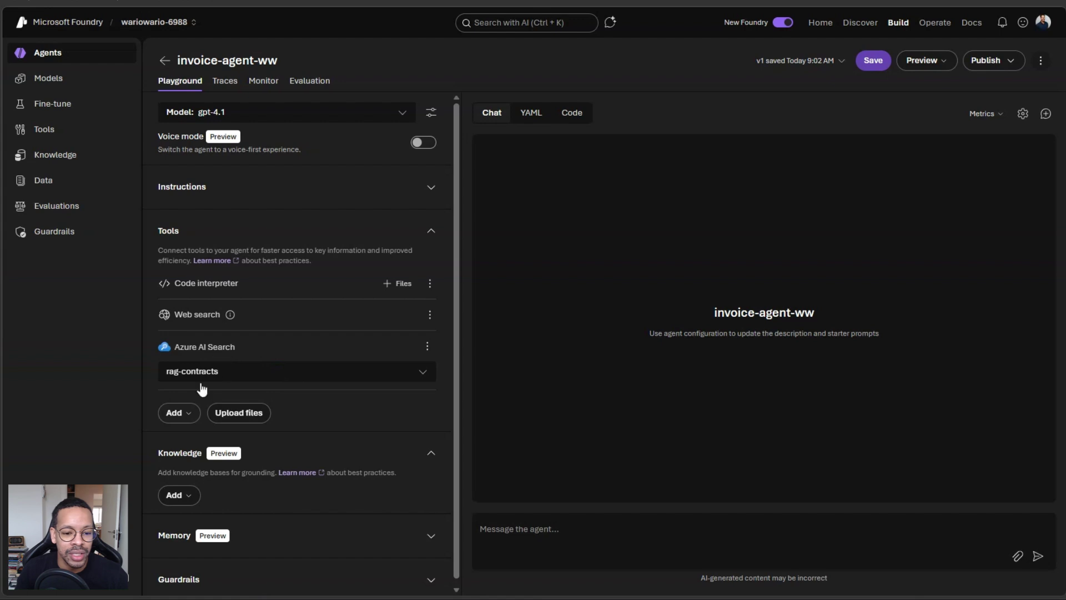
Step: Collapse the agent's tools and examine its Memory and Guardrails settings without changing them
scroll(306, 403, "down", 1)
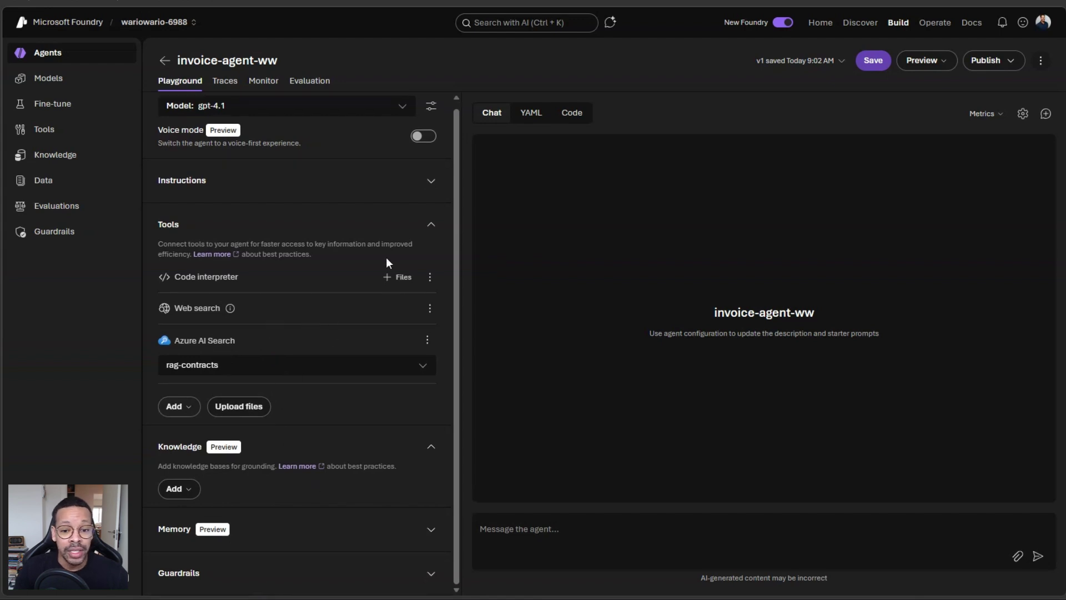
left_click(431, 225)
left_click(177, 359)
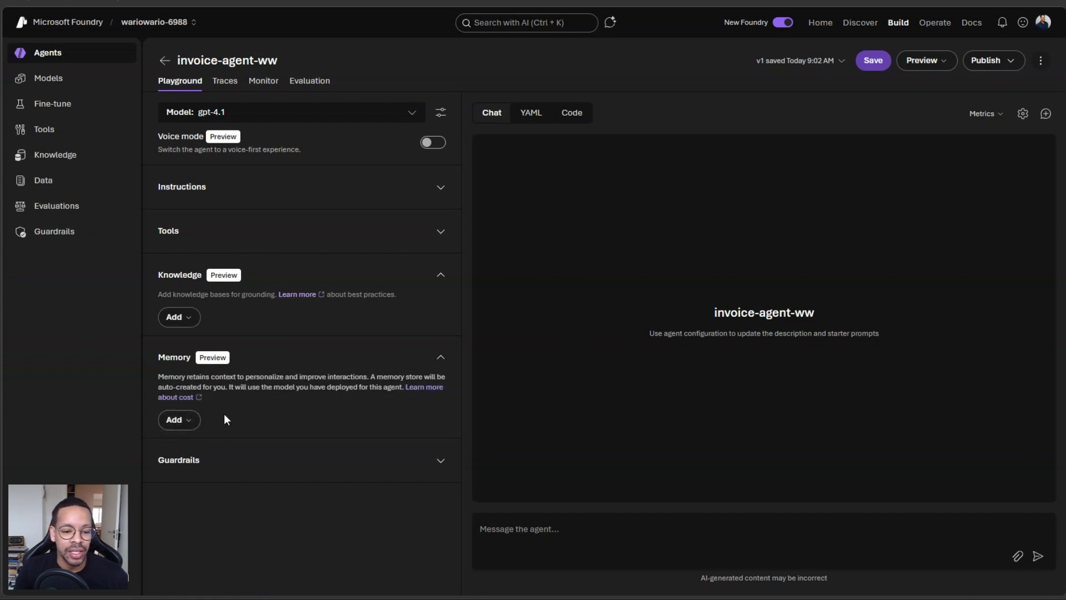
left_click(190, 462)
scroll(270, 452, "down", 1)
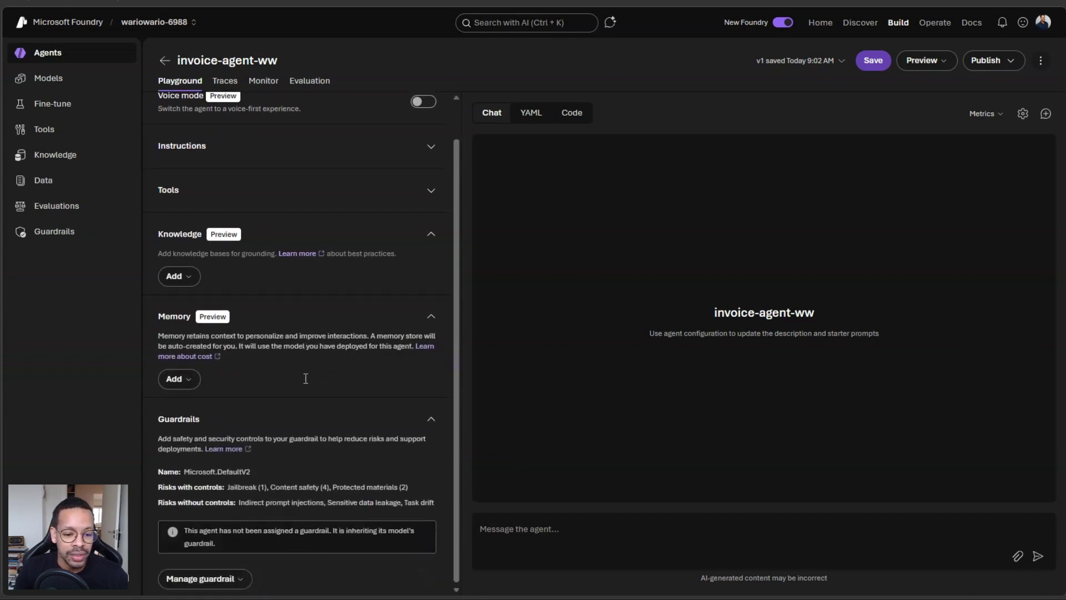
scroll(267, 437, "up", 1)
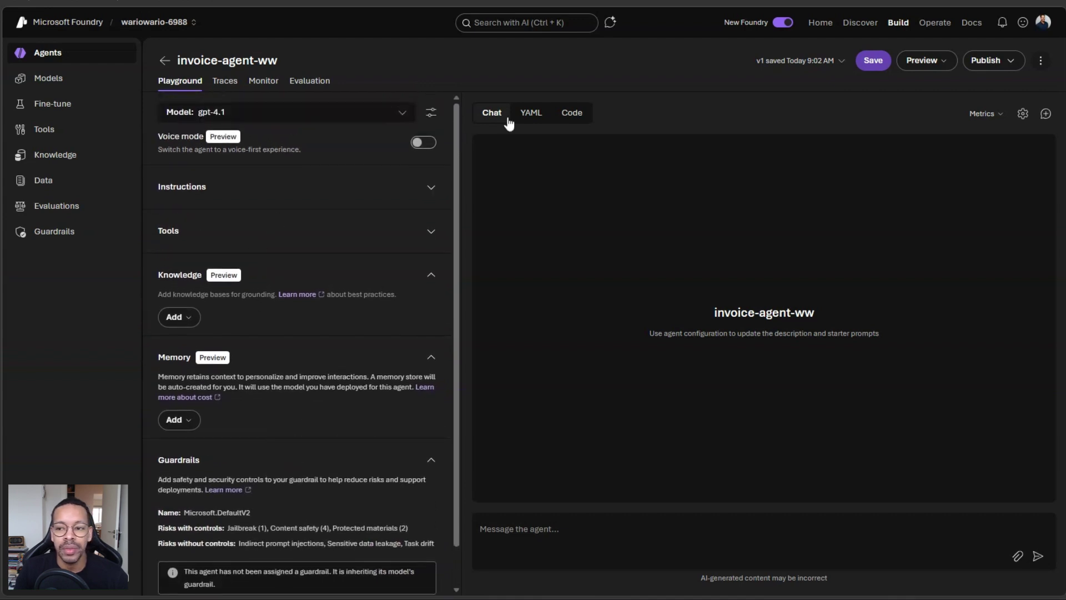
Step: Save the agent's configuration and open the agent in its preview app
left_click(873, 60)
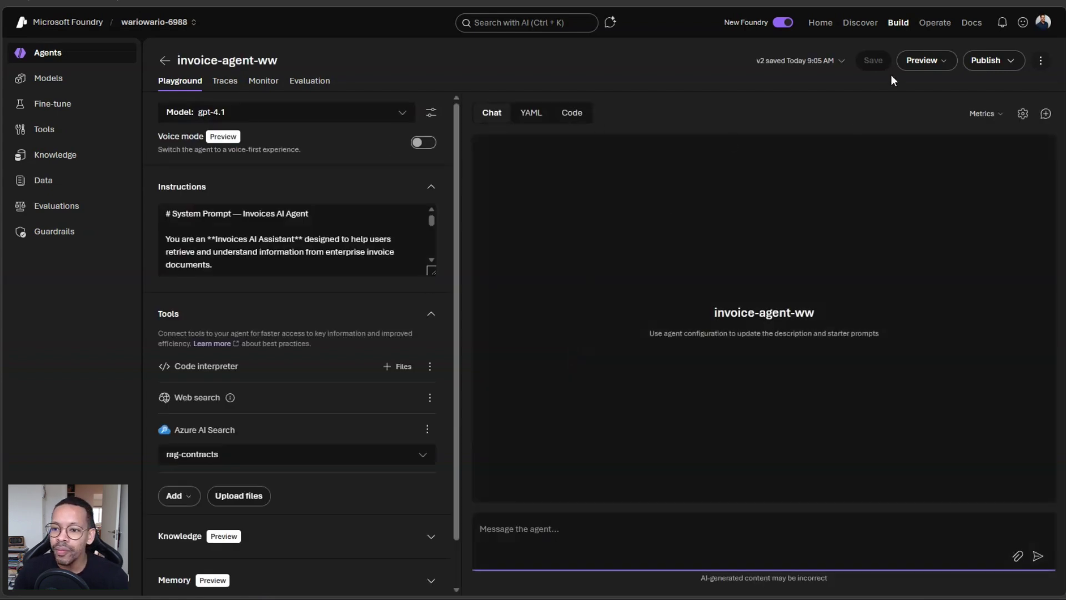
left_click(923, 61)
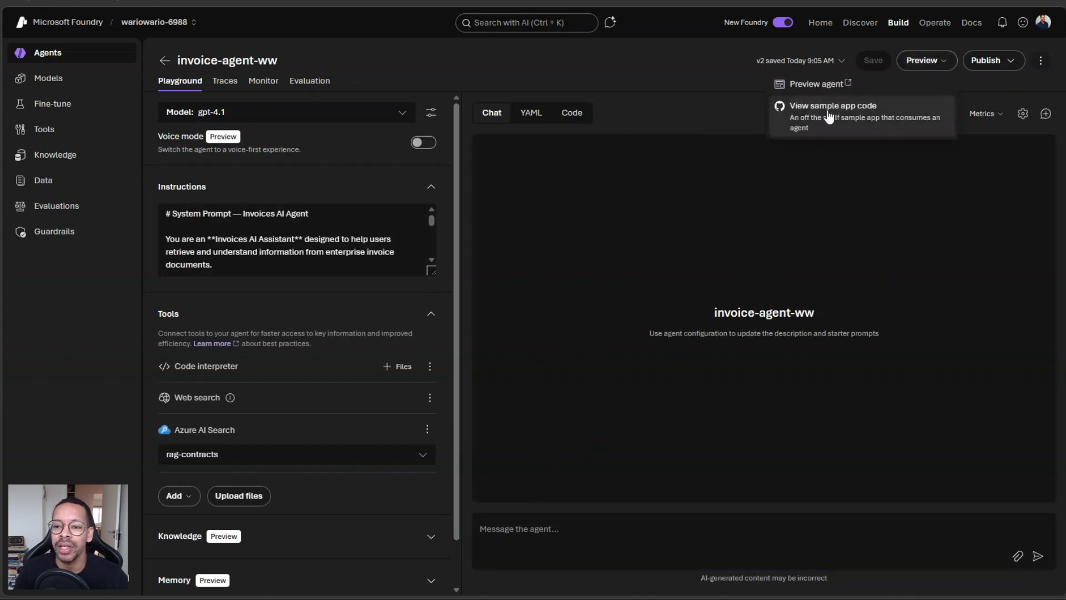
left_click(825, 92)
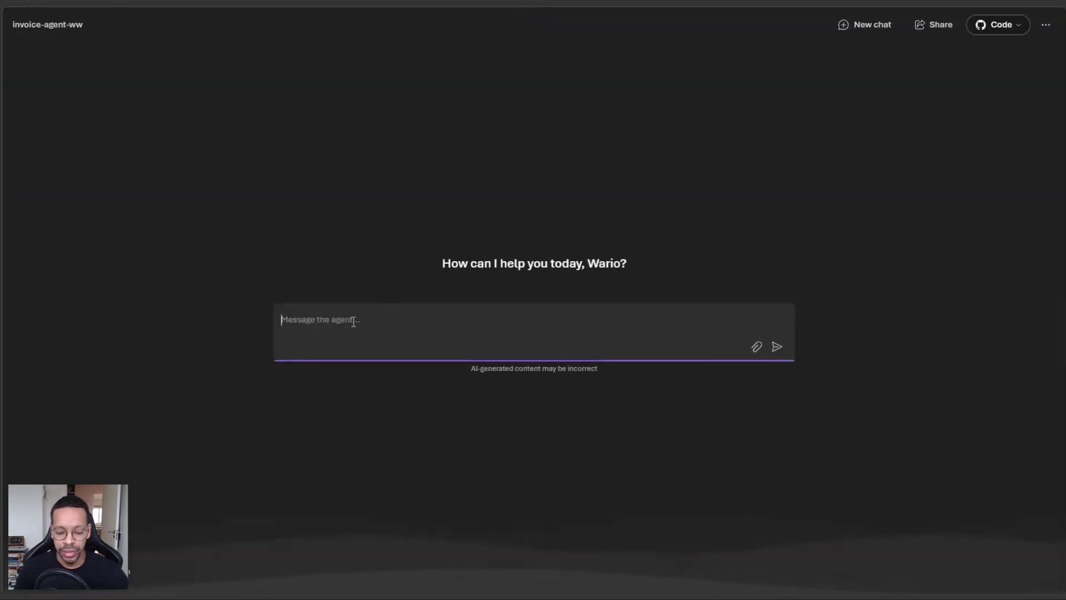
Step: Ask the previewed agent "how many invoices are in storage"
type("how ")
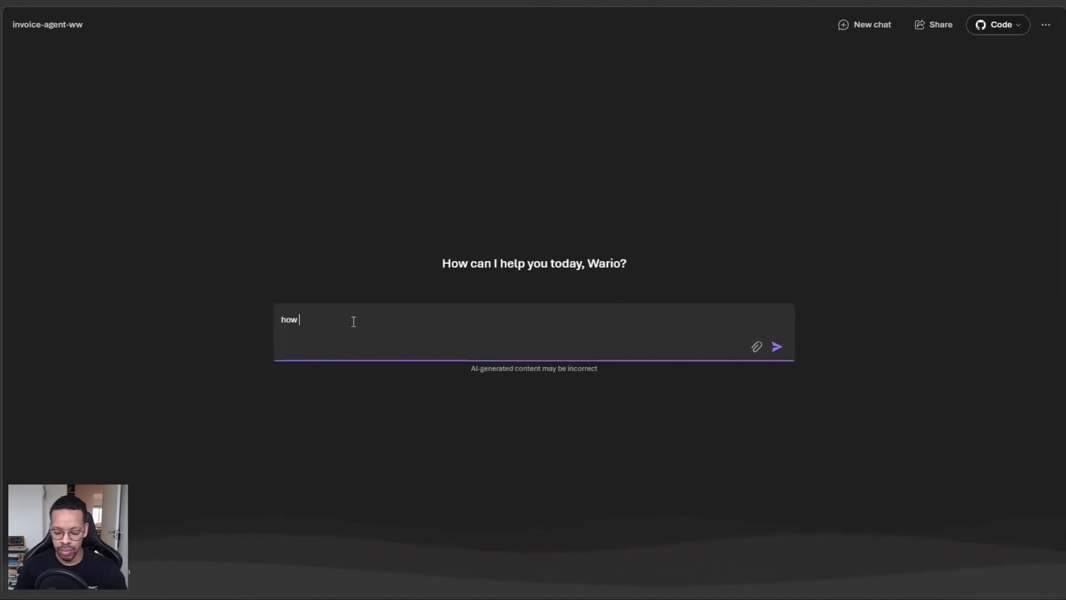
type("many invoice")
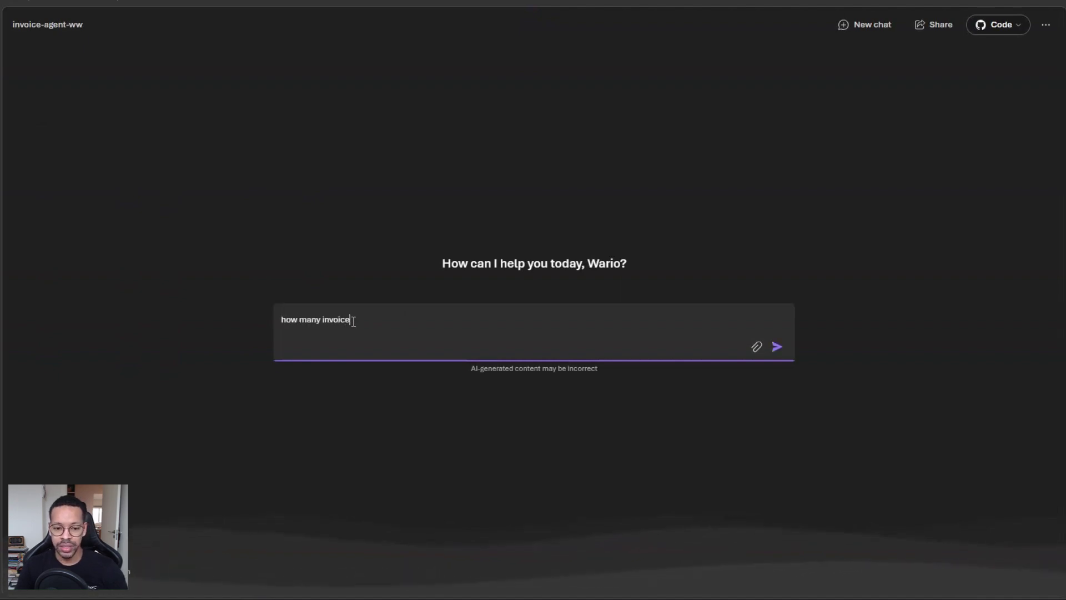
type("s are in stro")
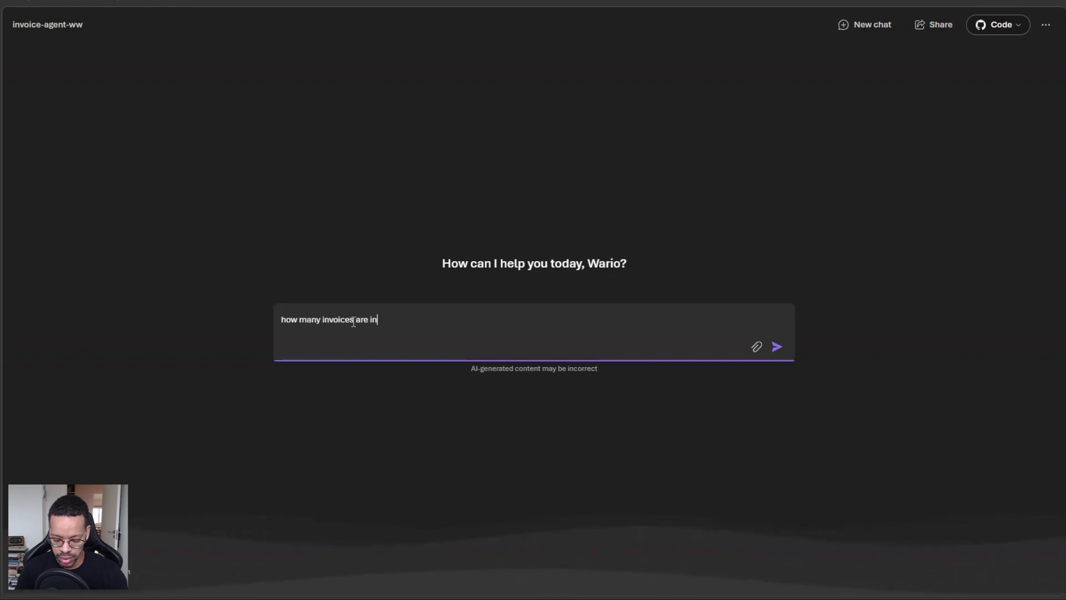
key("BackSpace")
key("BackSpace")
type("orage")
key("Return")
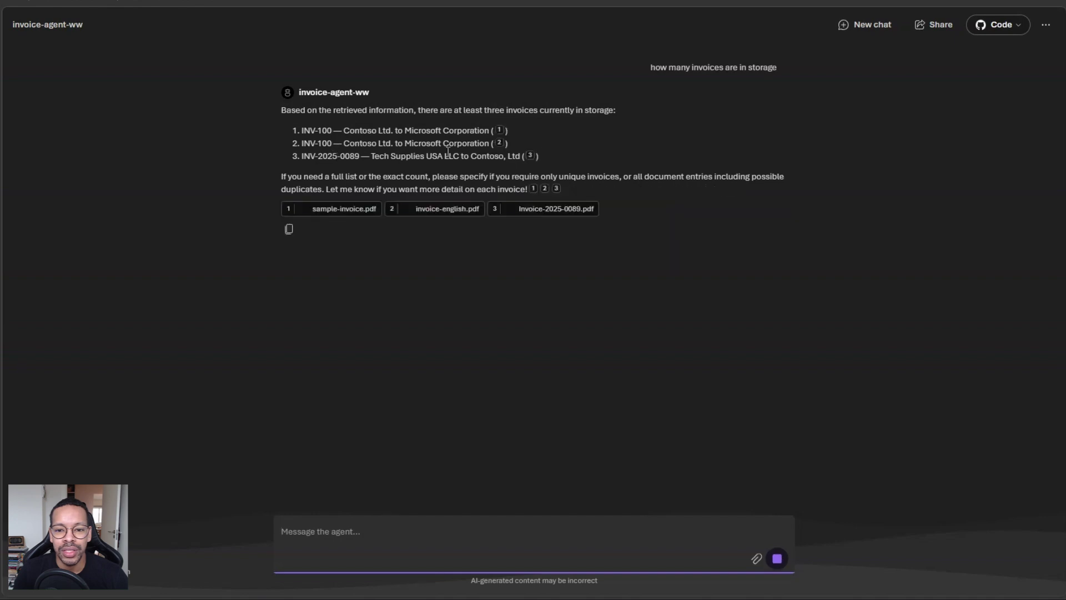
Step: Ask the previewed agent to create a bar chart for the cost of each invoice
type("cr")
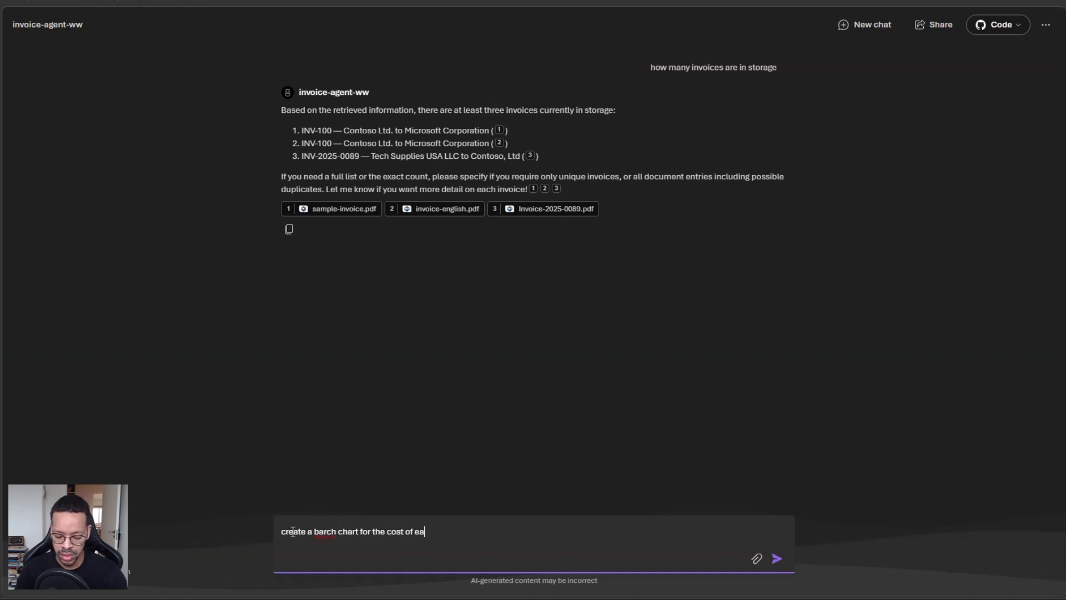
type("nvpo")
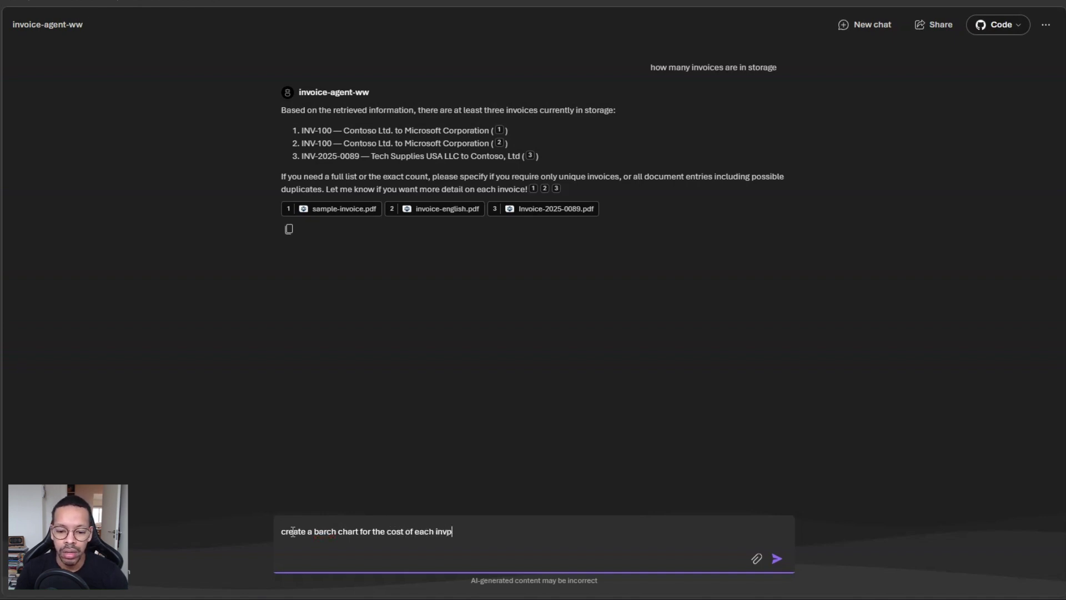
type("oice")
key("Return")
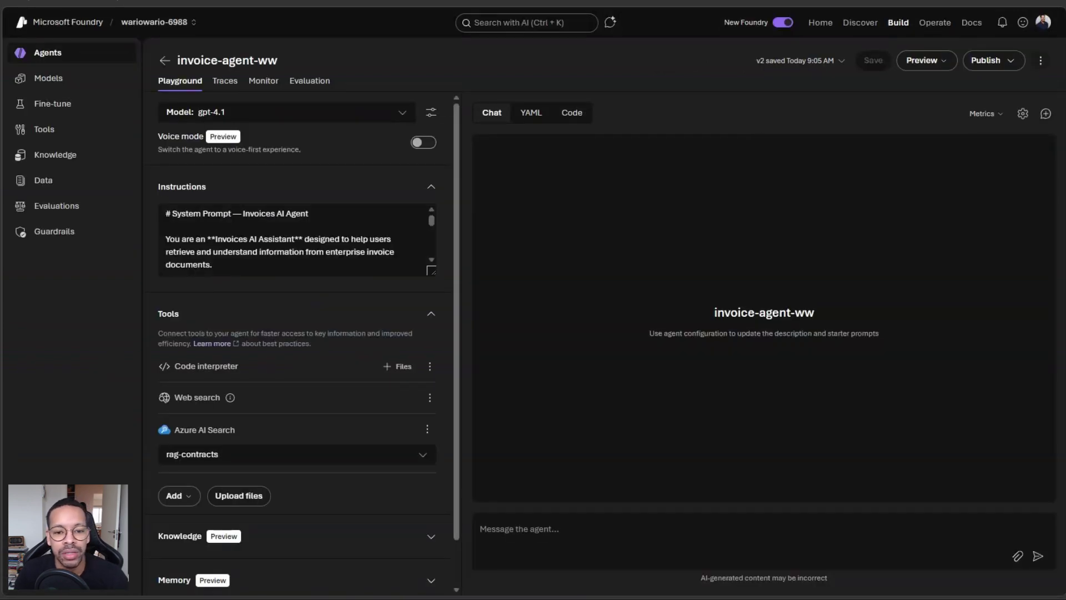
Step: Return to the agent editor, inspect the traced conversation's response metadata for the invoice-count question, and close the trace
scroll(382, 336, "down", 1)
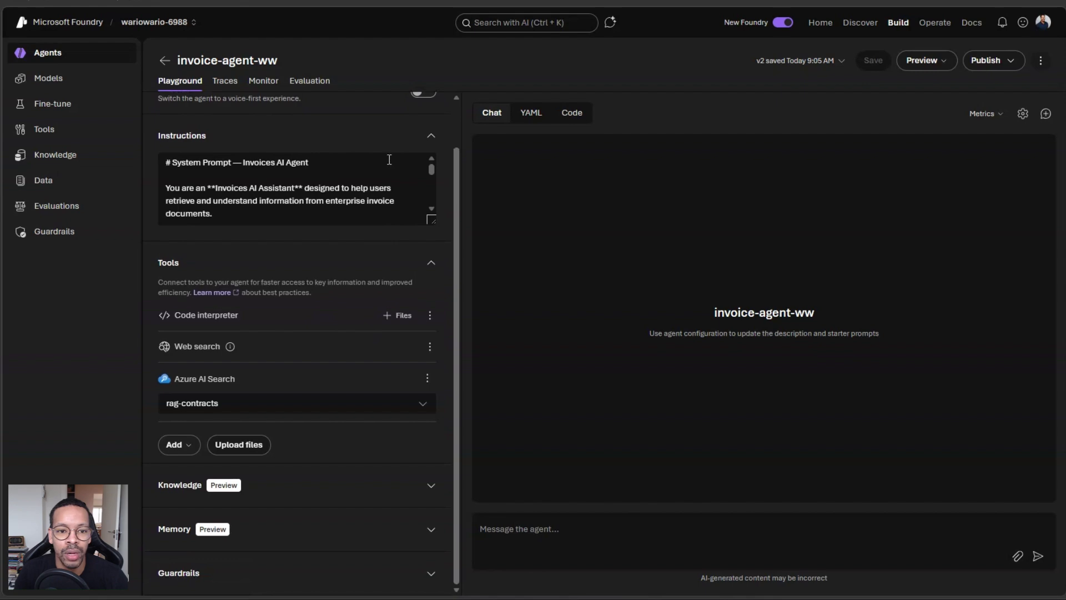
left_click(228, 85)
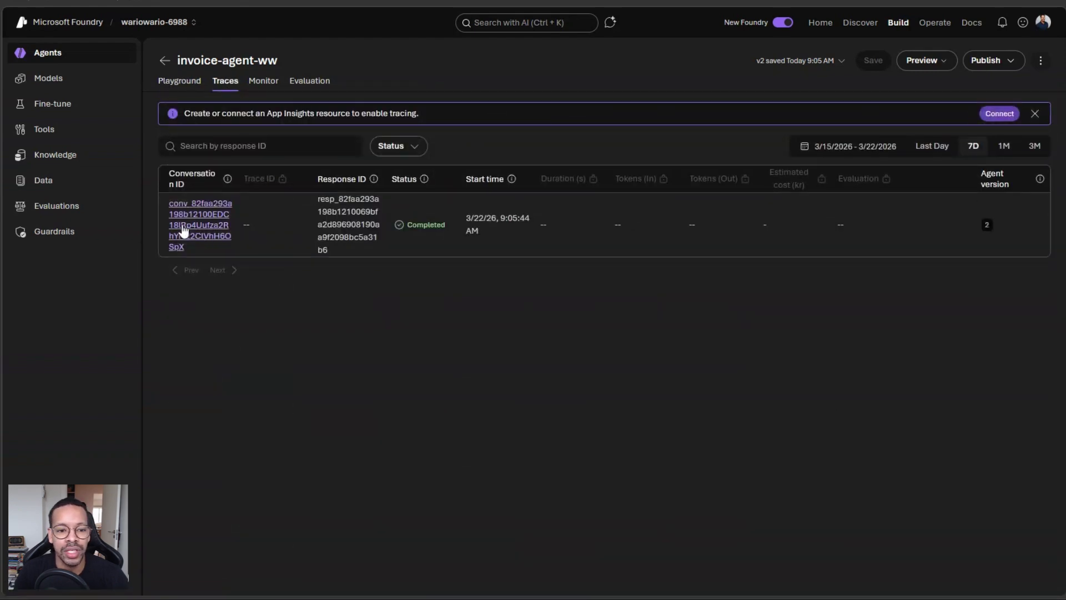
left_click(222, 226)
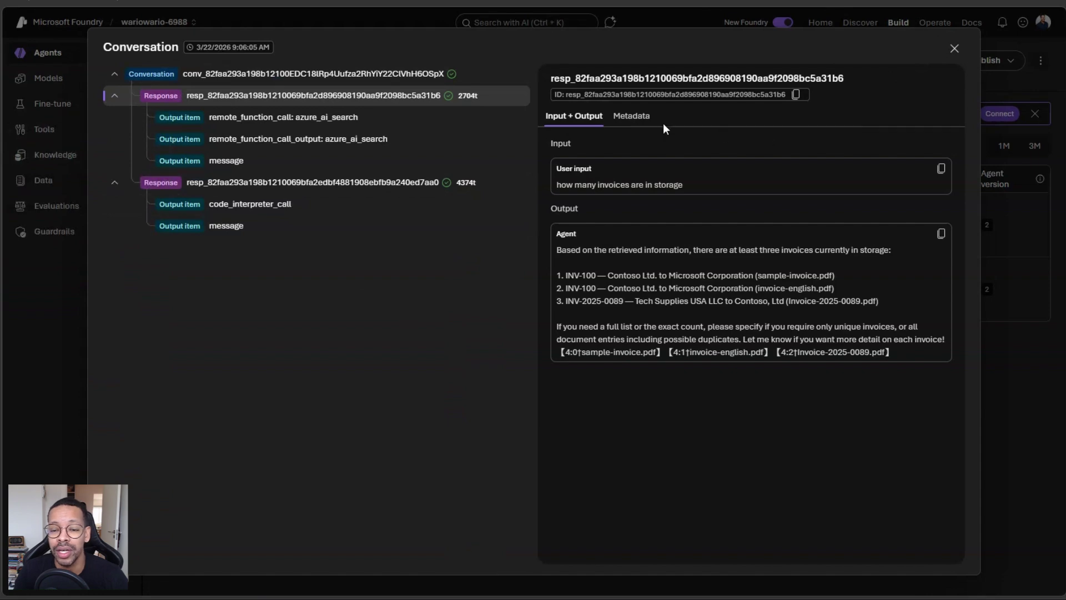
left_click(631, 116)
scroll(649, 260, "down", 2)
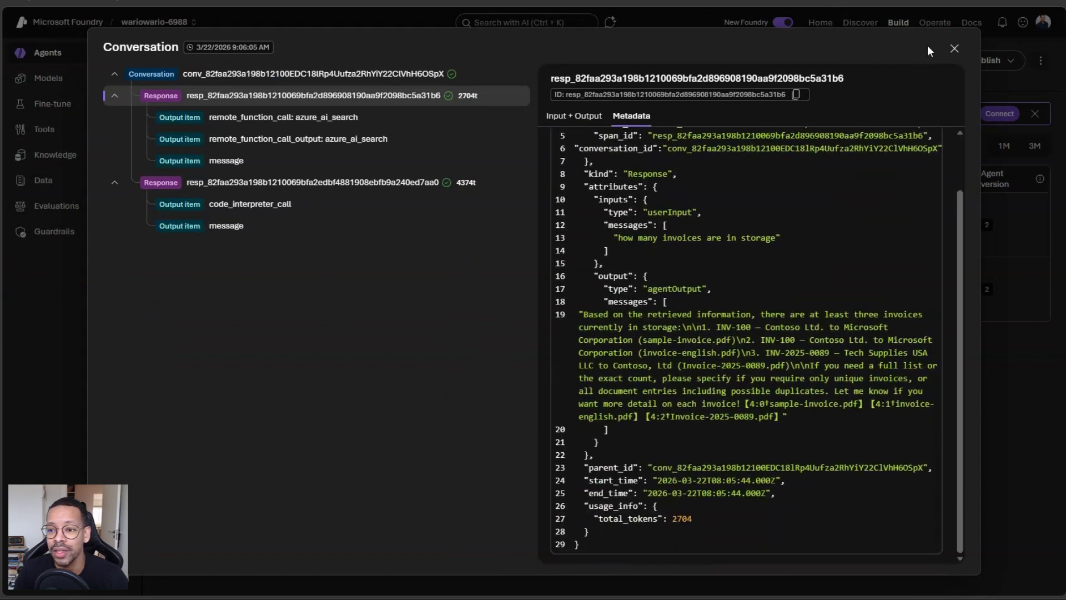
left_click(957, 50)
Step: Examine the agent's monitoring dashboard, including its evaluation cards, agent runs, token metrics and error rate
left_click(264, 81)
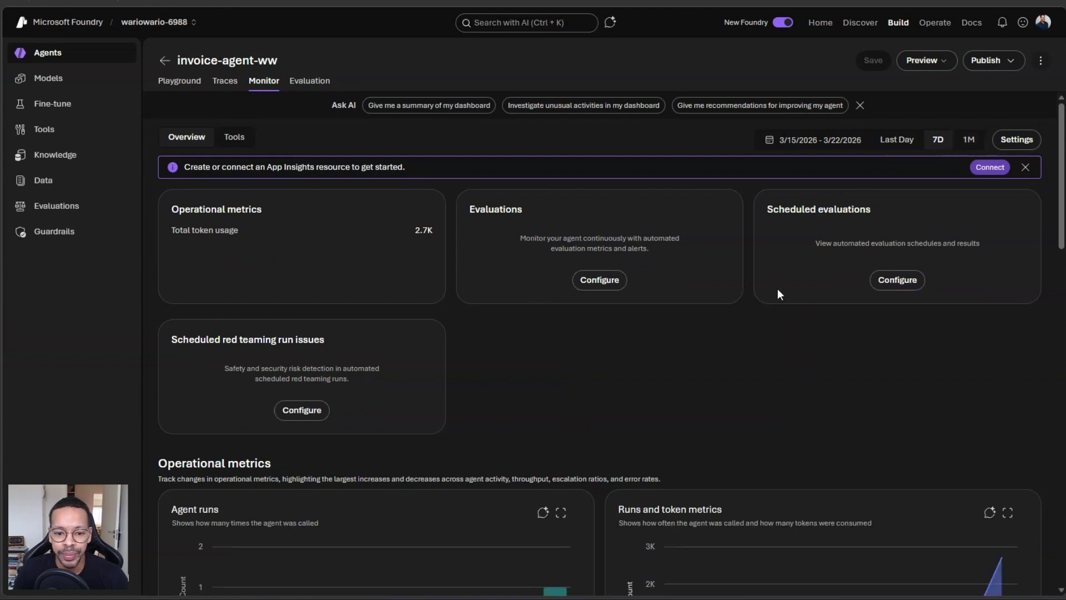
scroll(397, 336, "down", 5)
scroll(648, 221, "up", 3)
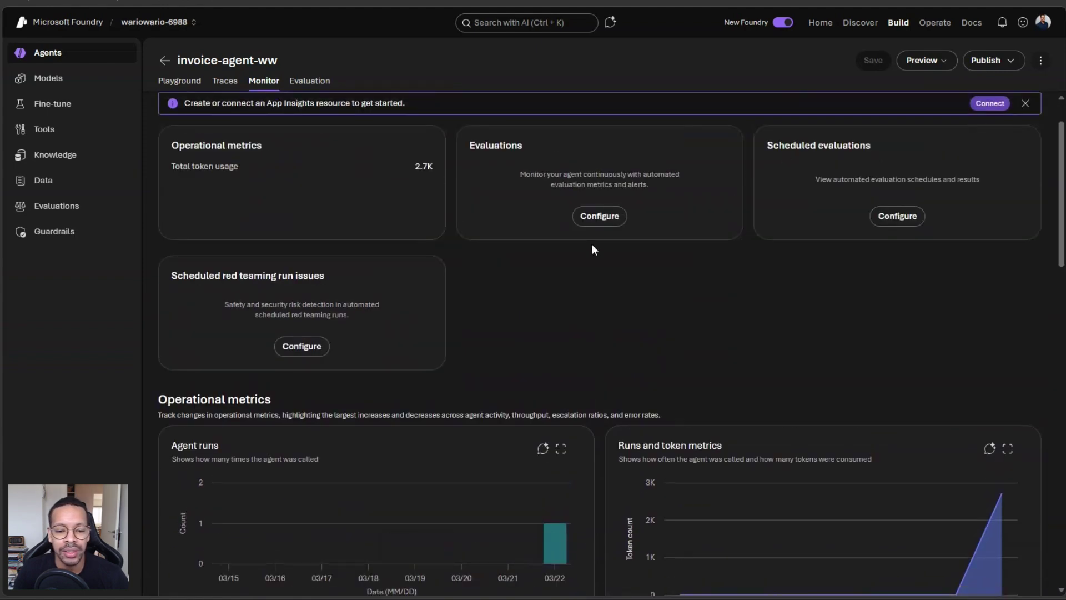
scroll(708, 201, "down", 2)
scroll(540, 274, "up", 4)
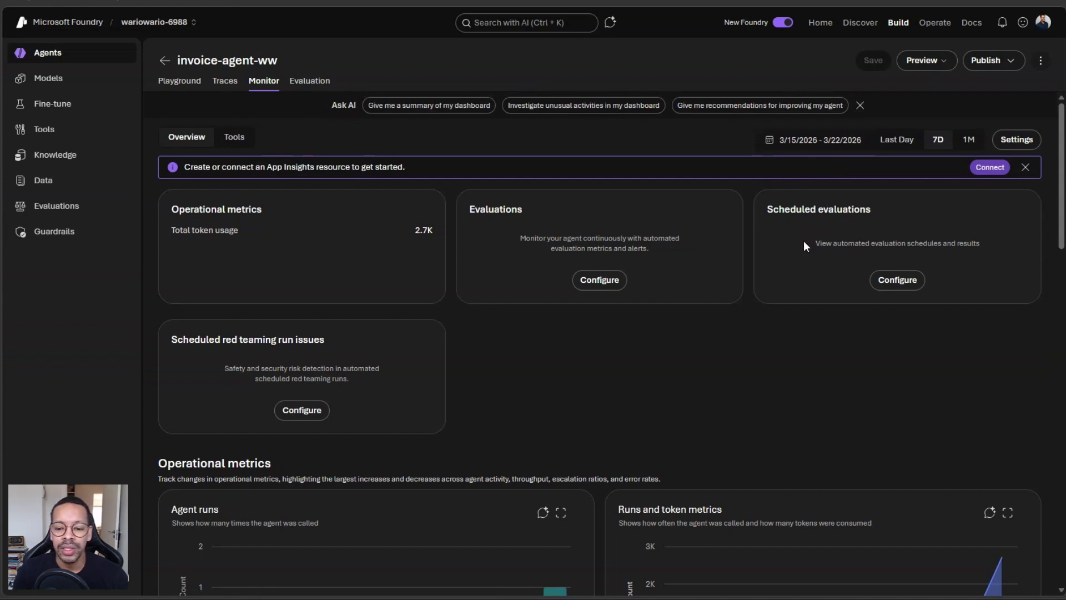
scroll(805, 241, "down", 3)
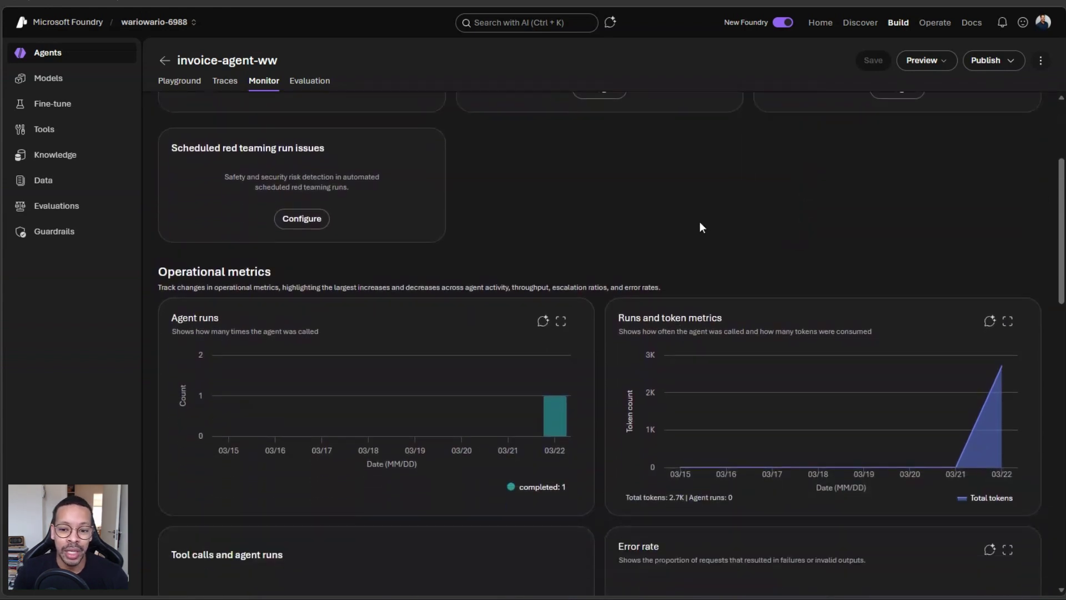
scroll(559, 222, "down", 1)
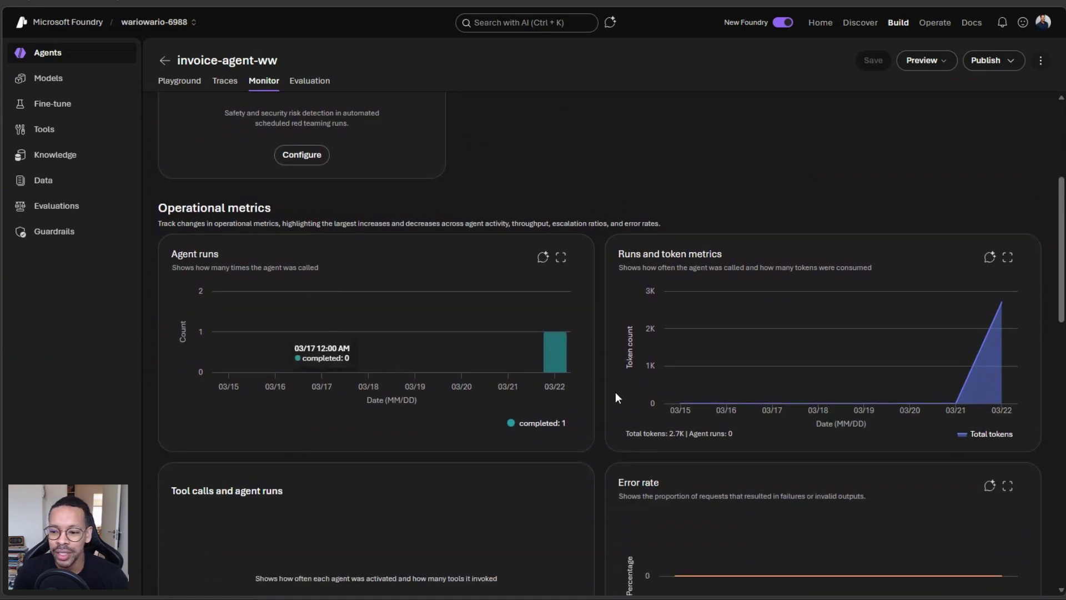
scroll(574, 387, "down", 1)
mouse_move(993, 286)
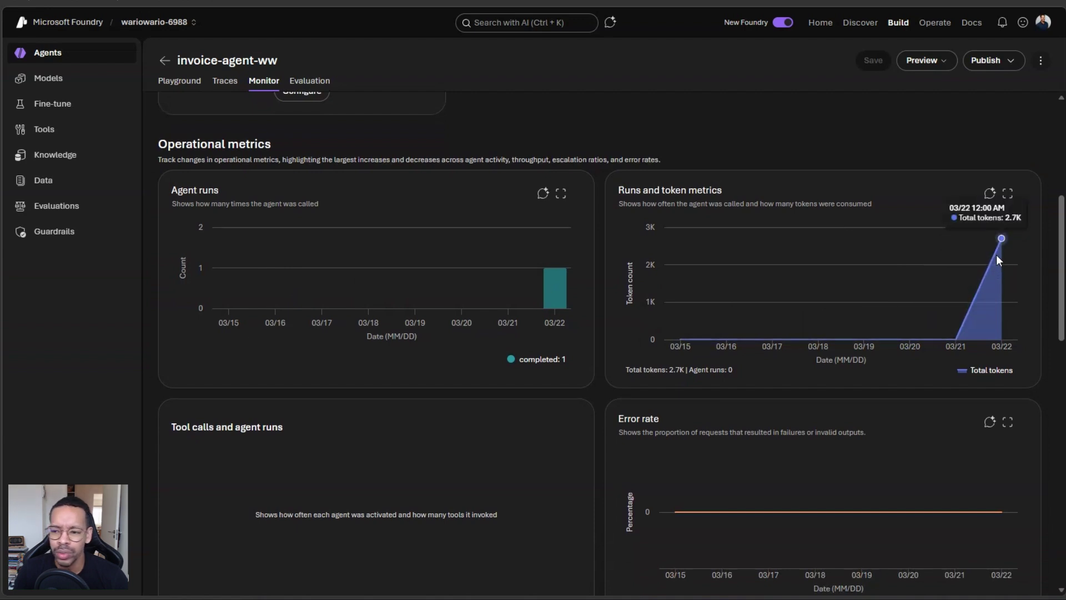
Step: Download invoice_costs_barchart.png from the previewed agent's chat, view the bar chart image, and close it
scroll(378, 383, "down", 2)
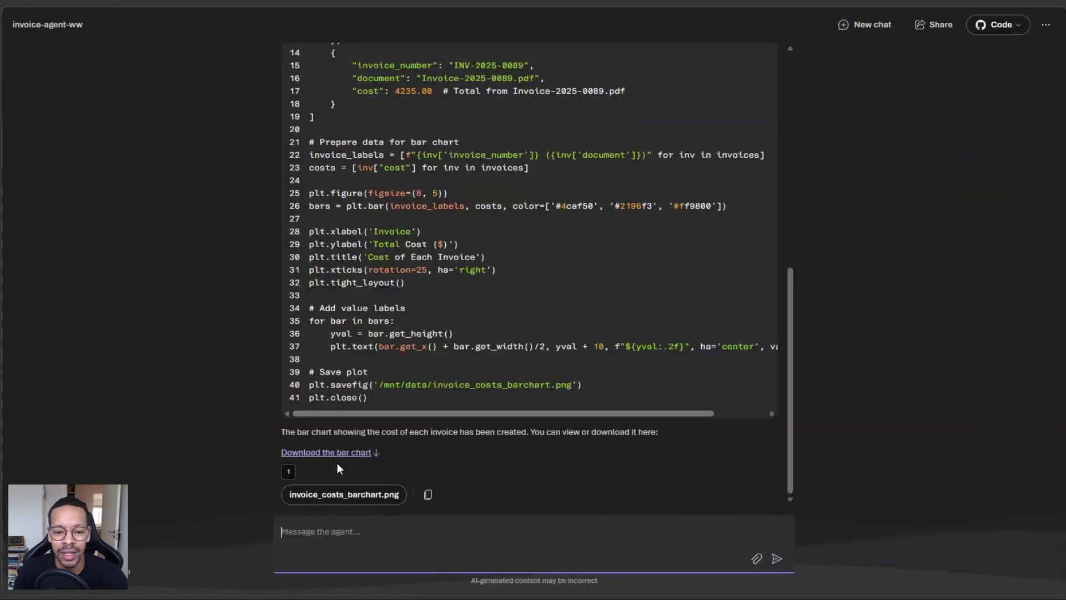
left_click(342, 475)
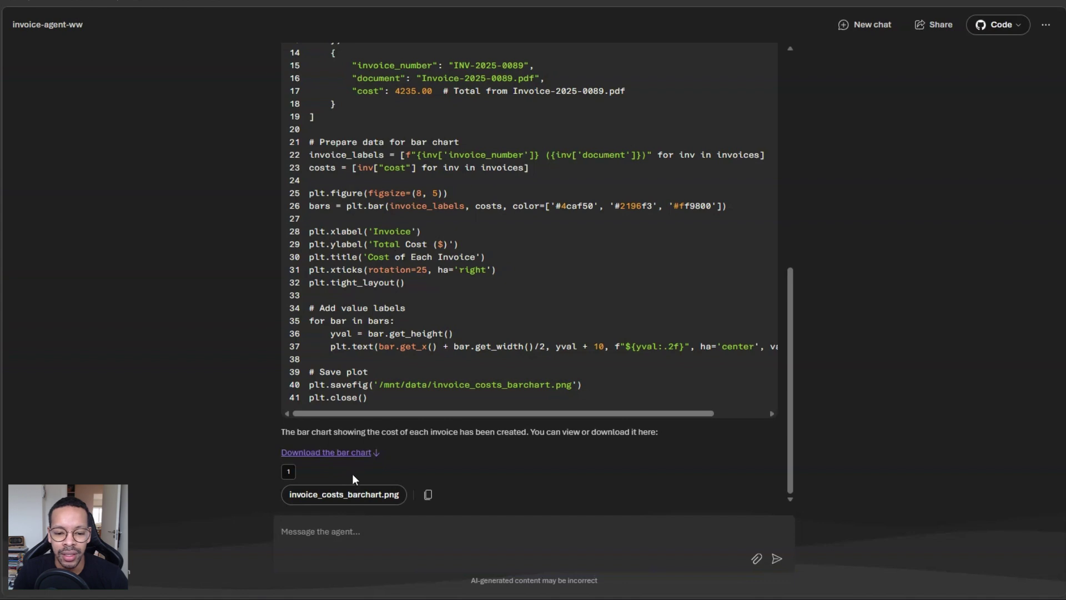
left_click(333, 501)
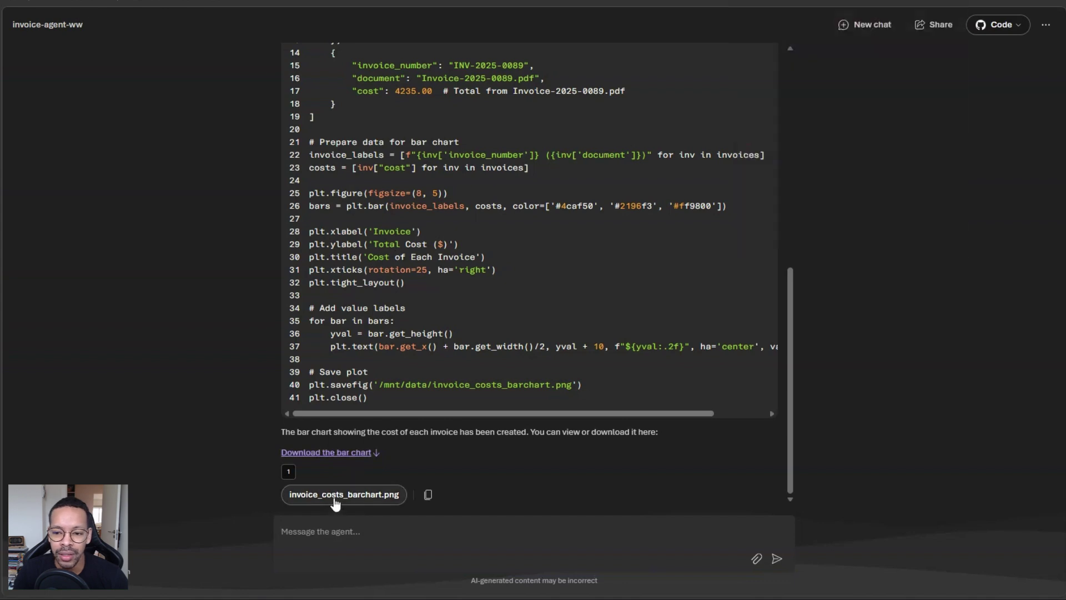
left_click(990, 10)
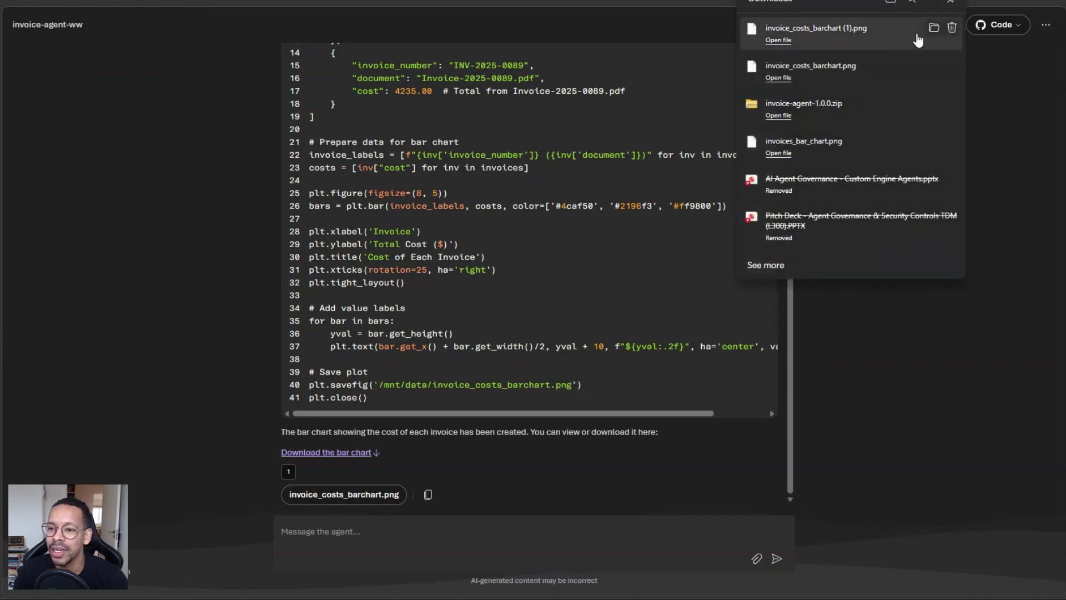
left_click(854, 71)
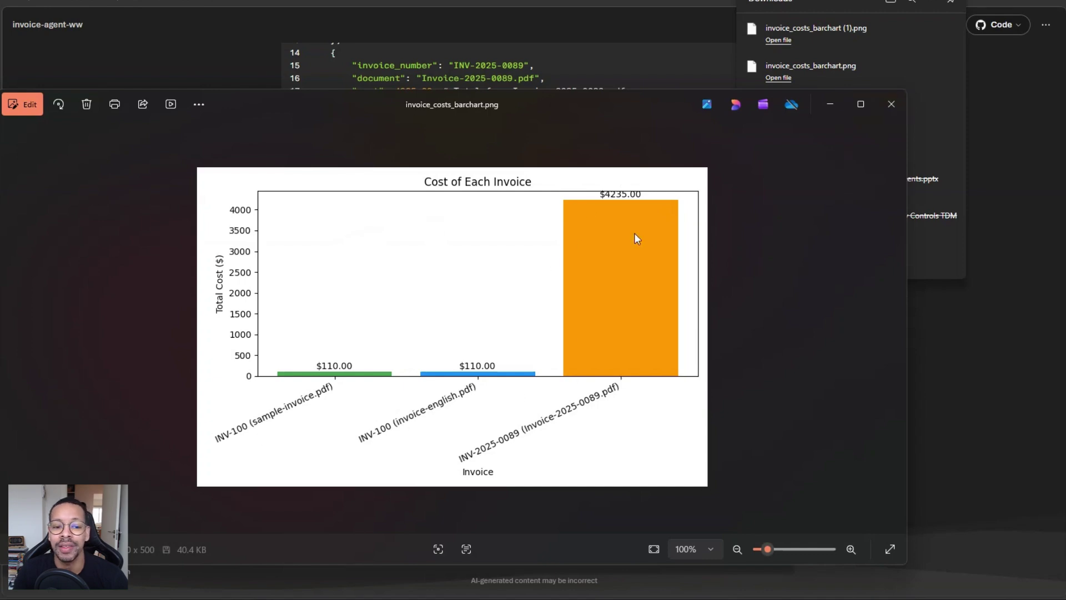
left_click(892, 104)
Step: Look over the remaining monitoring charts and start a new automatic evaluation with the agent invoice-agent-ww as its target
left_click(370, 307)
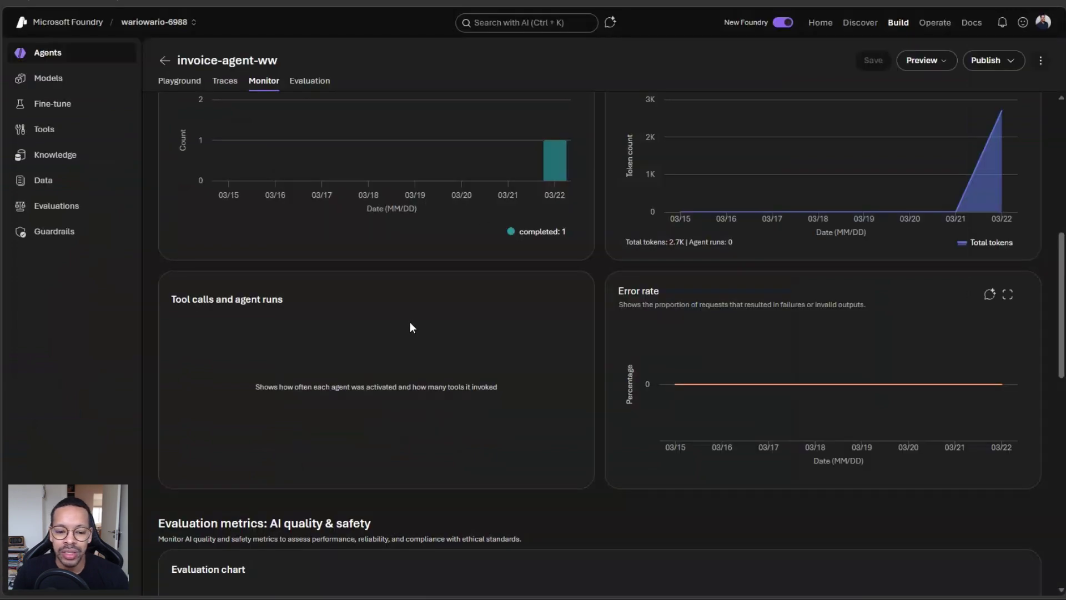
scroll(410, 325, "down", 5)
scroll(348, 281, "up", 12)
scroll(350, 286, "down", 15)
scroll(322, 200, "up", 3)
left_click(309, 81)
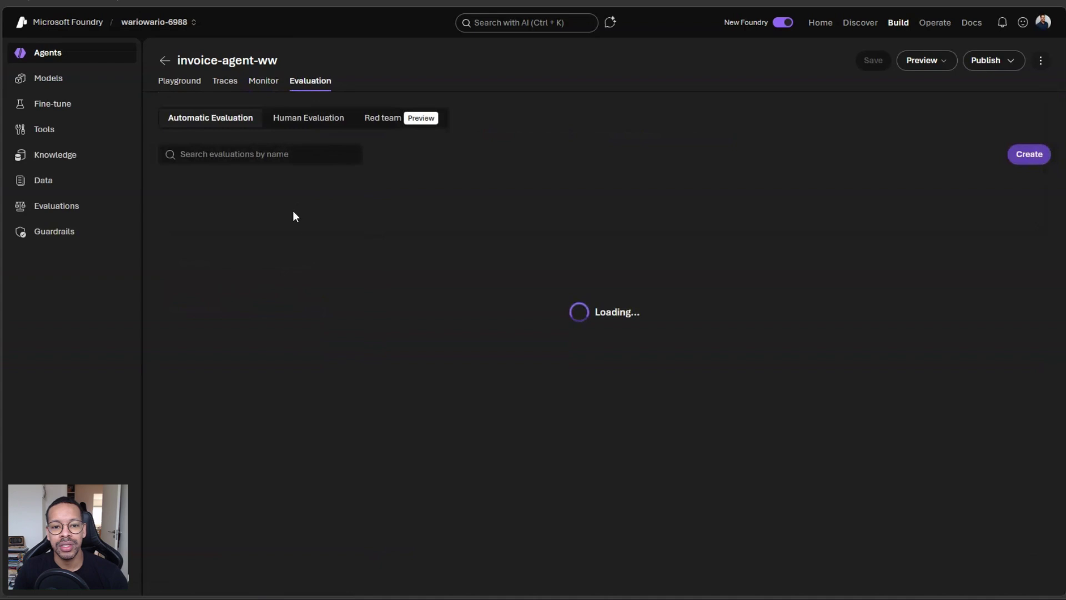
left_click(1029, 154)
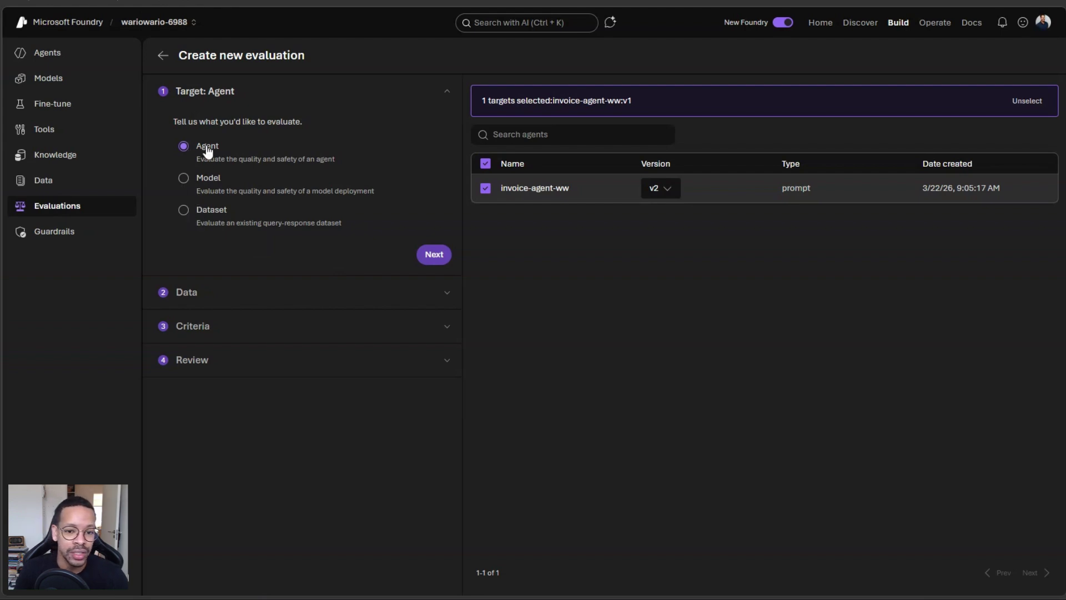
left_click(424, 255)
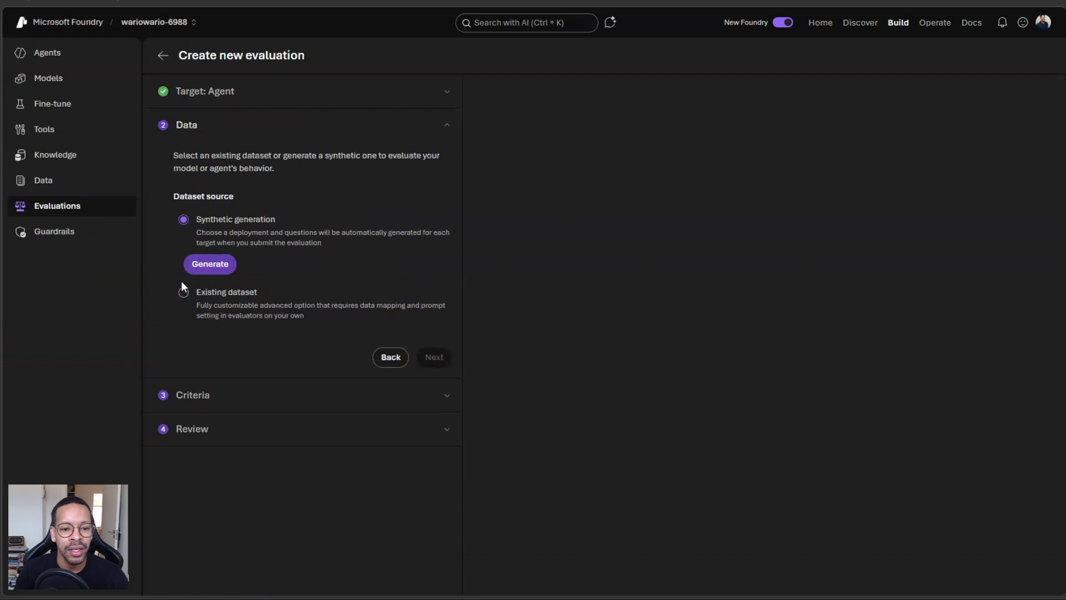
Step: Generate a synthetic evaluation dataset using gpt-4.1-mini with the prompt "create sample data"
left_click(210, 264)
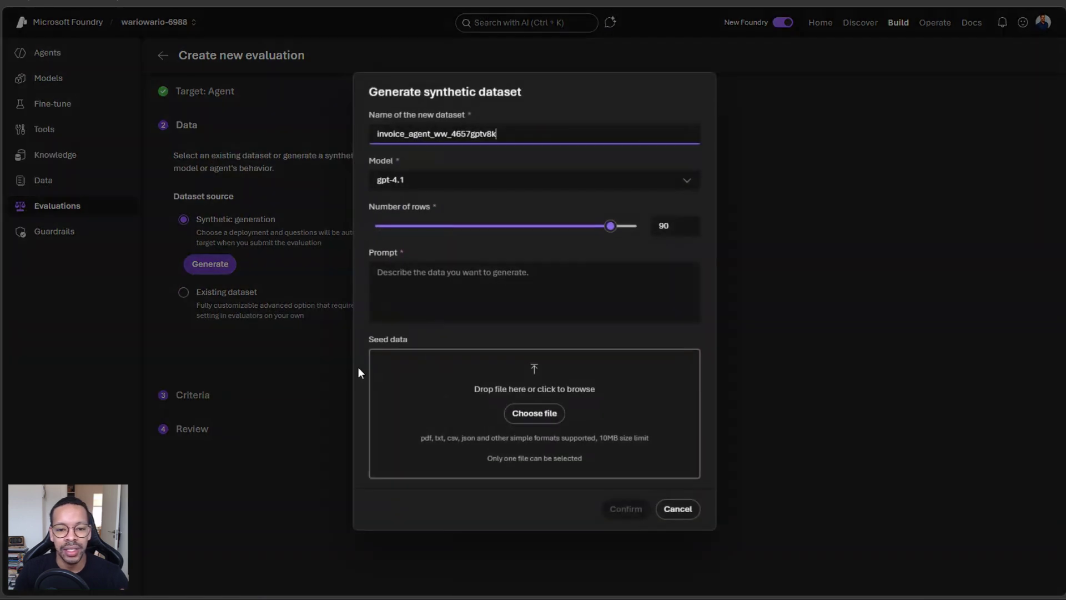
left_click(480, 177)
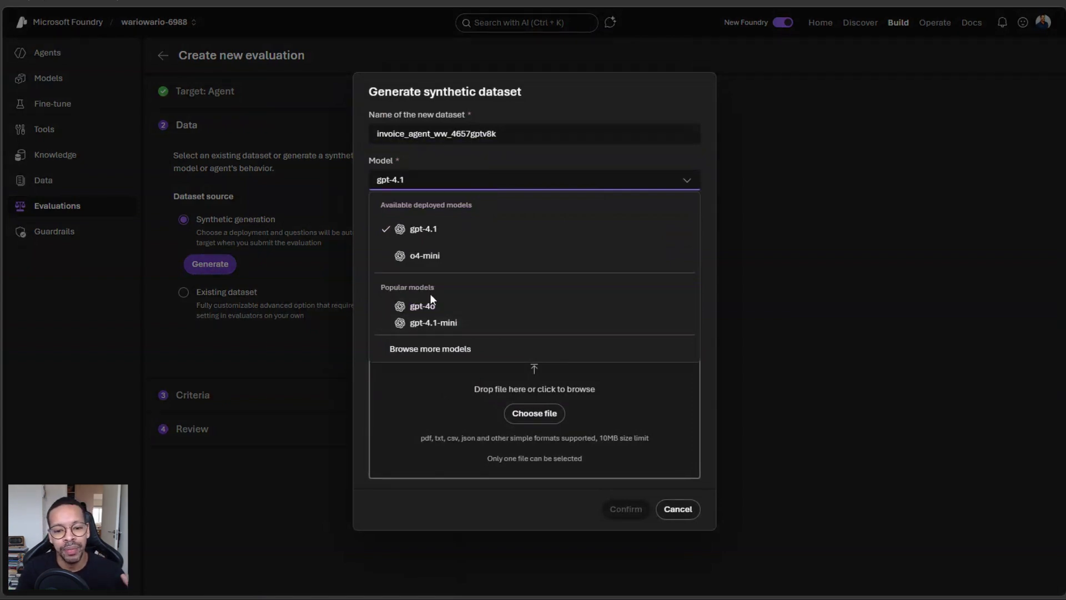
left_click(425, 322)
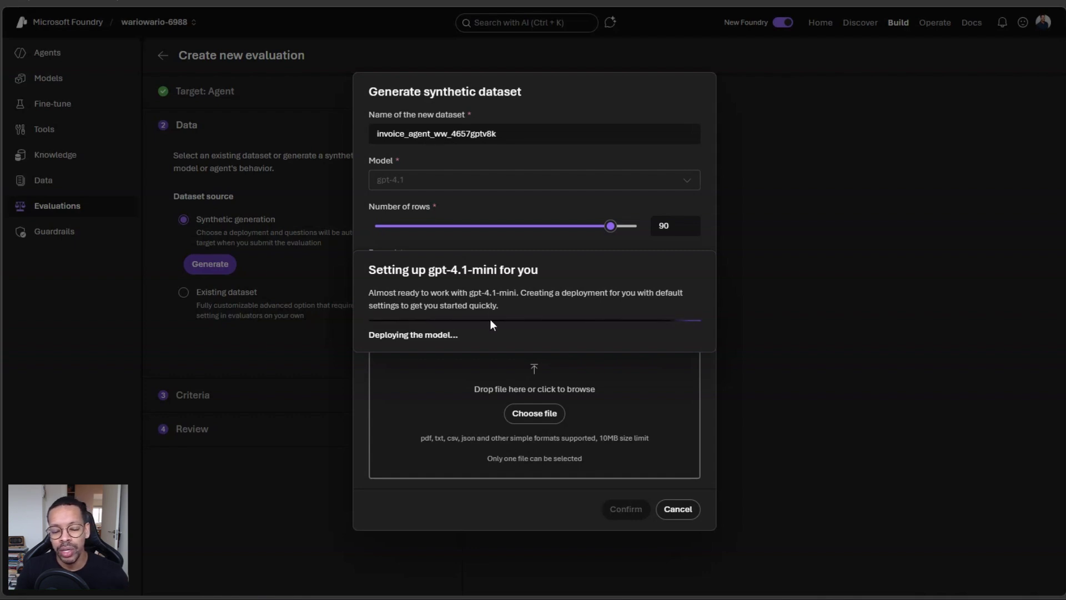
left_click(450, 283)
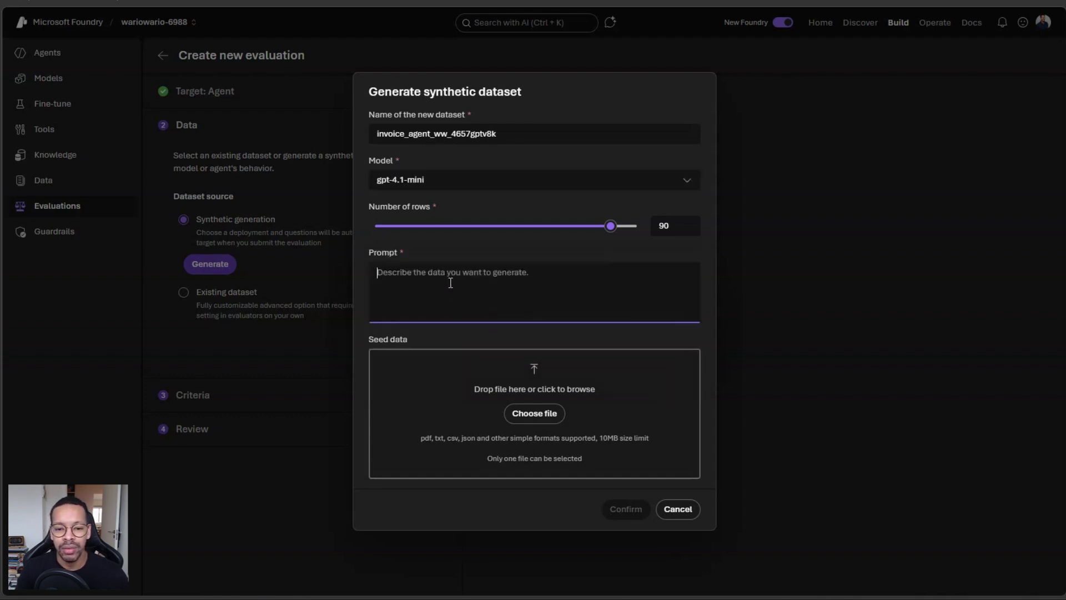
type("cre")
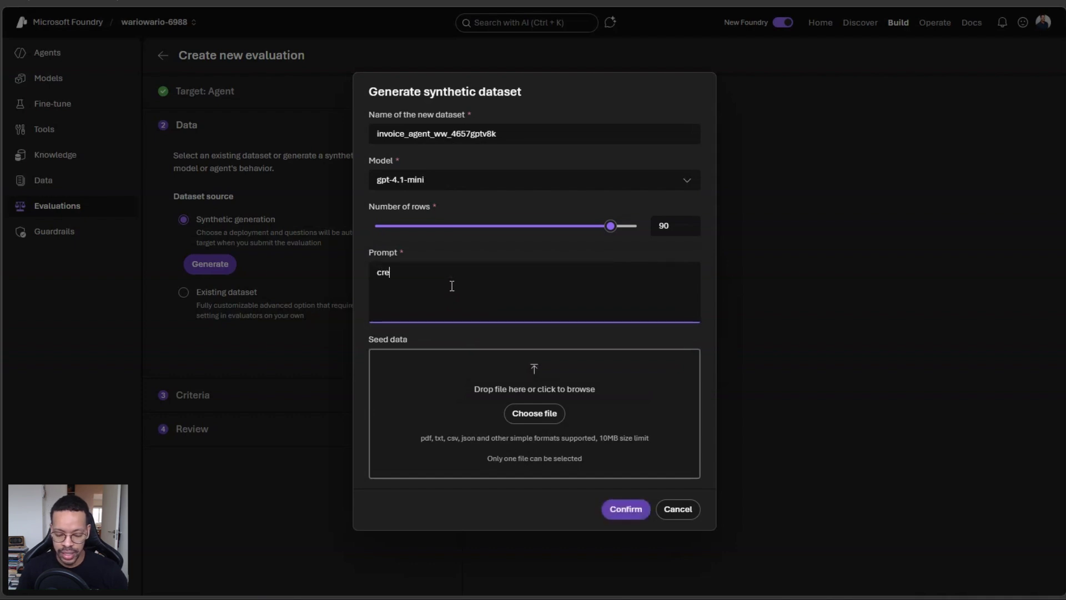
type("ate sample")
left_click(578, 478)
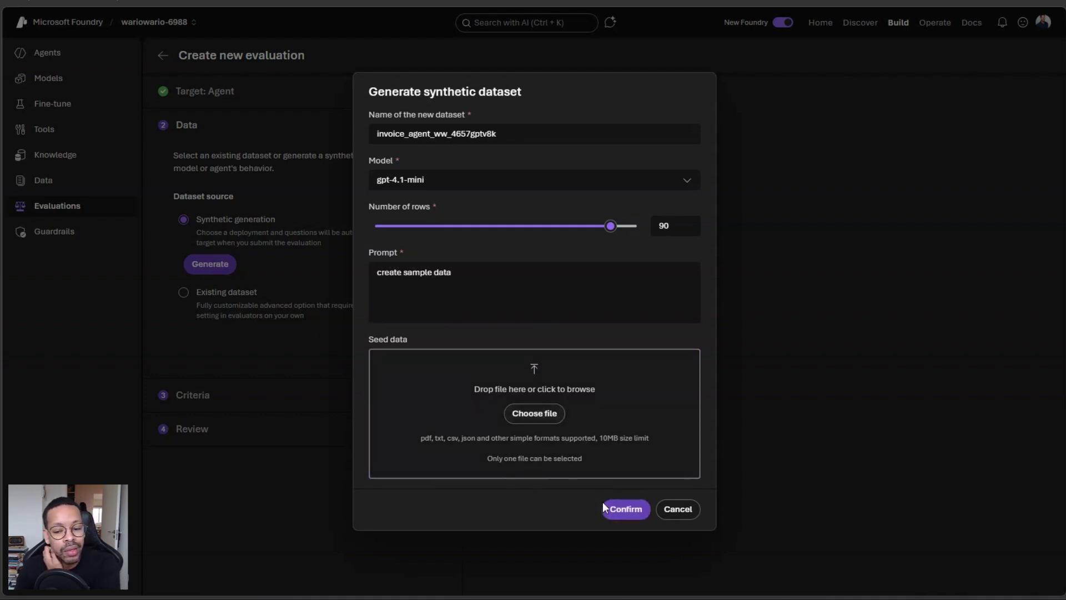
left_click(620, 509)
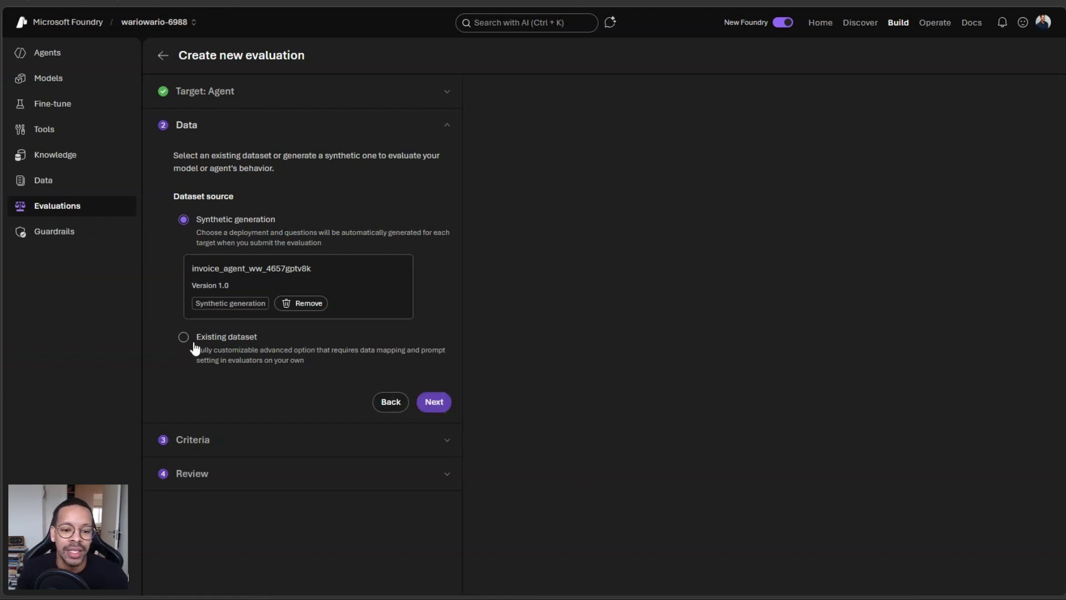
Step: Examine the suggested evaluation criteria and the Tool-Selection-Evaluator's configuration without adding another evaluator
left_click(441, 403)
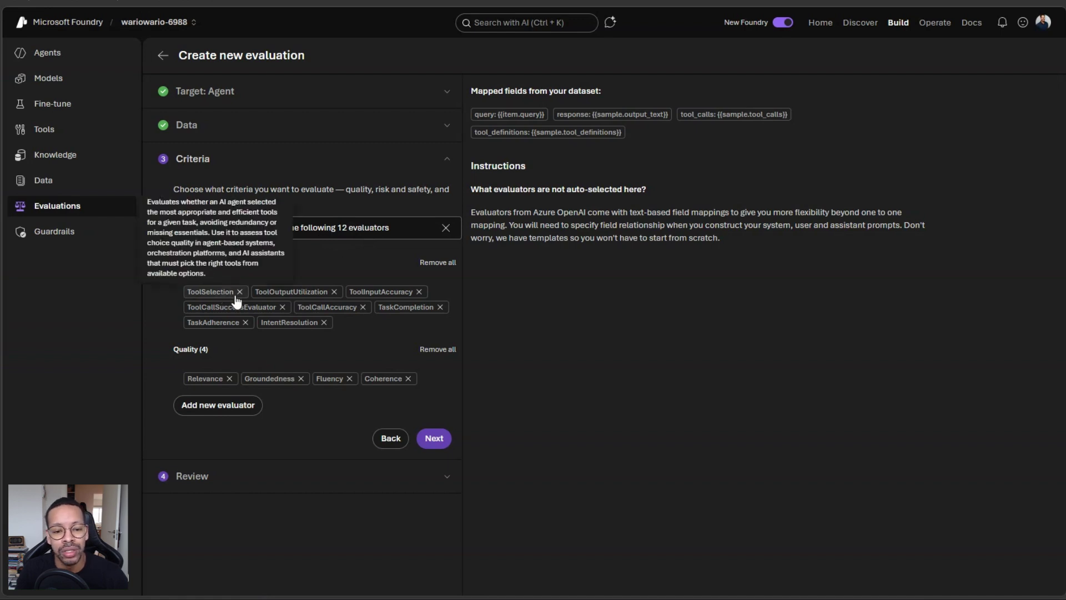
mouse_move(305, 294)
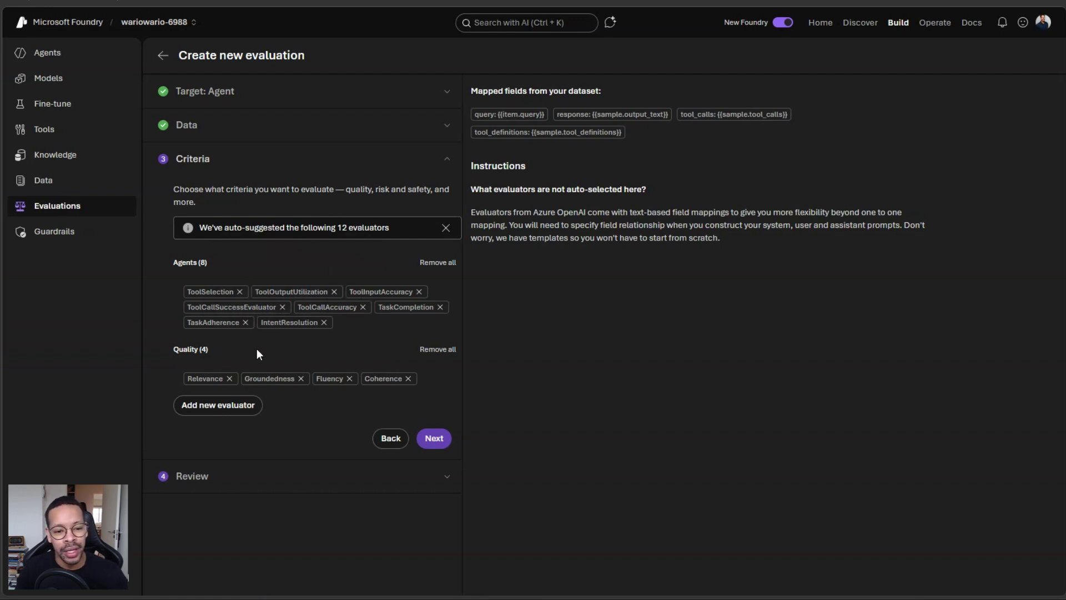
mouse_move(399, 387)
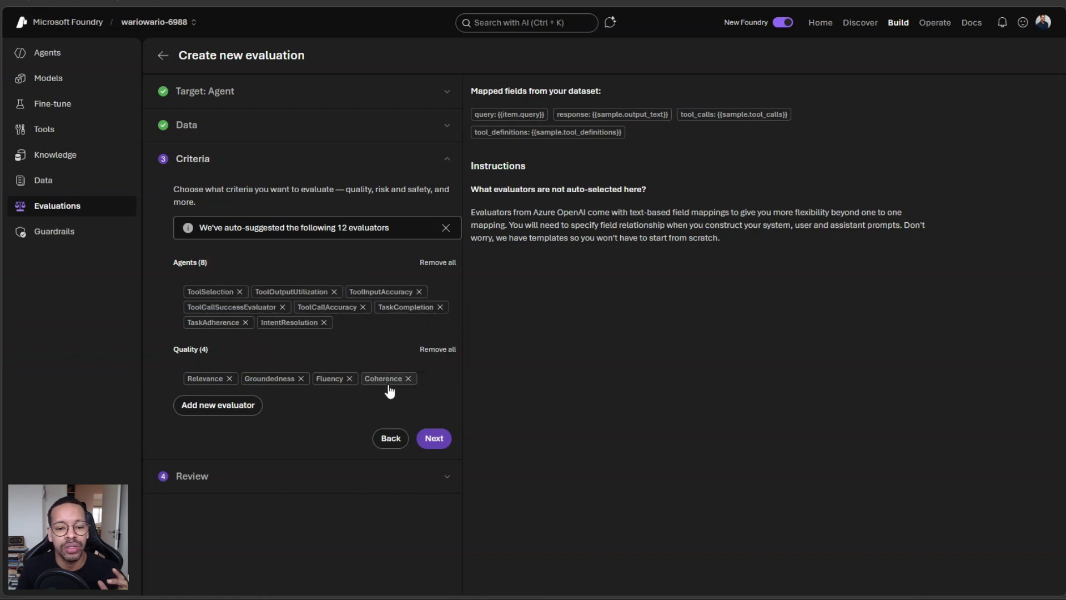
mouse_move(311, 386)
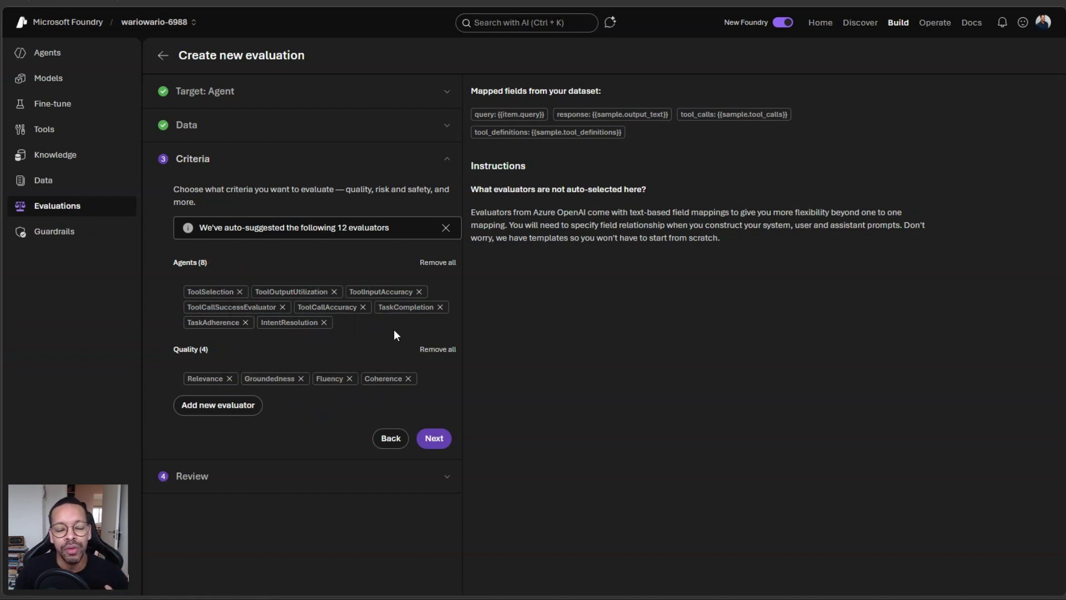
left_click(245, 406)
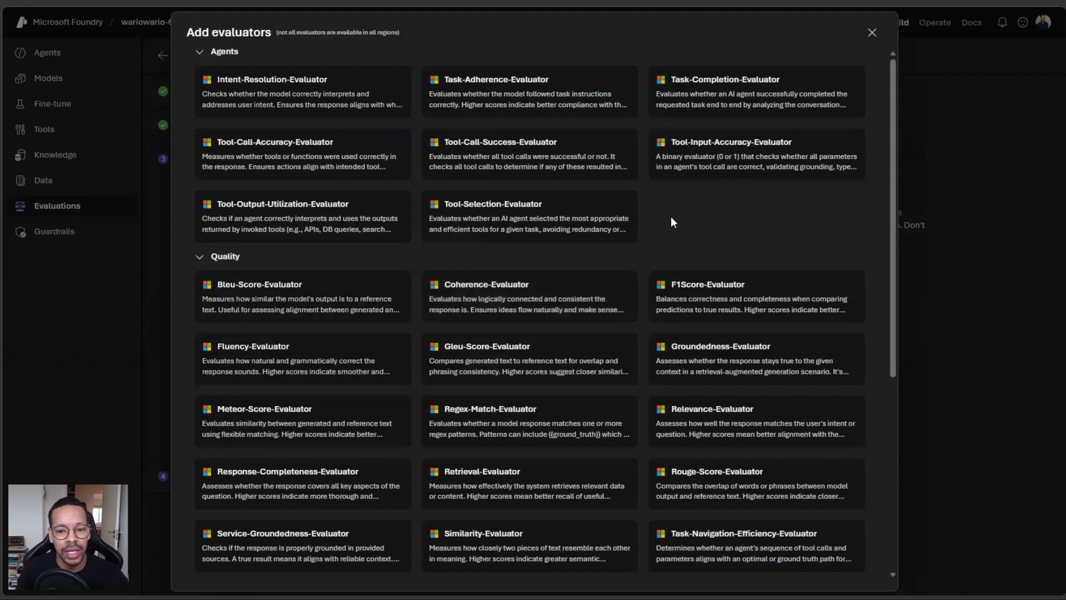
left_click(478, 219)
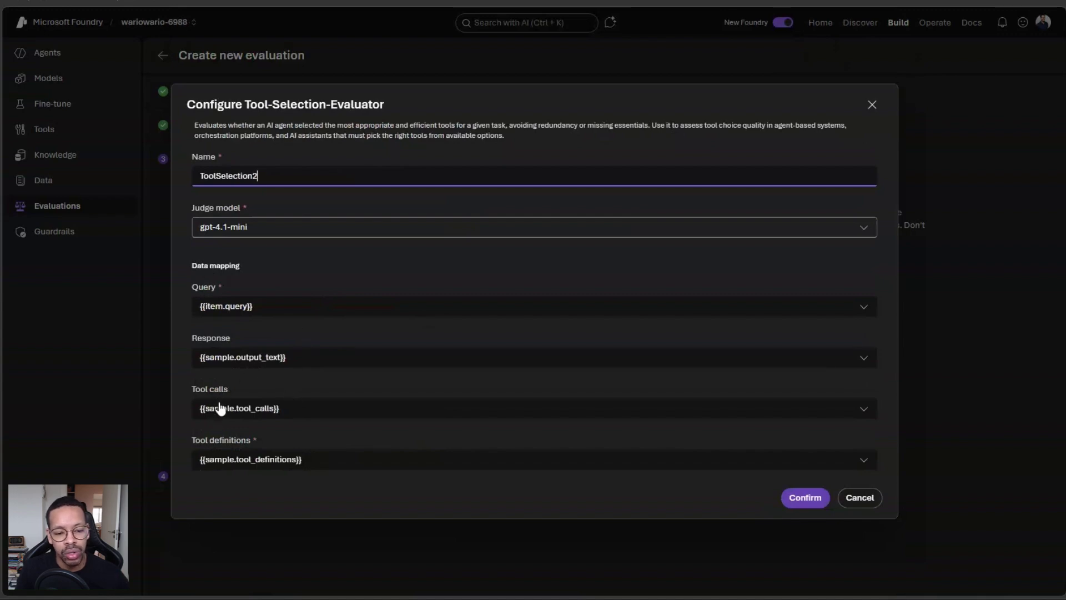
left_click(860, 497)
left_click(872, 32)
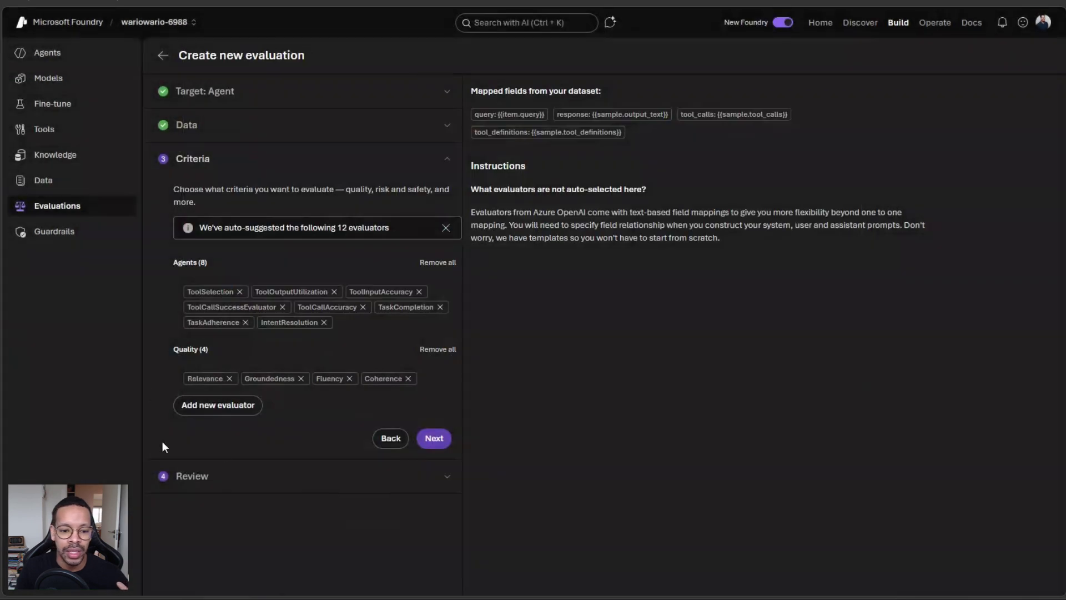
Step: Proceed to the review of the new evaluation, look over it, and return to the agent's automatic evaluations
left_click(434, 438)
scroll(301, 319, "down", 3)
scroll(300, 318, "up", 3)
left_click_drag(185, 261, 276, 262)
left_click(279, 262)
left_click(425, 295)
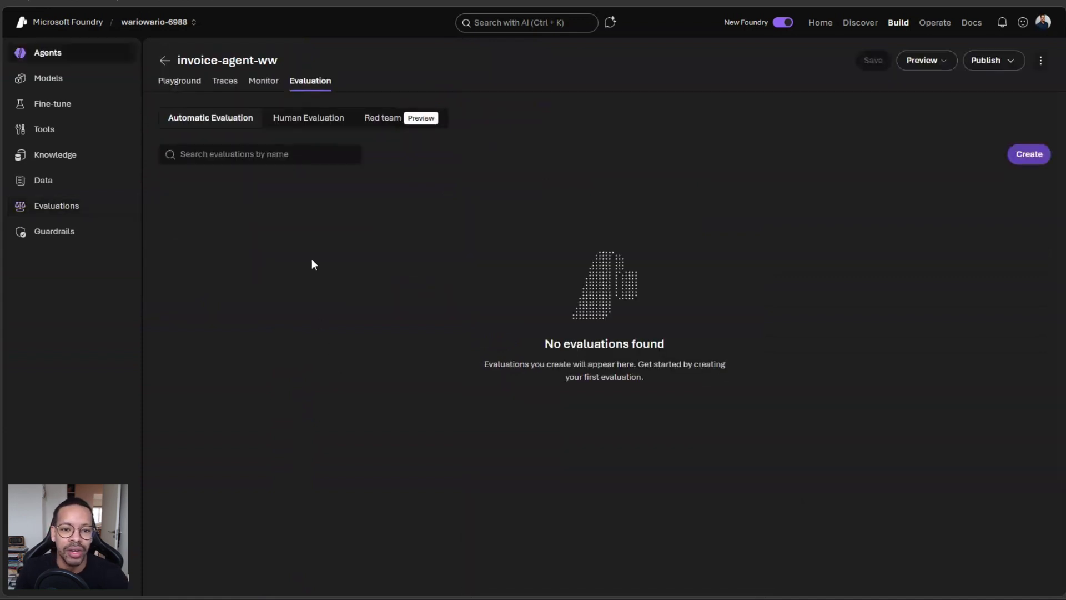
Step: View the agent's human evaluation and red team sections, and return to the agents list
left_click(309, 118)
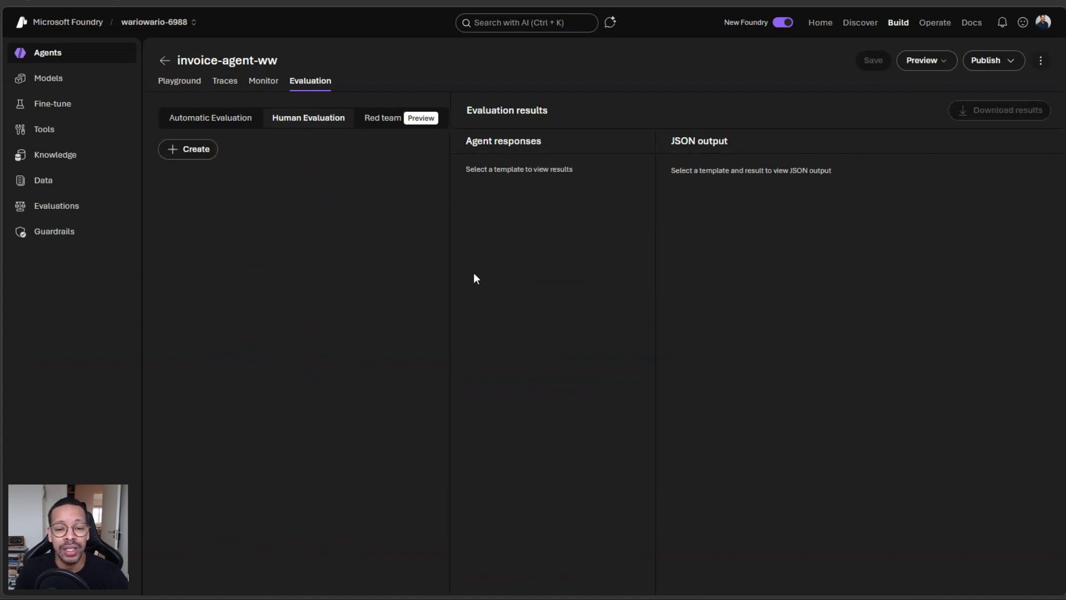
left_click(369, 118)
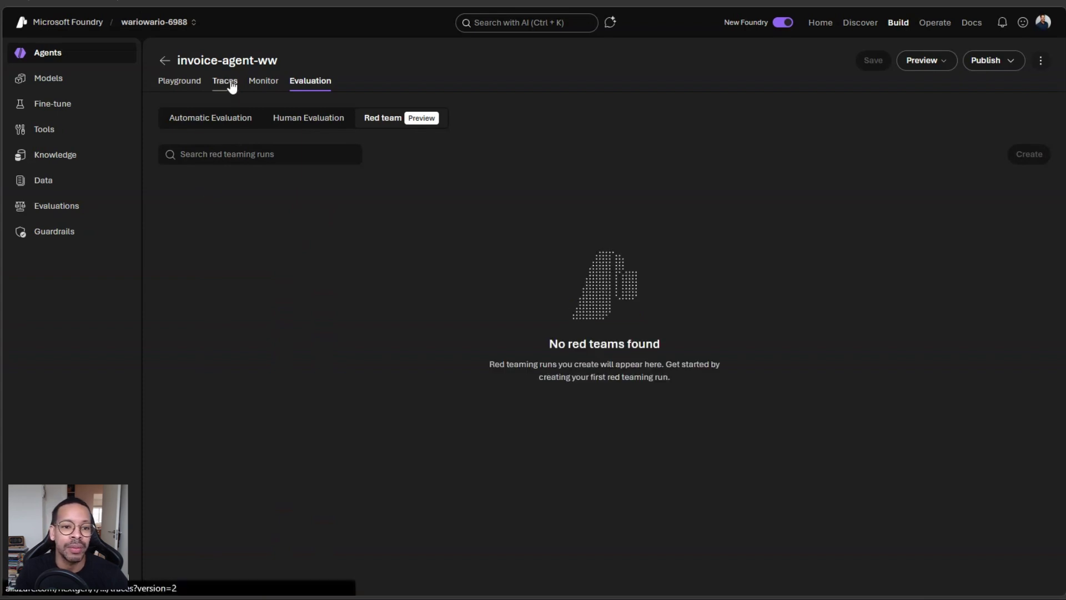
left_click(167, 61)
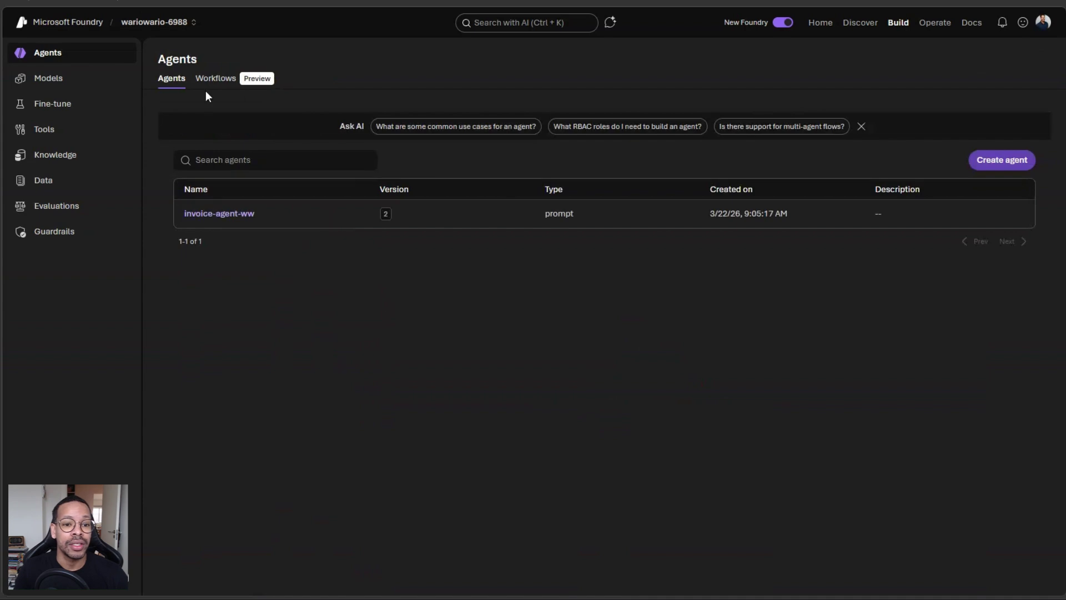
Step: Reopen invoice-agent-ww and look over its instructions, tools and the previewed bar chart conversation
left_click(245, 214)
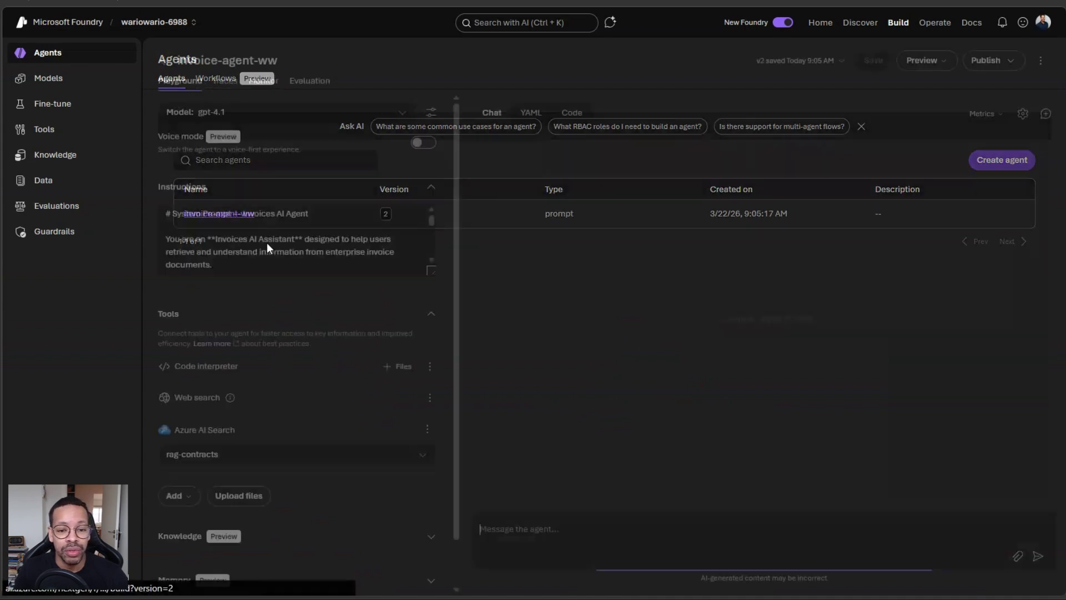
scroll(222, 408, "down", 1)
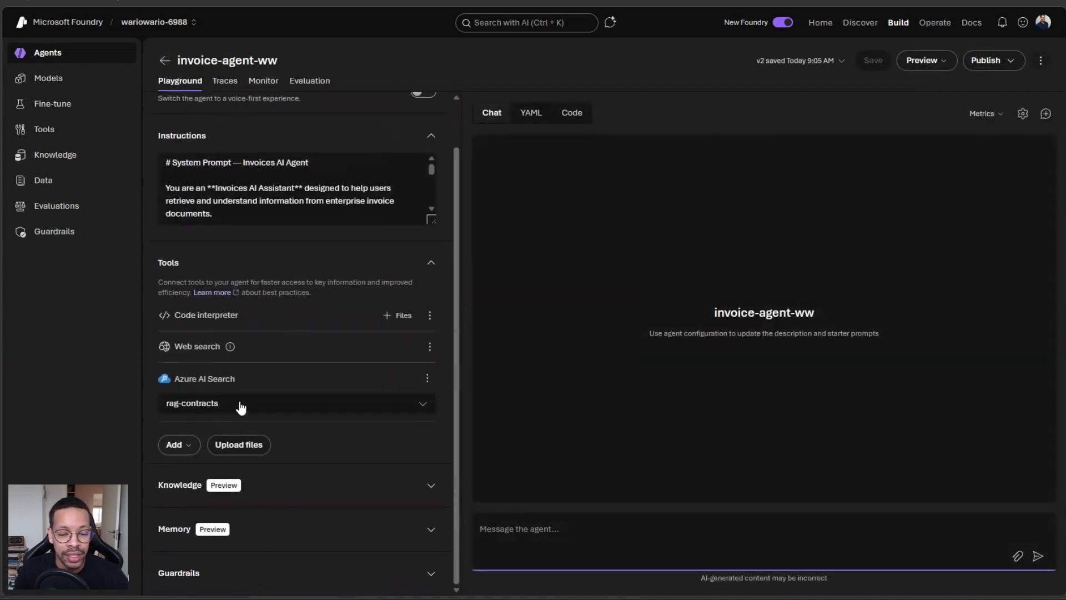
scroll(334, 315, "up", 1)
scroll(279, 327, "down", 1)
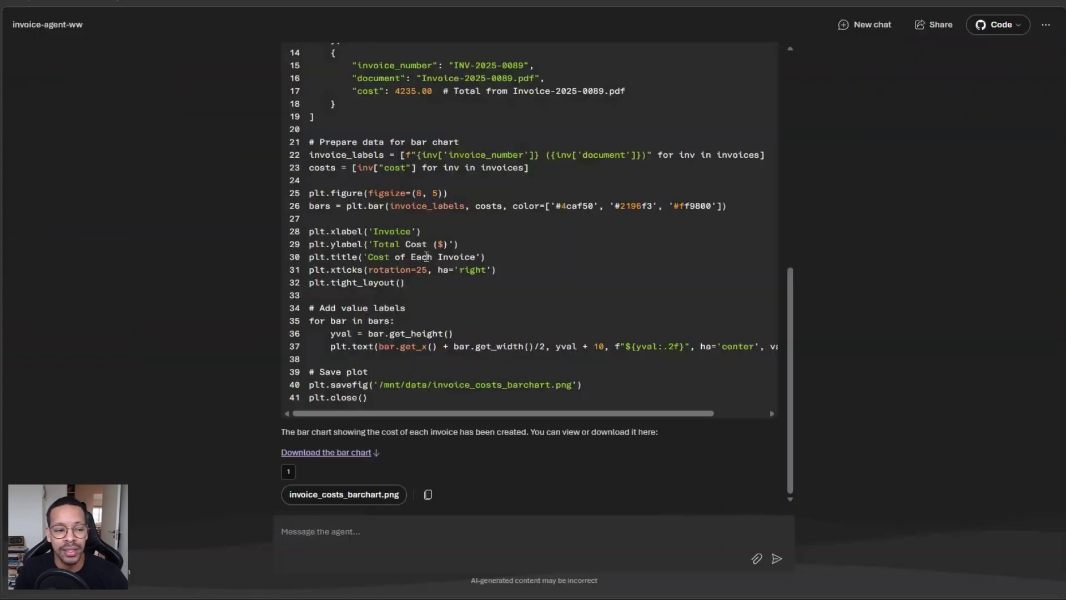
scroll(427, 256, "up", 2)
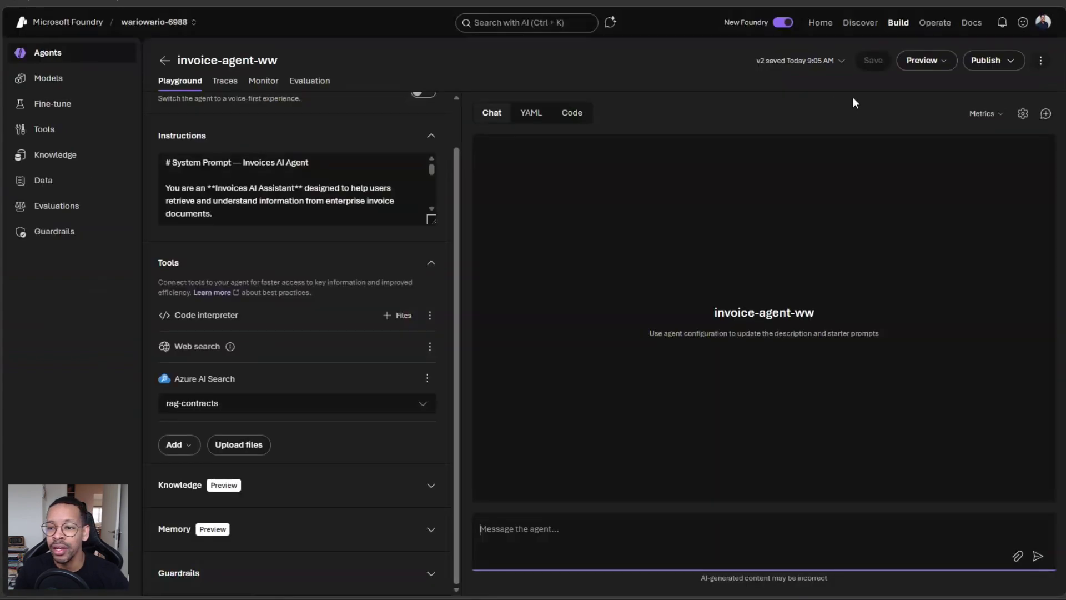
Step: Publish version v2 of invoice-agent-ww as an application and open the form for publishing to Teams and Microsoft 365 Copilot
left_click(988, 60)
left_click(963, 111)
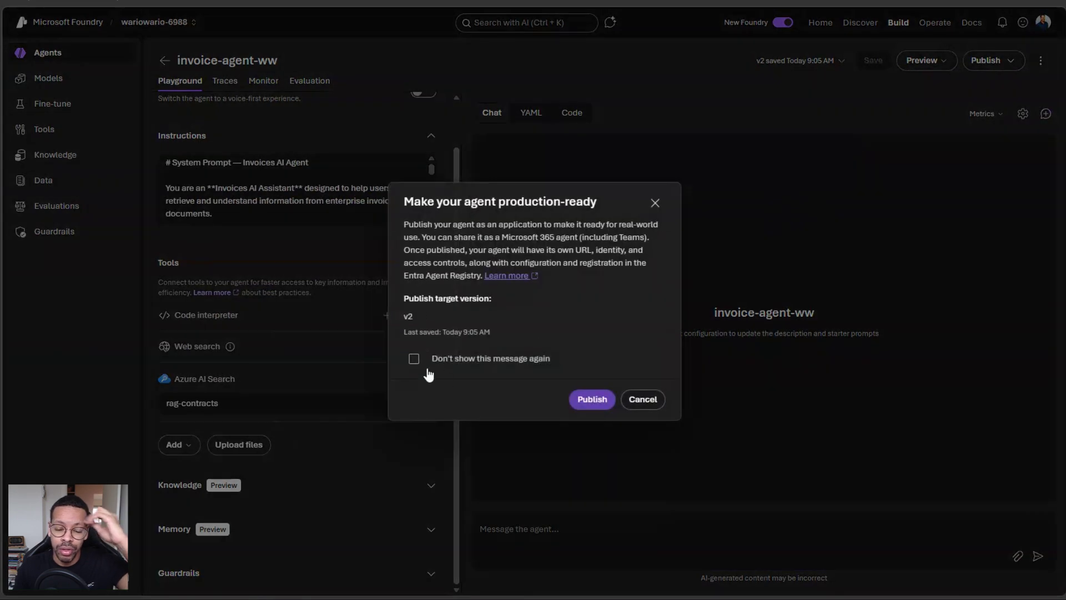
left_click(575, 392)
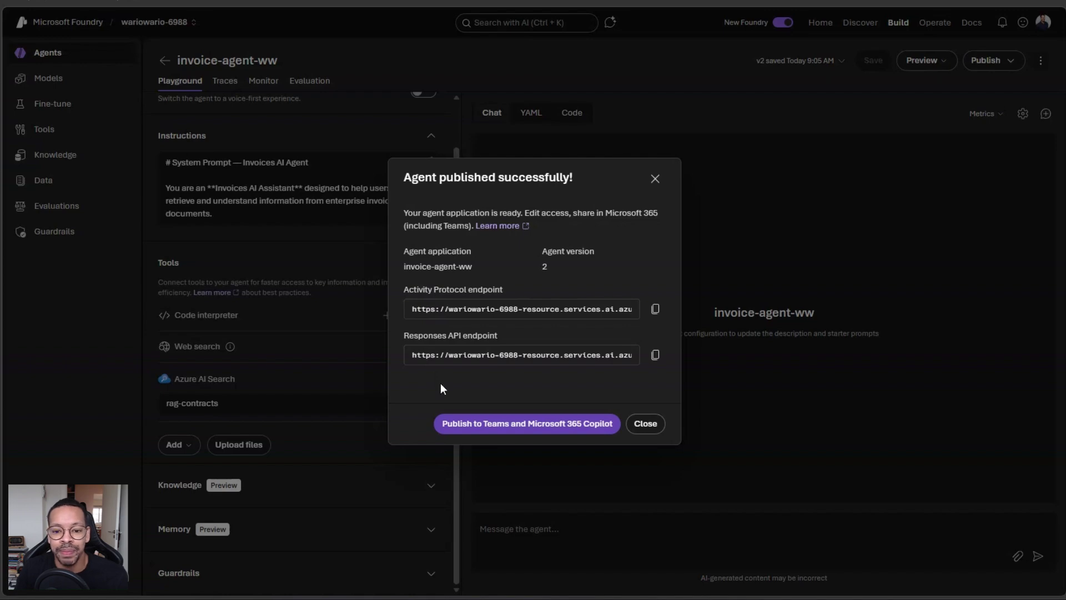
left_click(481, 422)
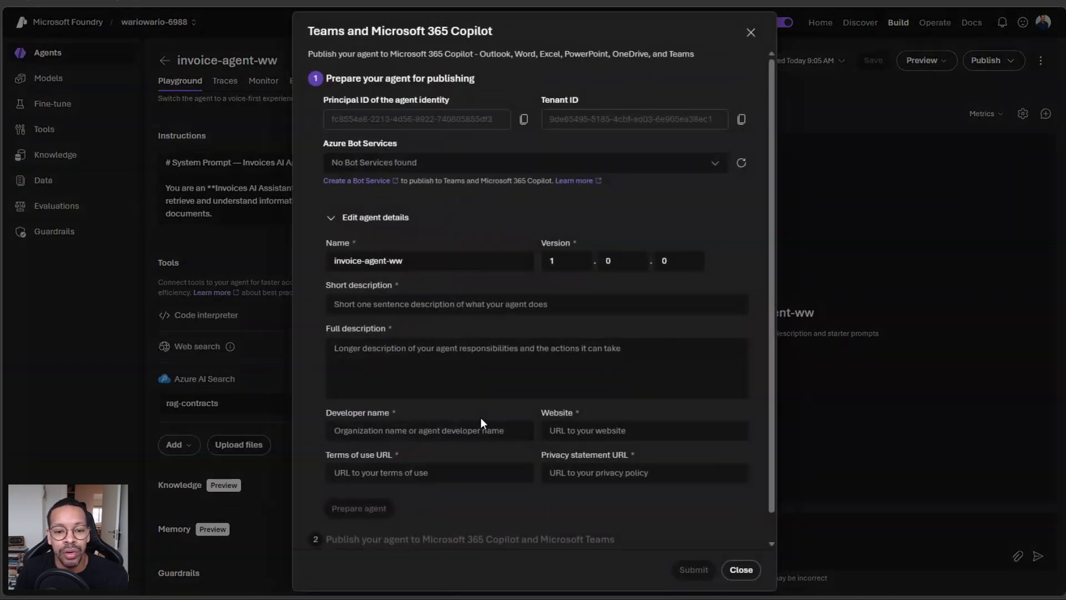
scroll(508, 192, "down", 1)
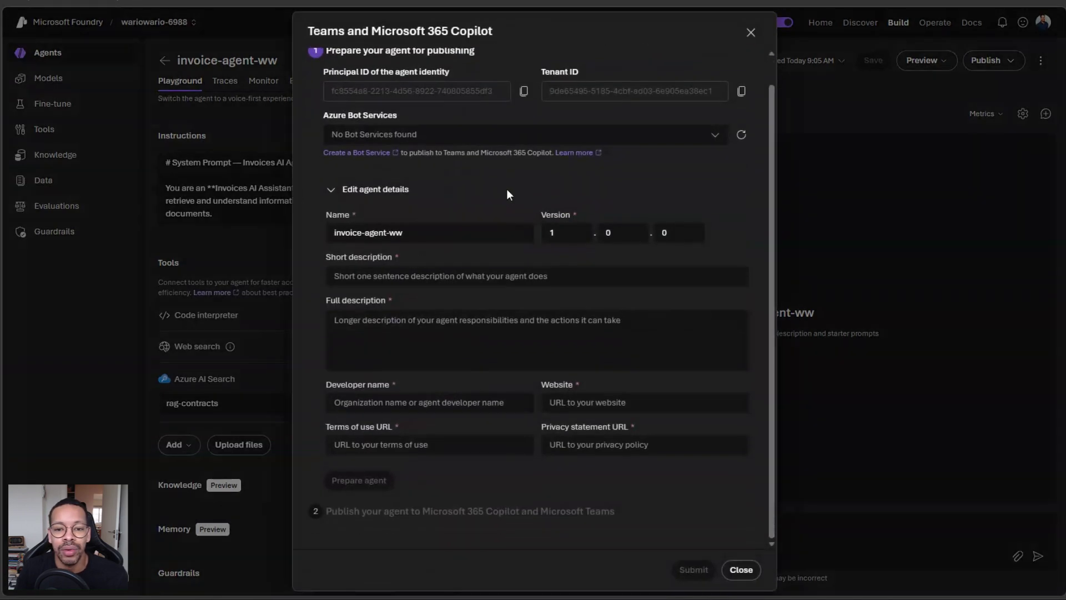
Step: Create an Azure Bot Service for publishing invoice-agent-ww and set the agent's short description to "invoice agent"
left_click(440, 135)
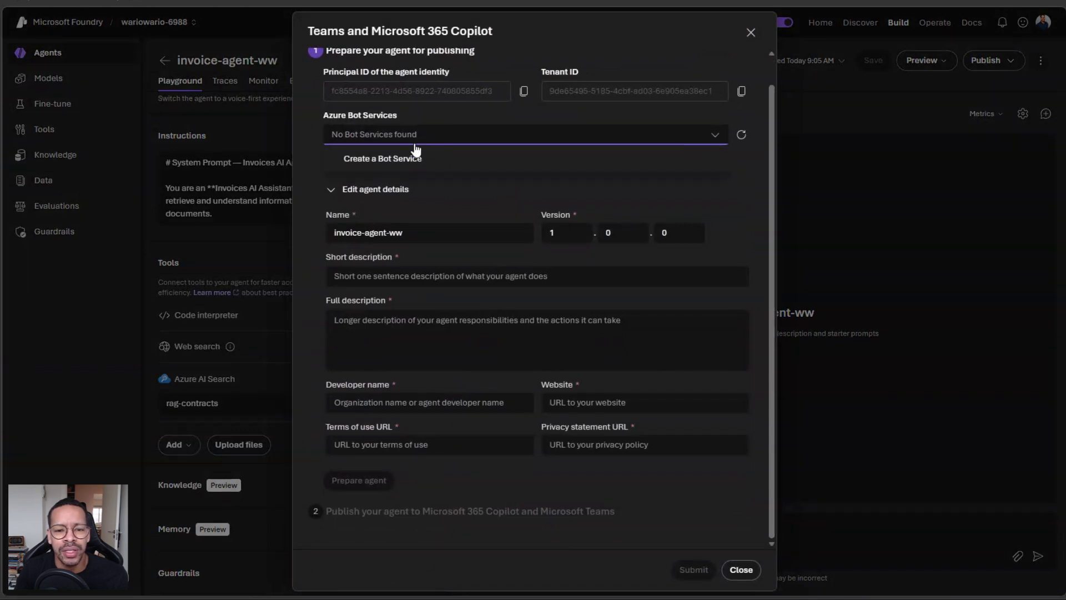
left_click(428, 163)
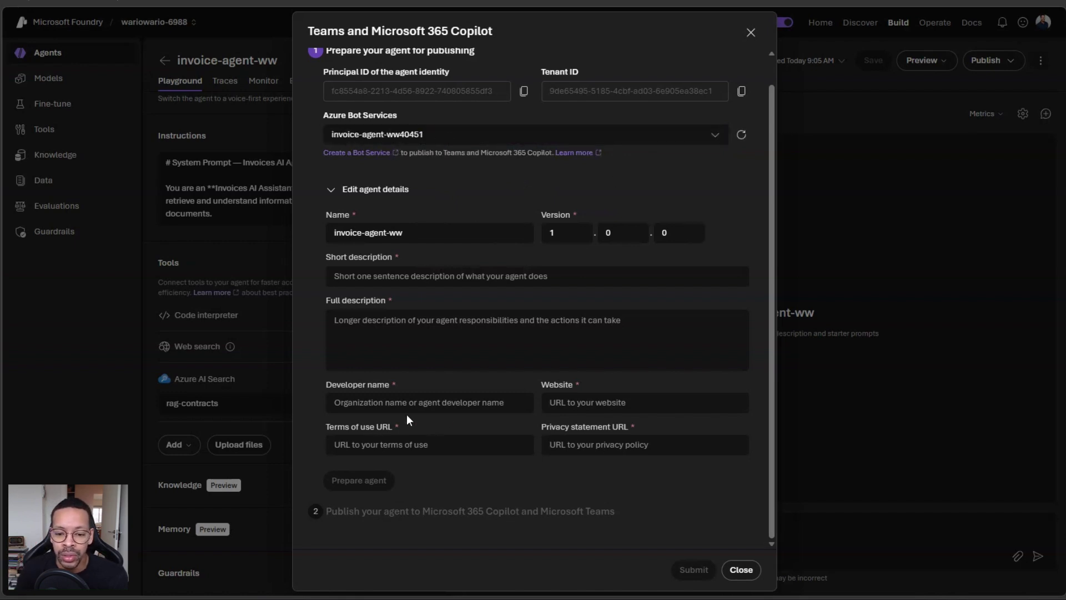
left_click(407, 345)
left_click(406, 279)
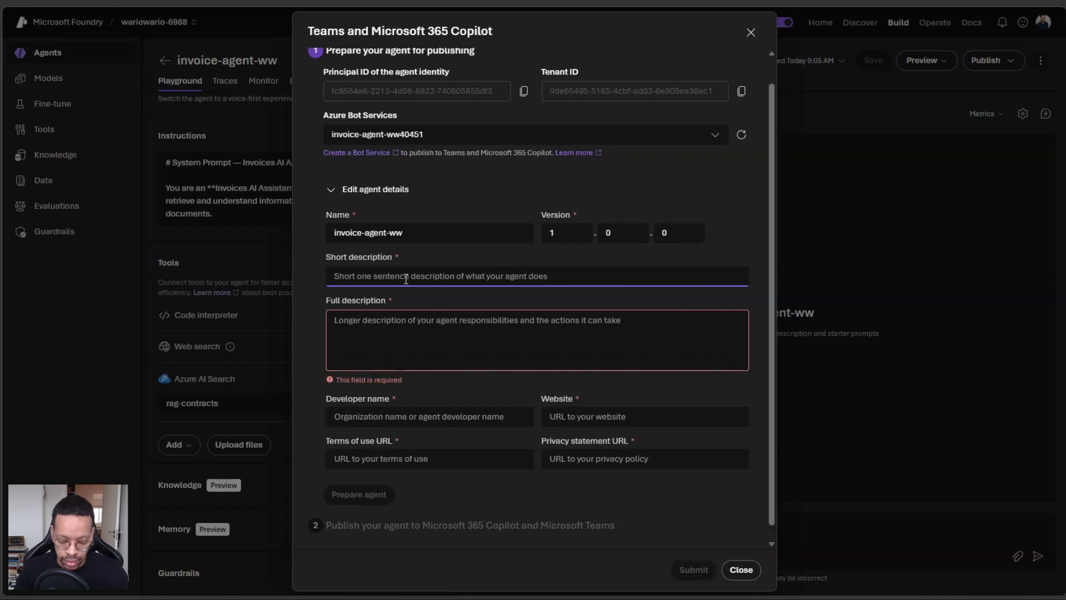
type("inv")
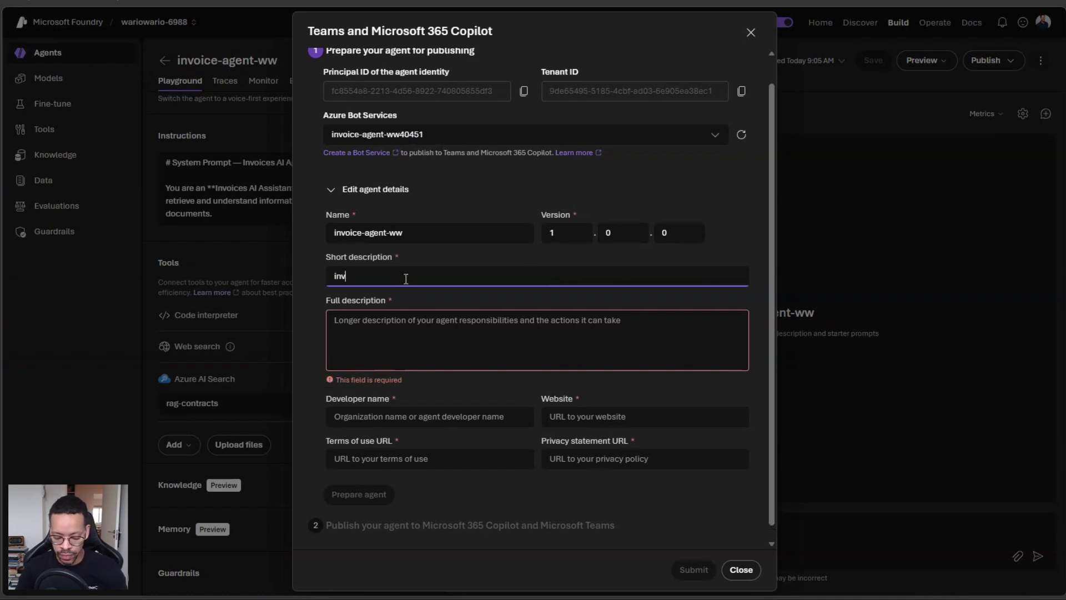
type("oice a")
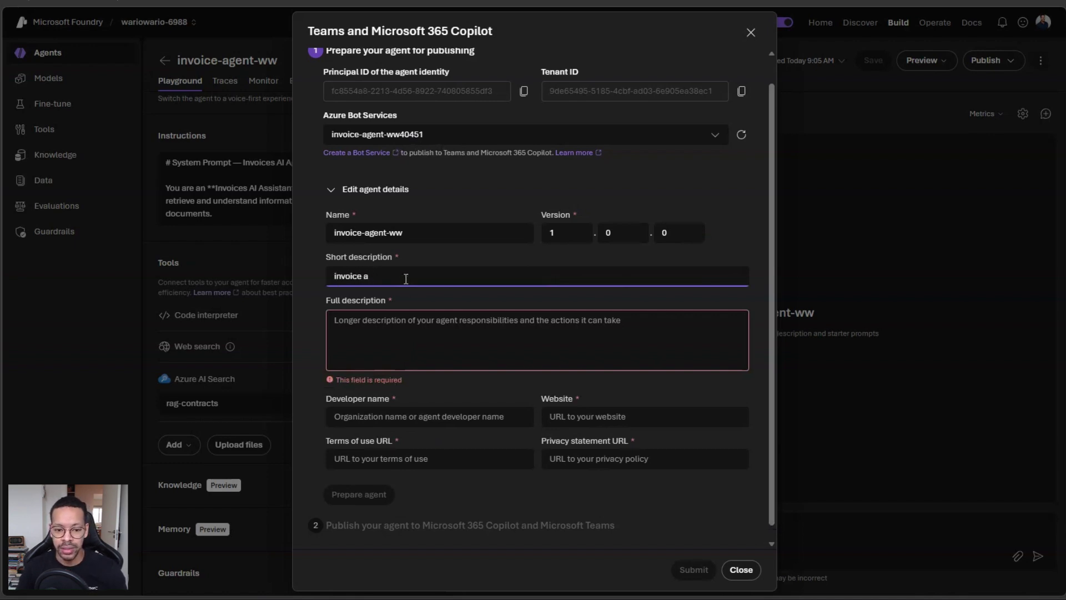
type("fgegent")
Step: Set the agent's full description to "invoice" and its developer name to "www"
left_click(450, 350)
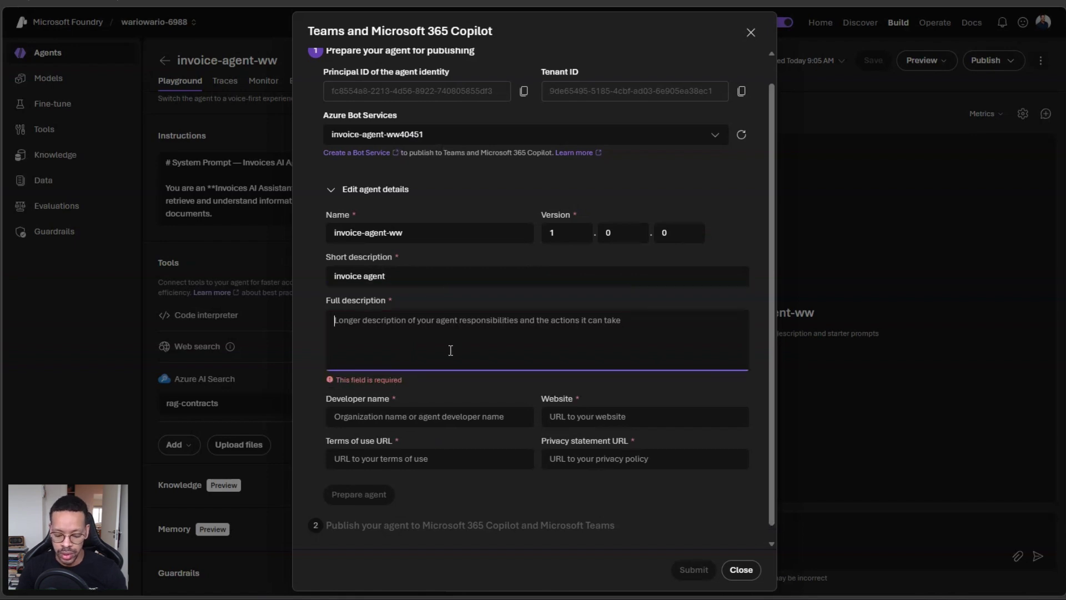
type("invoice")
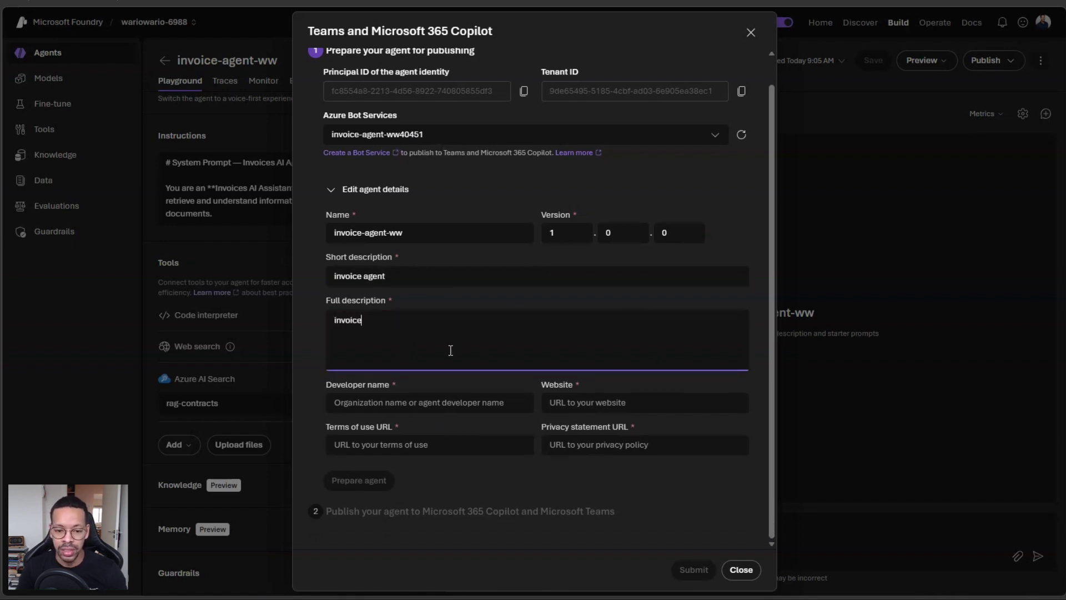
left_click(378, 401)
type("www")
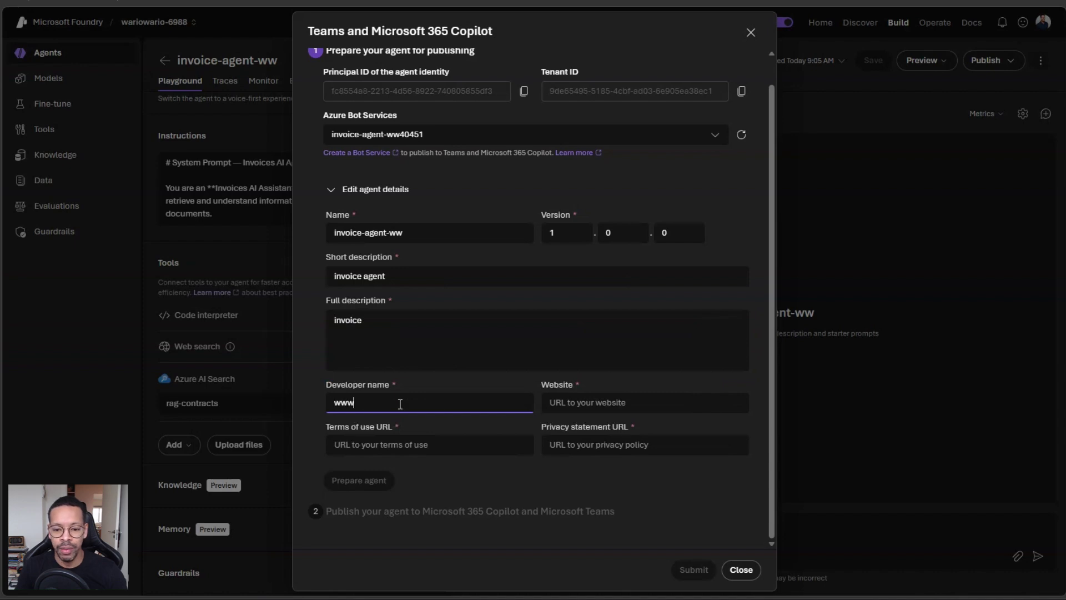
left_click(645, 407)
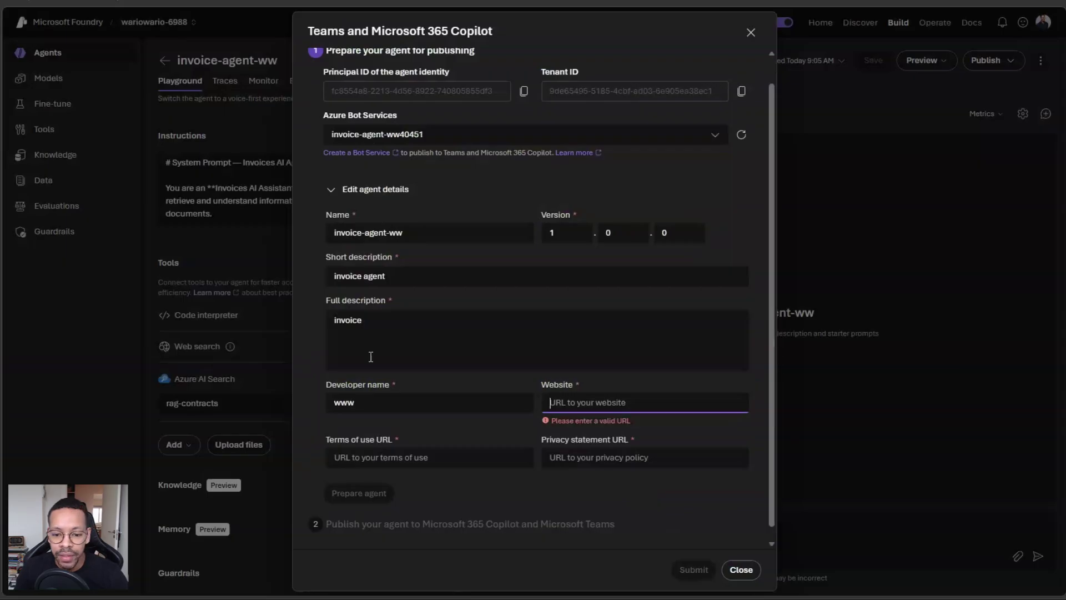
type("https://www.bing.com/search?q=Create+an+Azure+B&FORM=SSQNT1&PC=LCTS")
left_click(439, 448)
type("https://www.bing.com/search?q=Create+an+Azure+B&FORM=SSQNT1&PC=LCTS")
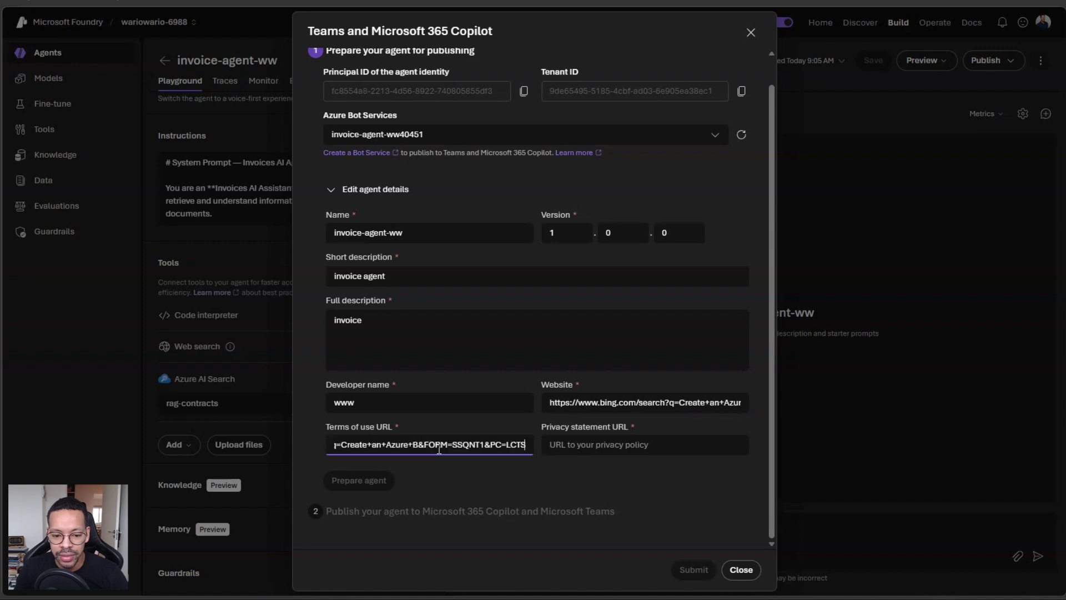
left_click(598, 451)
type("https://www.bing.com/search?q=Create+an+Azure+B&FORM=SSQNT1&PC=LCTS")
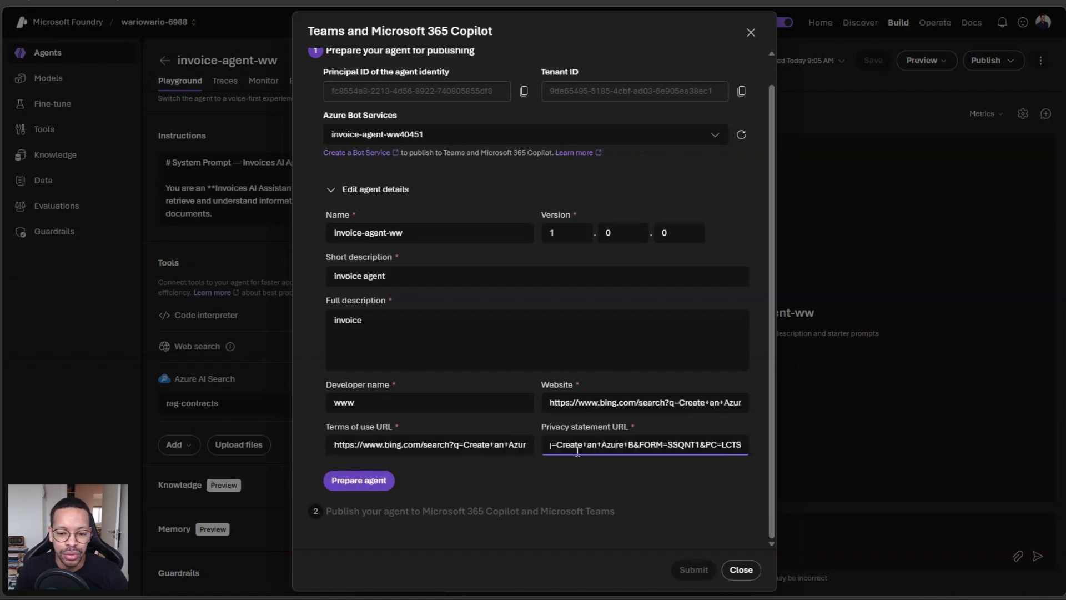
left_click(355, 482)
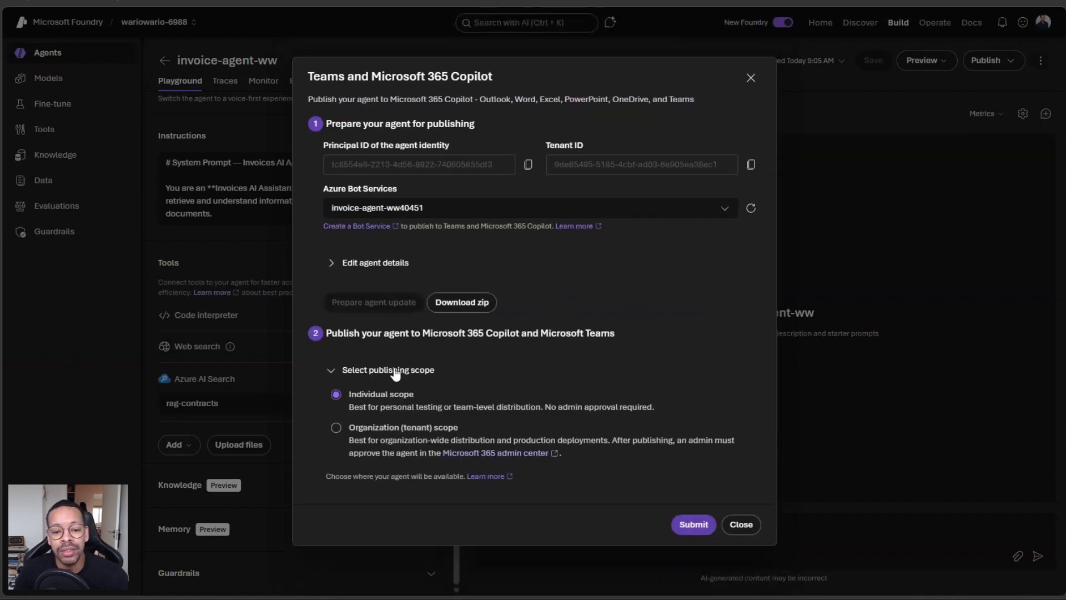
Step: Submit the agent to Microsoft 365 Copilot and Teams with the Organization (tenant) scope and dismiss the confirmation
left_click(366, 443)
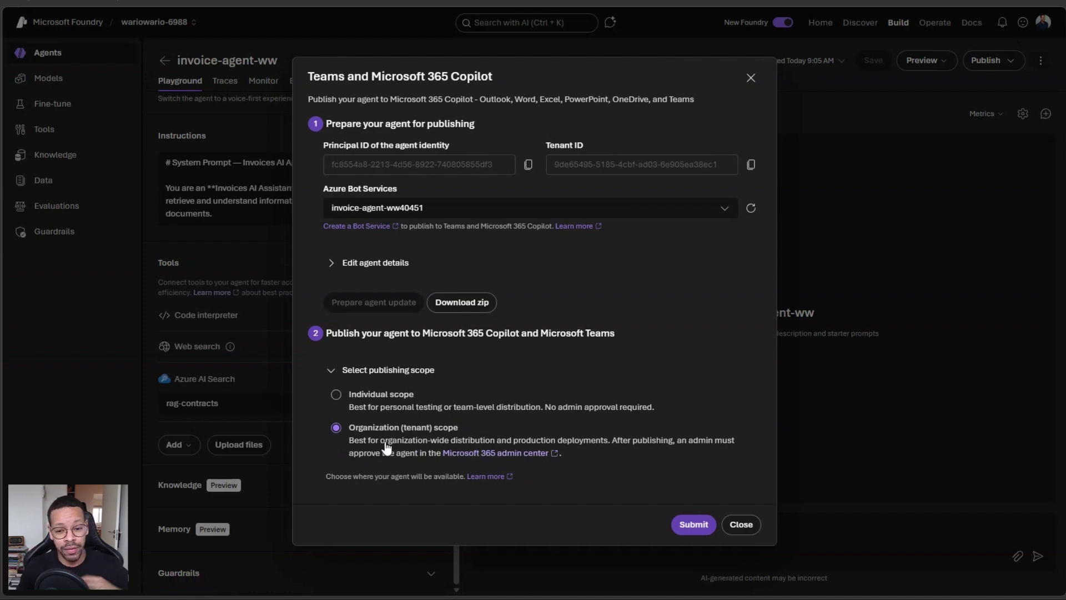
left_click(706, 525)
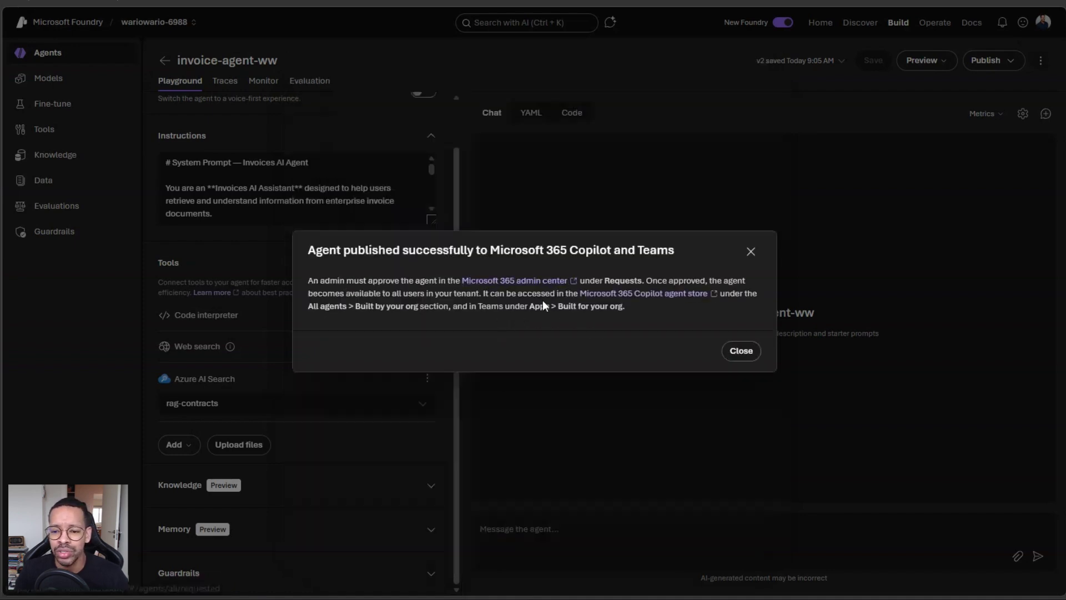
left_click(743, 351)
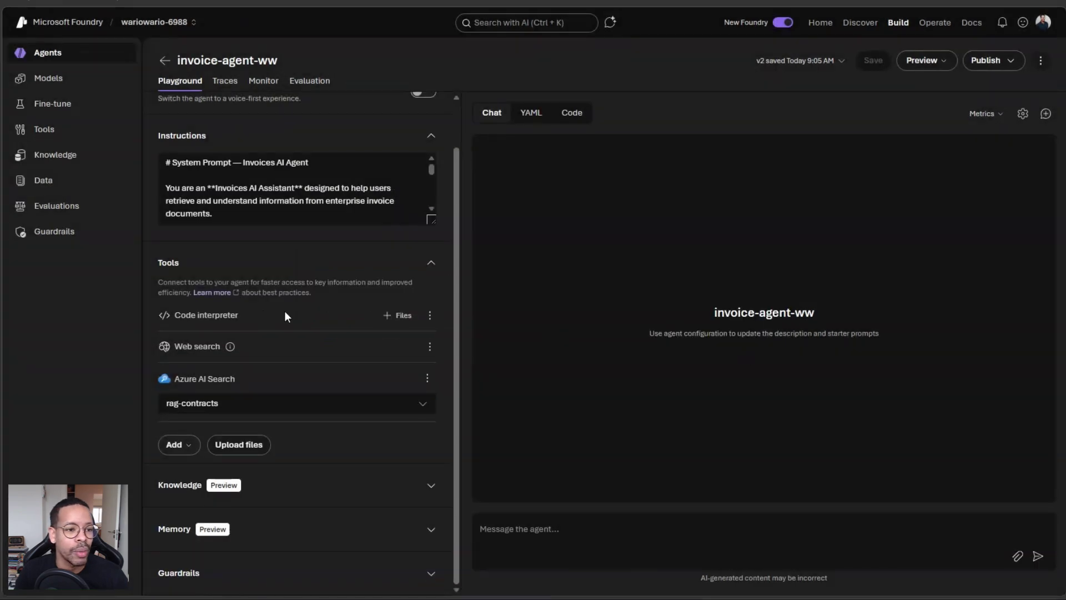
Step: Switch to the Microsoft 365 admin center and look over the agent overview and its analytics
key("alt+Tab")
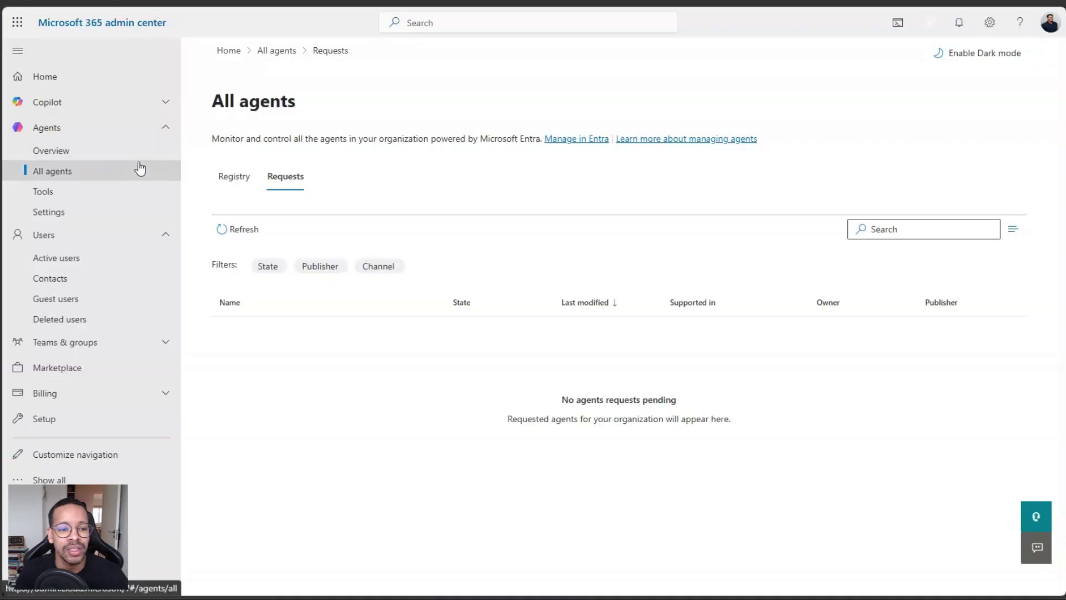
left_click(77, 149)
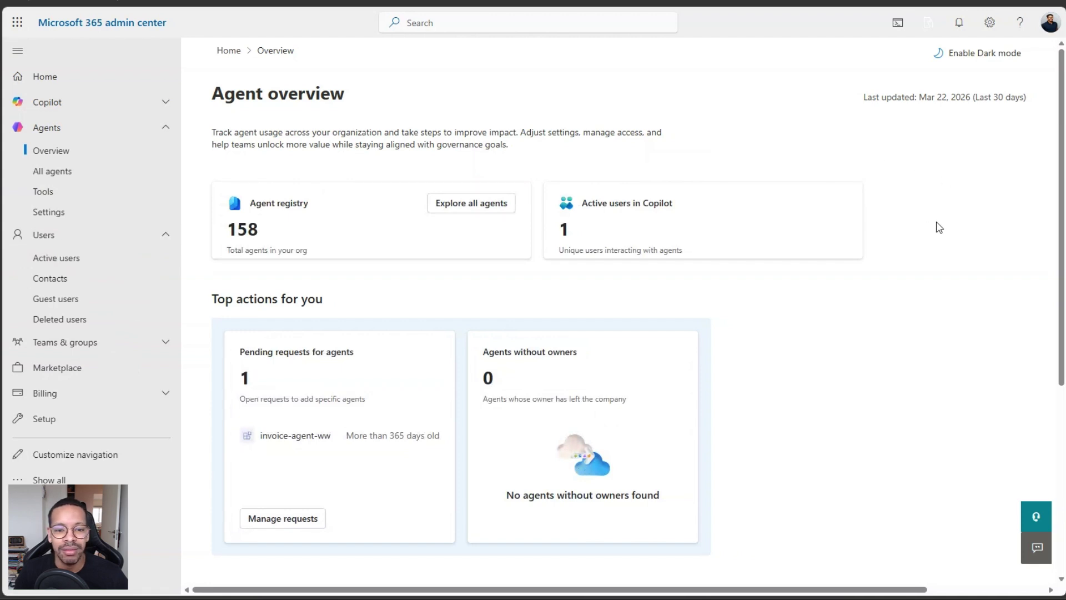
scroll(934, 225, "down", 1)
scroll(930, 223, "up", 1)
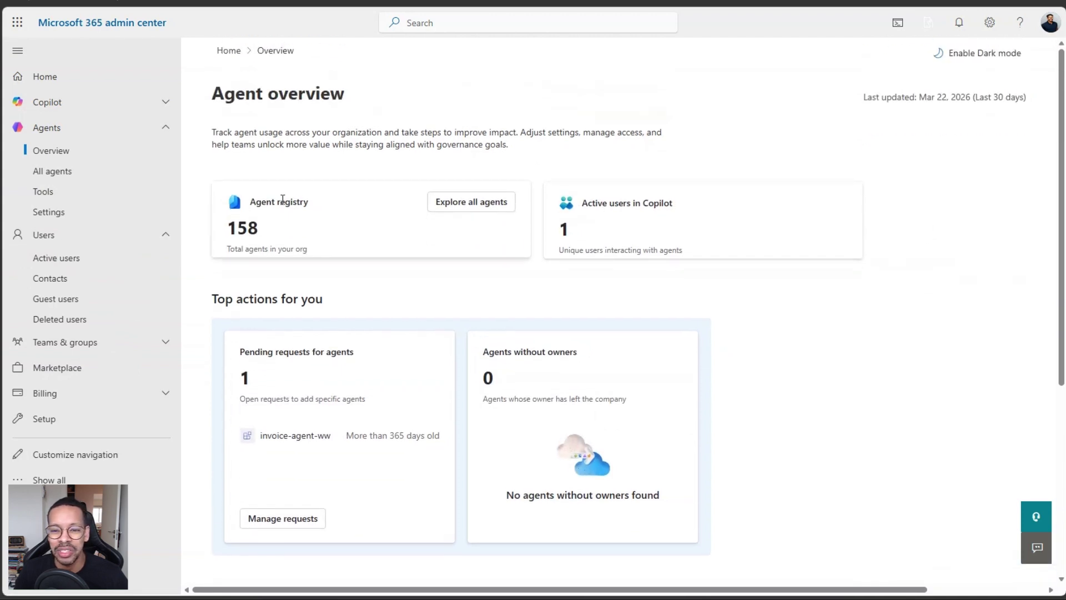
scroll(674, 275, "down", 5)
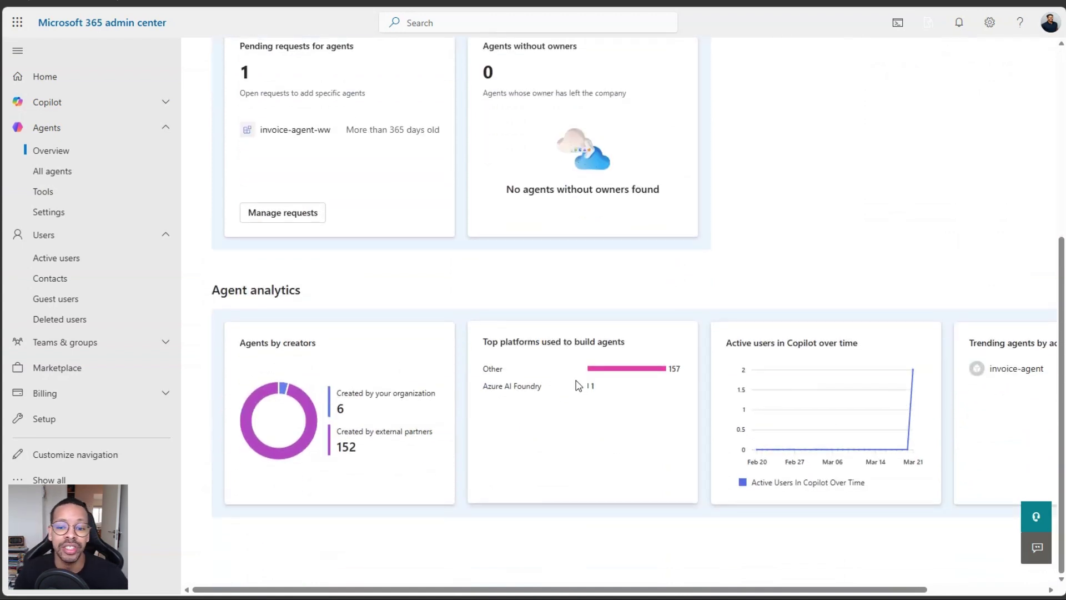
Step: Examine the details of invoice-agent in the agent registry: overview, users, data and tools, and security and compliance
left_click(44, 171)
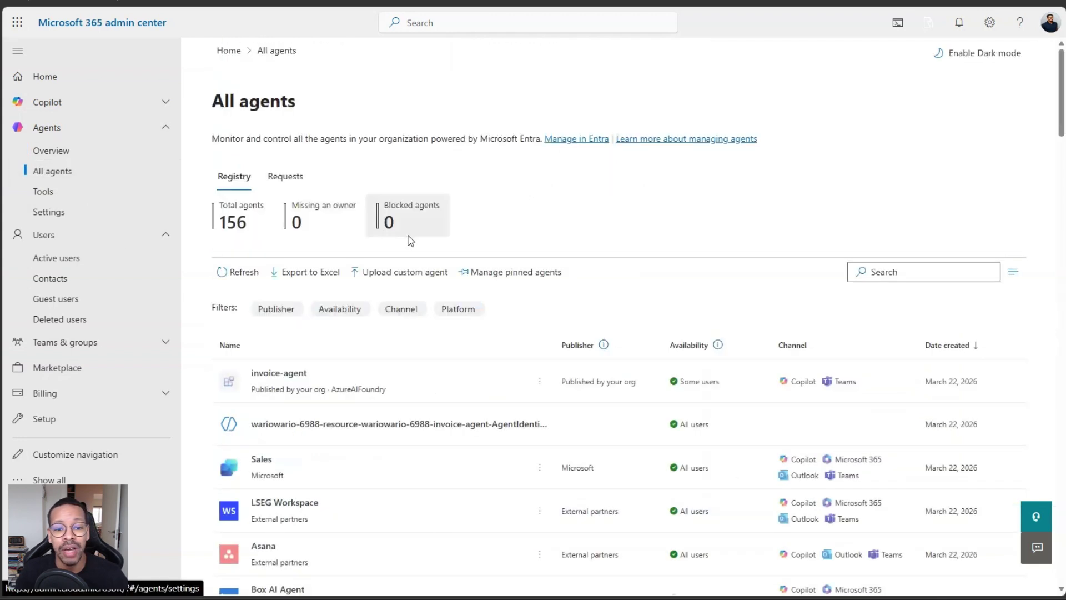
scroll(427, 244, "down", 1)
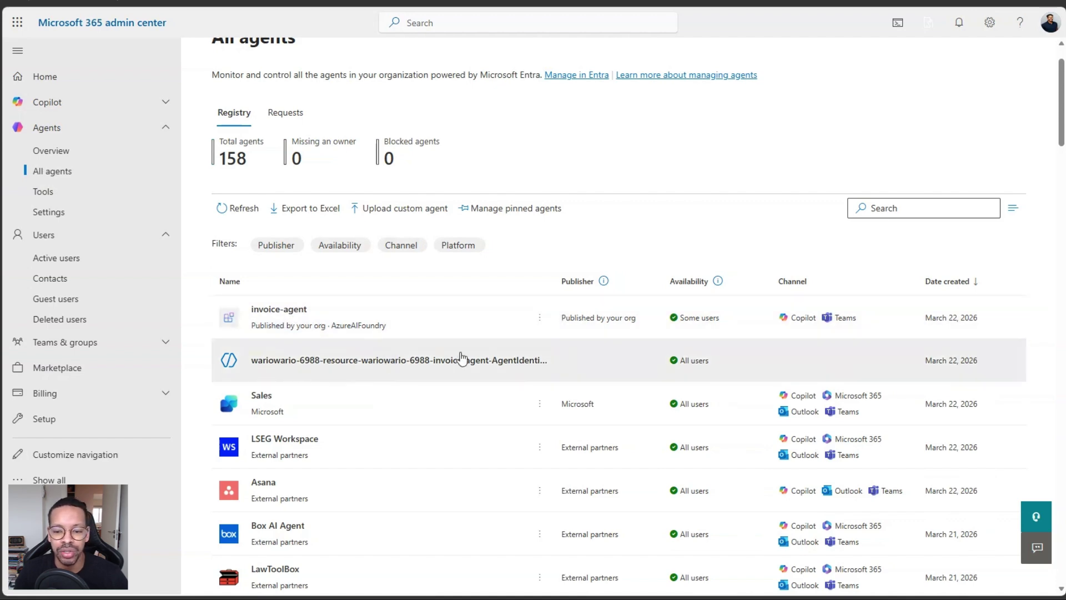
left_click(447, 330)
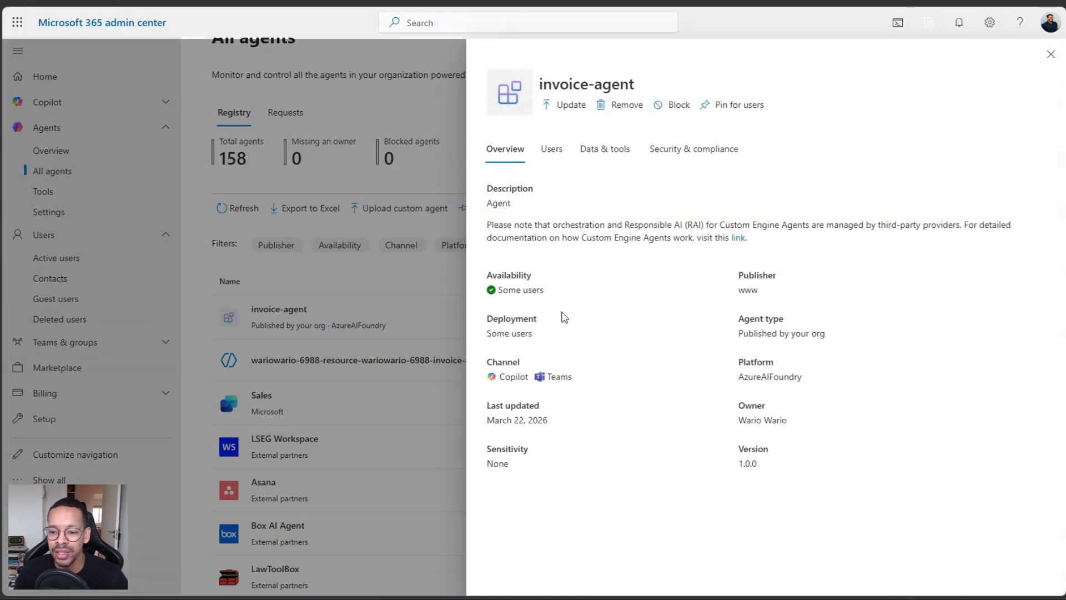
left_click_drag(730, 385, 809, 384)
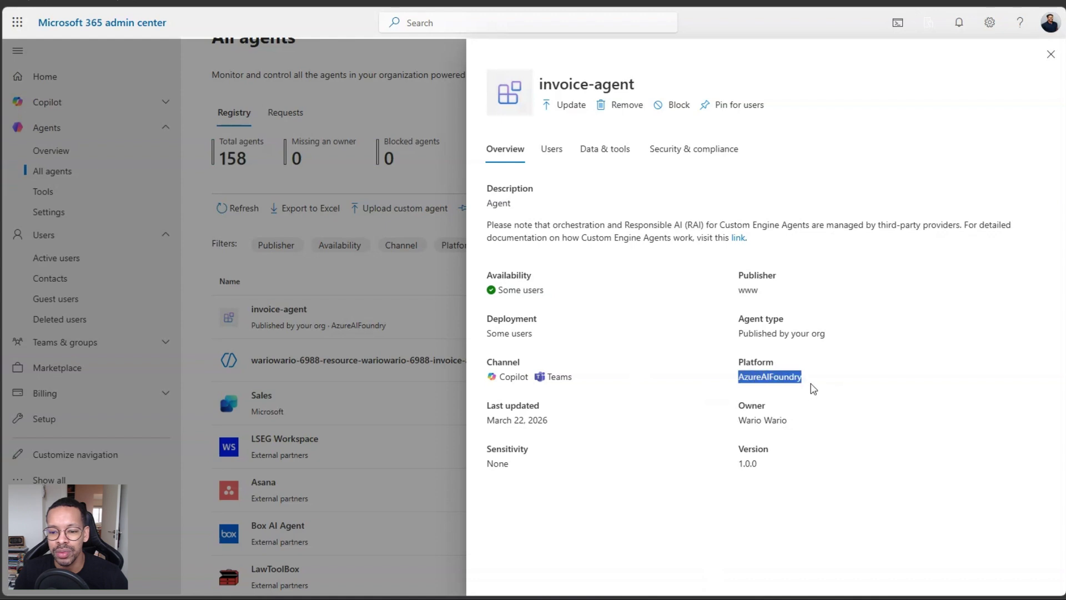
left_click(552, 155)
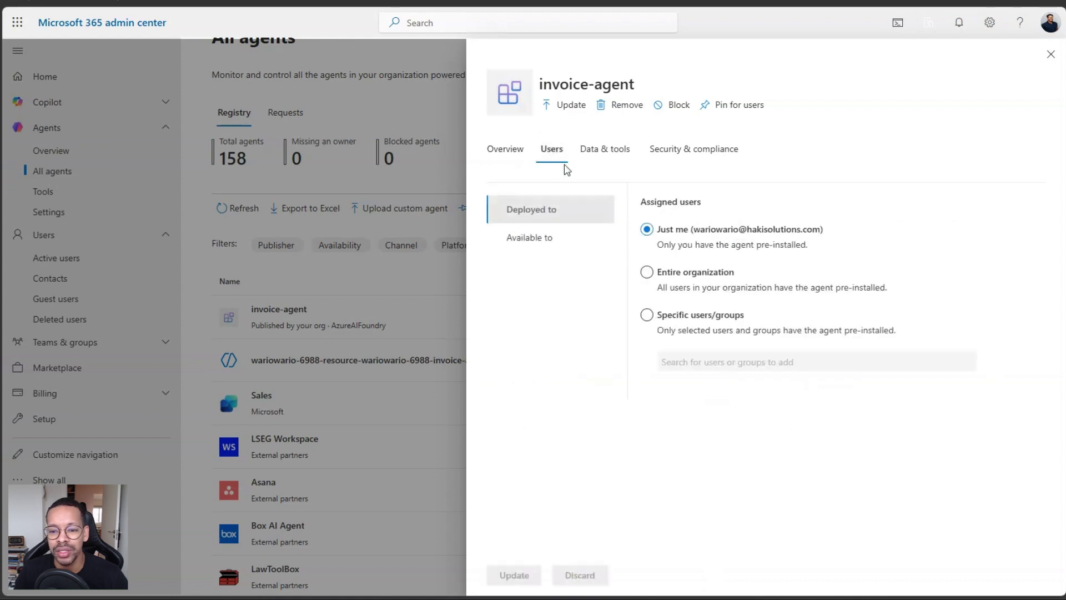
left_click(623, 163)
left_click(612, 253)
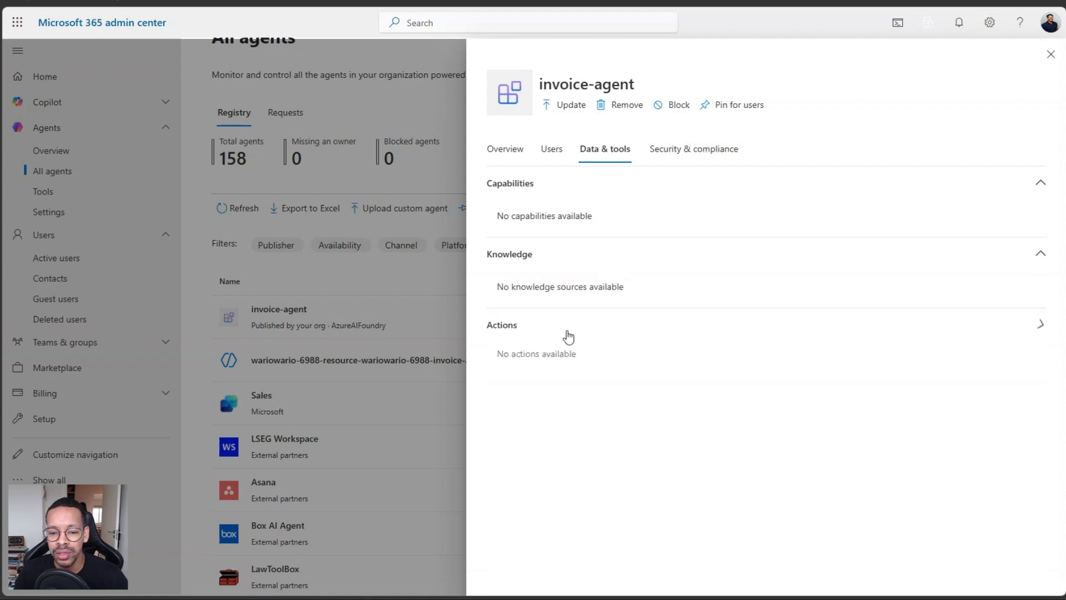
left_click(662, 155)
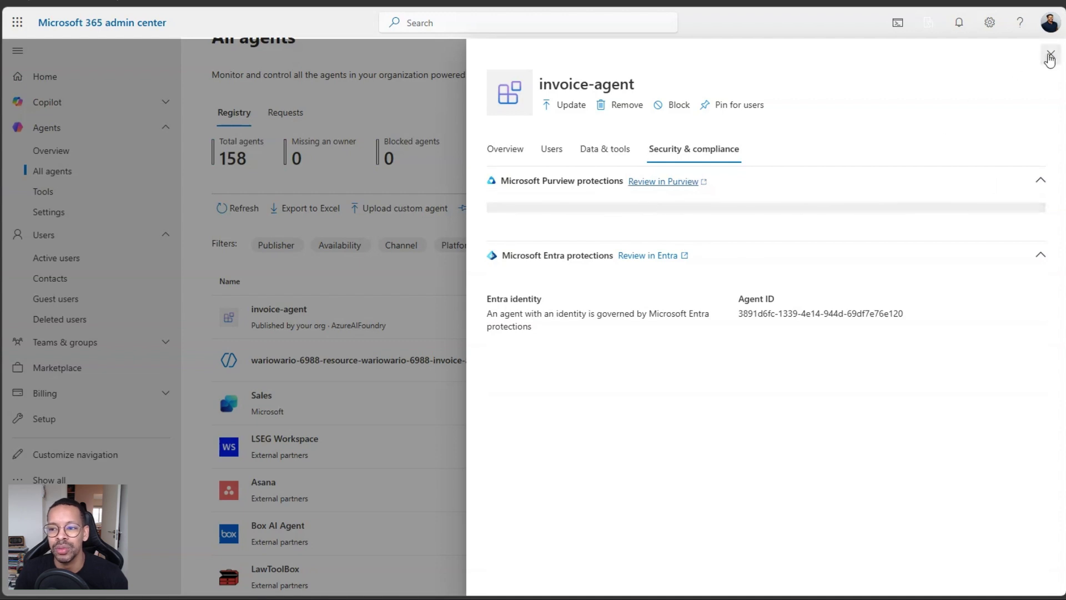
left_click(1050, 55)
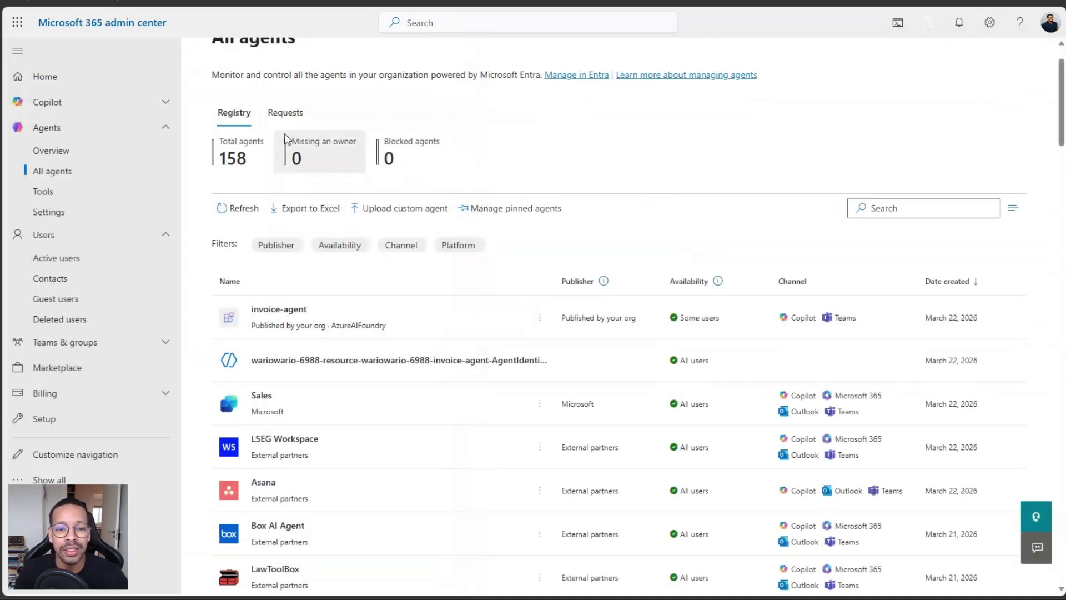
Step: Refresh the agent requests, open the pending invoice-agent-ww request and start publishing the agent
left_click(286, 112)
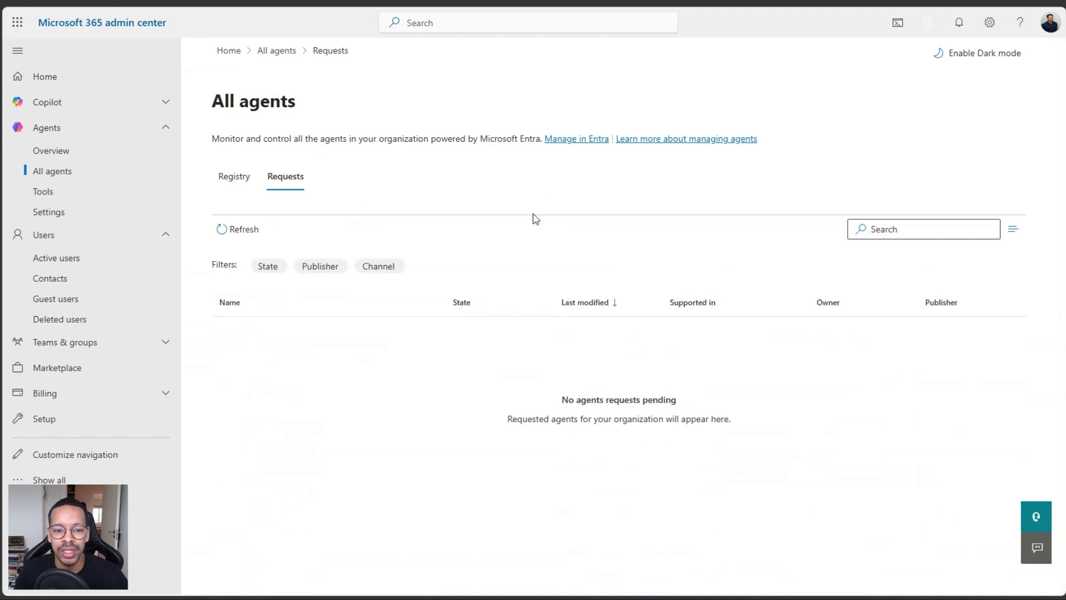
left_click(214, 239)
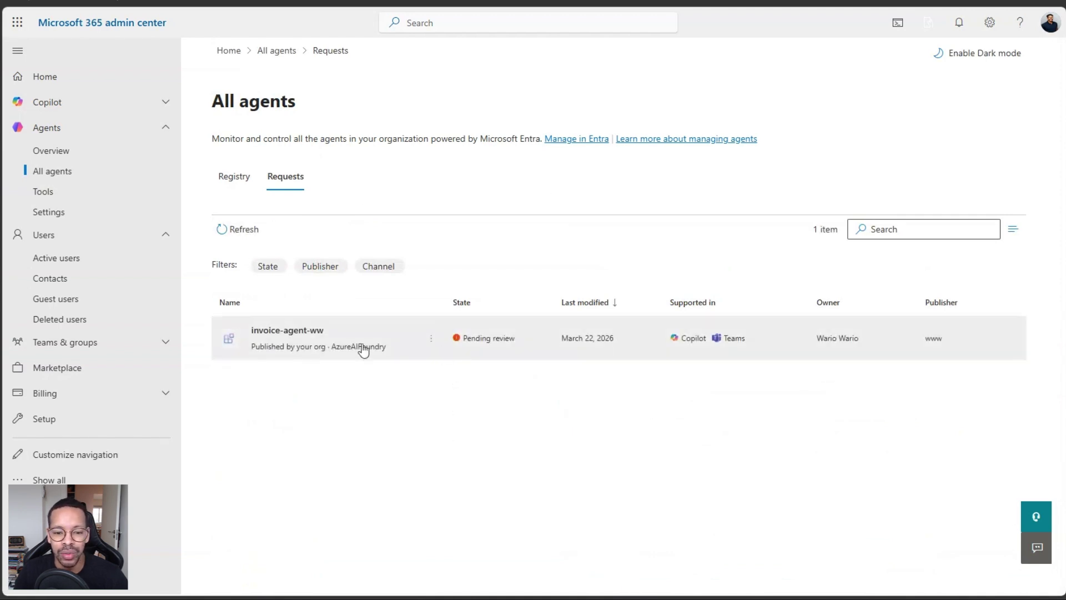
left_click(316, 333)
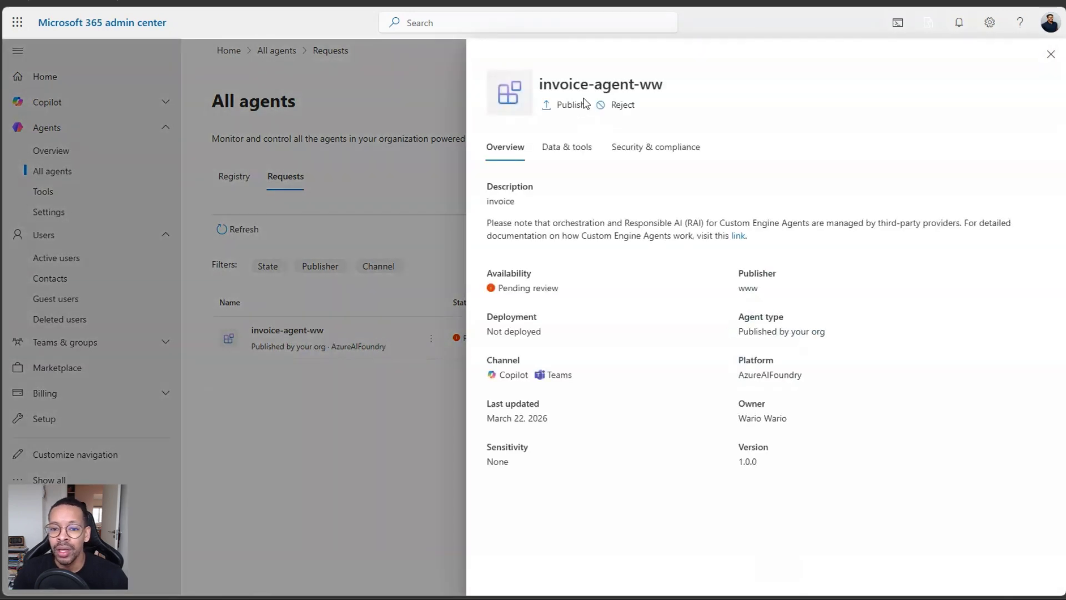
left_click(562, 110)
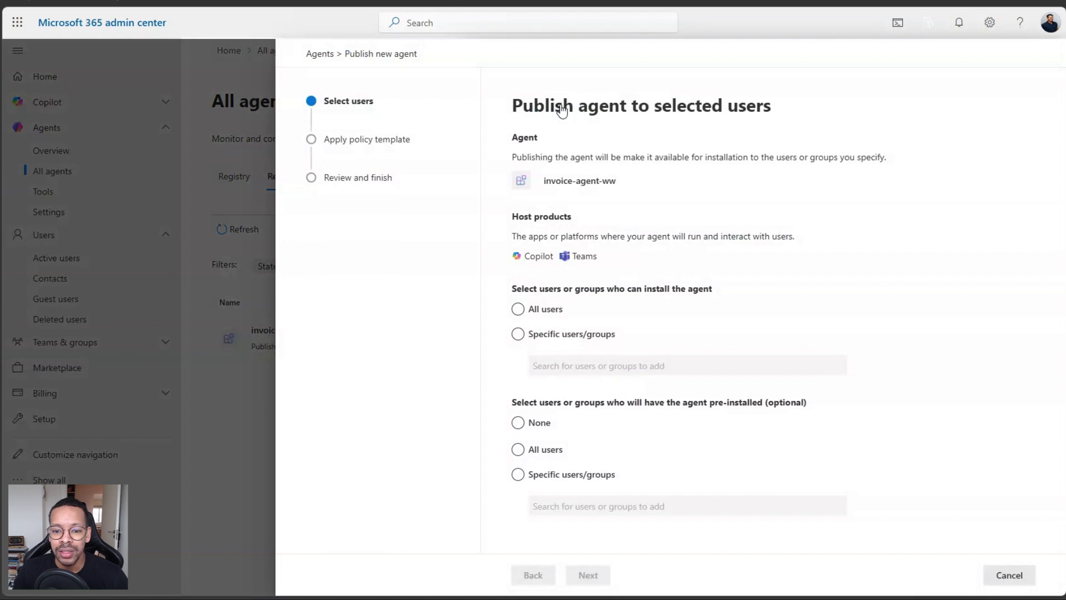
Step: Limit installation of the agent to specific users/groups and add the agent owner's organization account
left_click(519, 336)
left_click(560, 363)
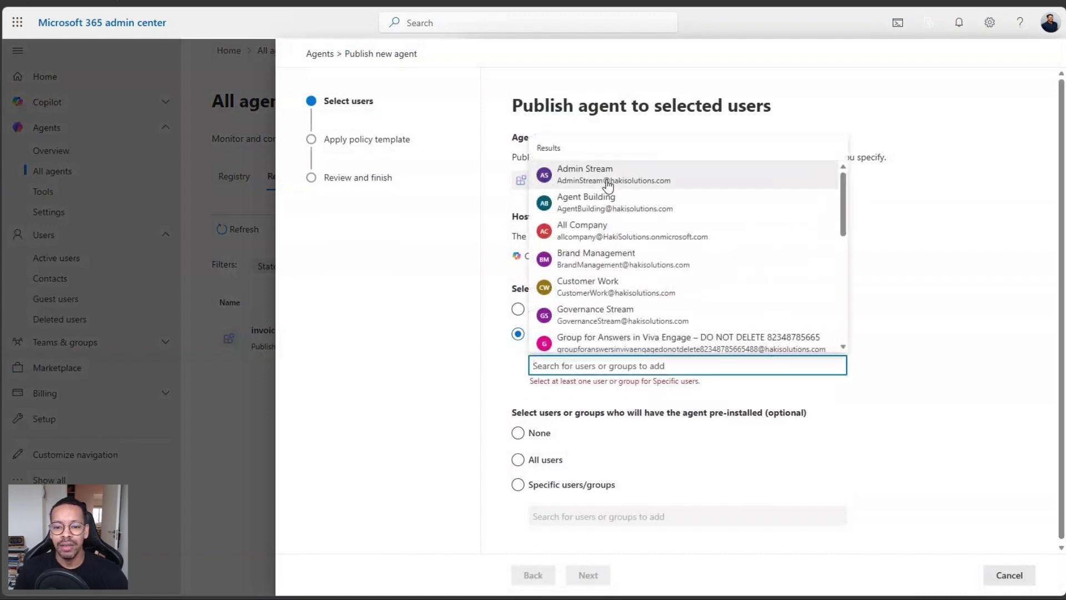
type("wario")
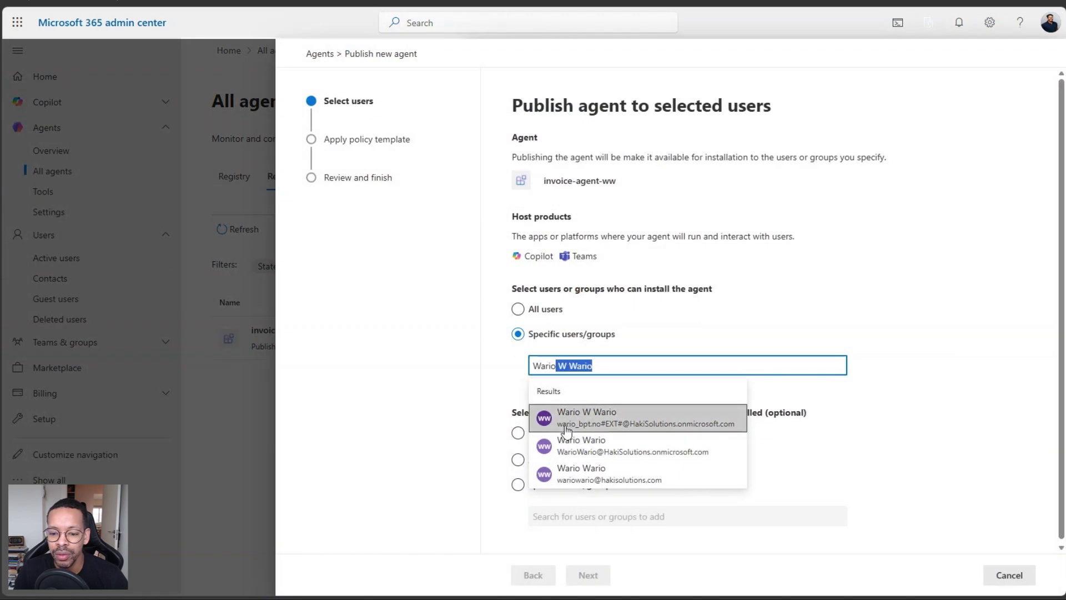
left_click(569, 472)
Step: Pre-install the agent for specific users/groups only and add the agent owner's organization account
scroll(571, 461, "down", 1)
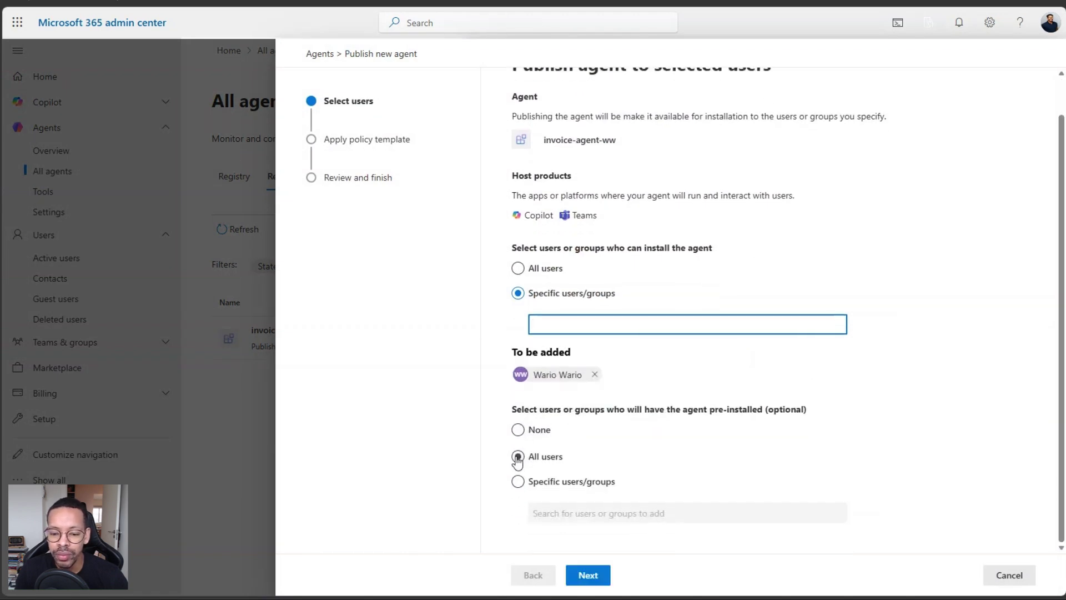
left_click(520, 430)
left_click(519, 482)
scroll(557, 496, "down", 1)
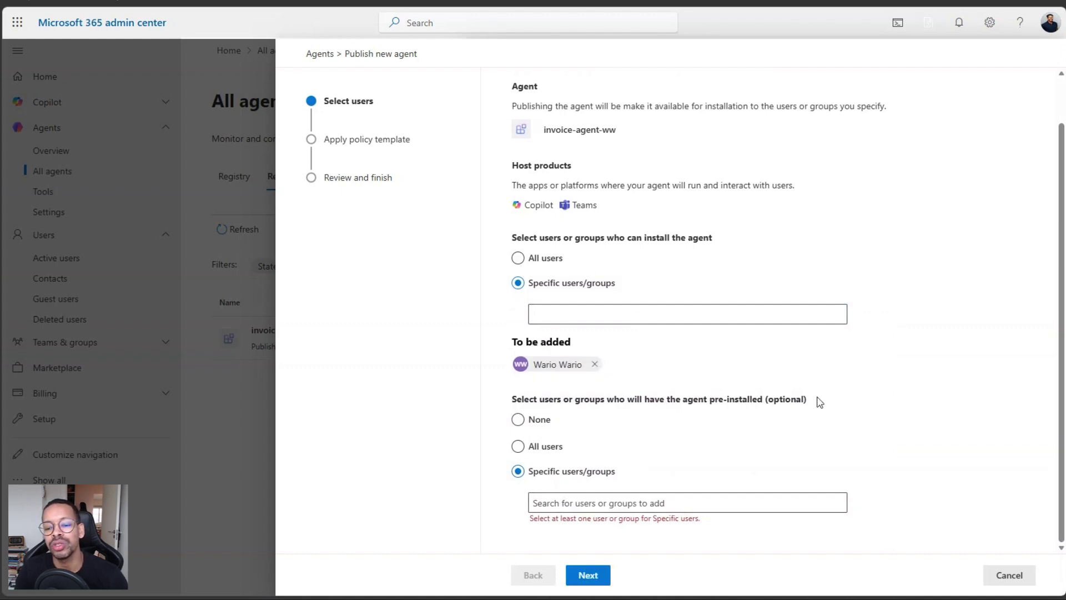
left_click(572, 508)
type("wa")
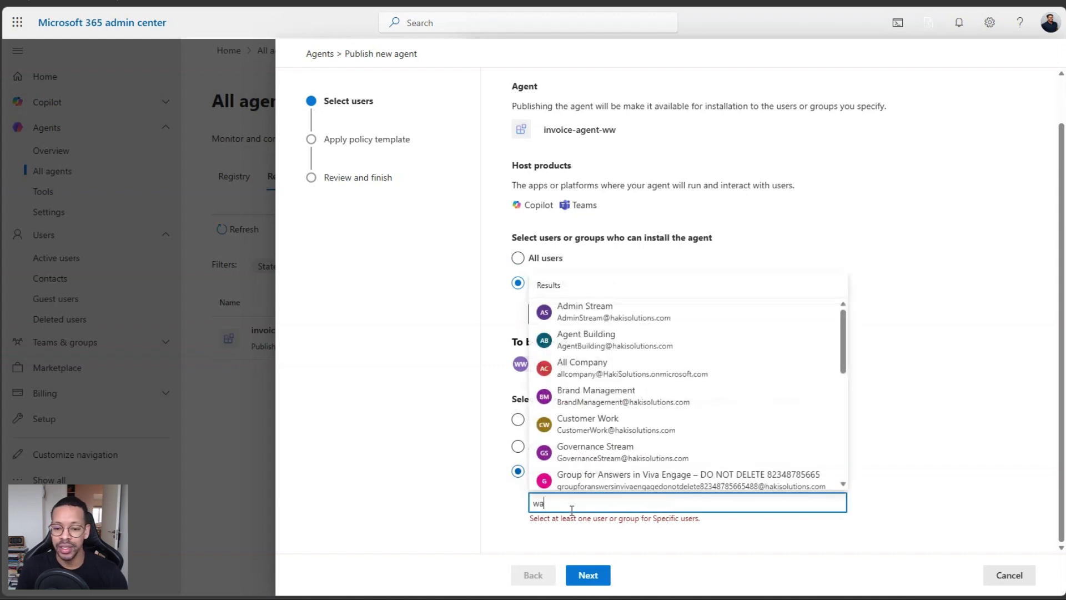
key("Down")
key("Down")
key("Down")
key("Return")
scroll(488, 452, "down", 2)
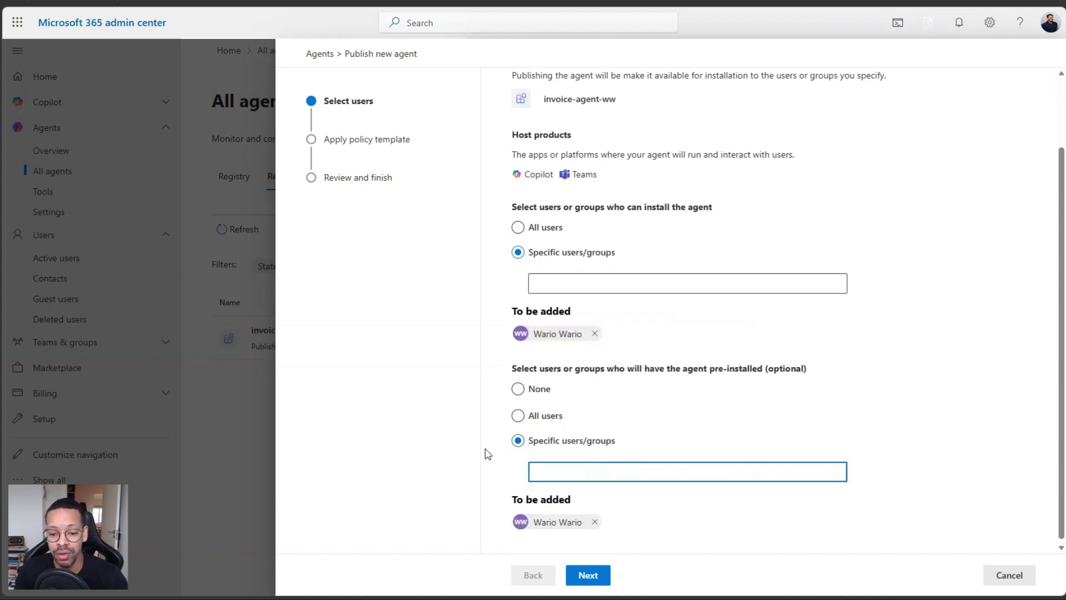
Step: Apply the default template for no instances, publish invoice-agent-ww and close the publishing wizard
left_click(588, 576)
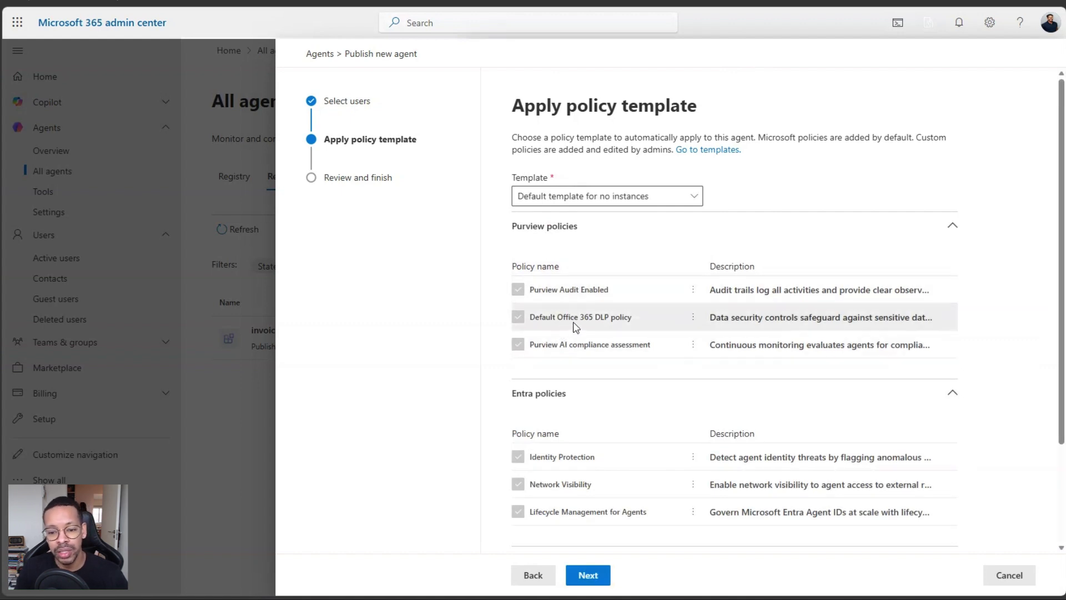
scroll(602, 348, "down", 3)
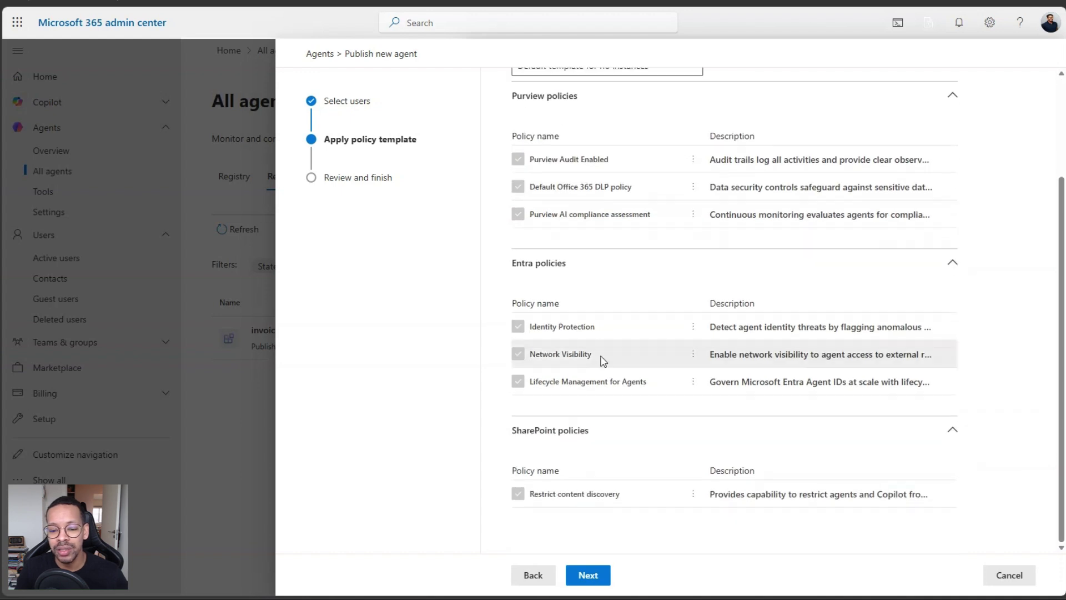
left_click(589, 574)
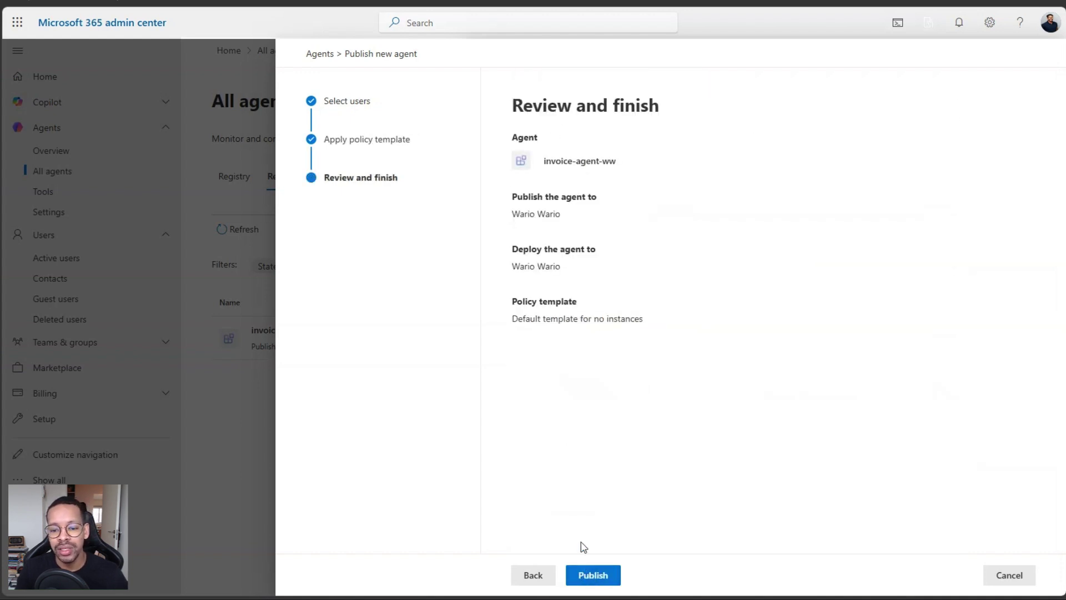
left_click(588, 575)
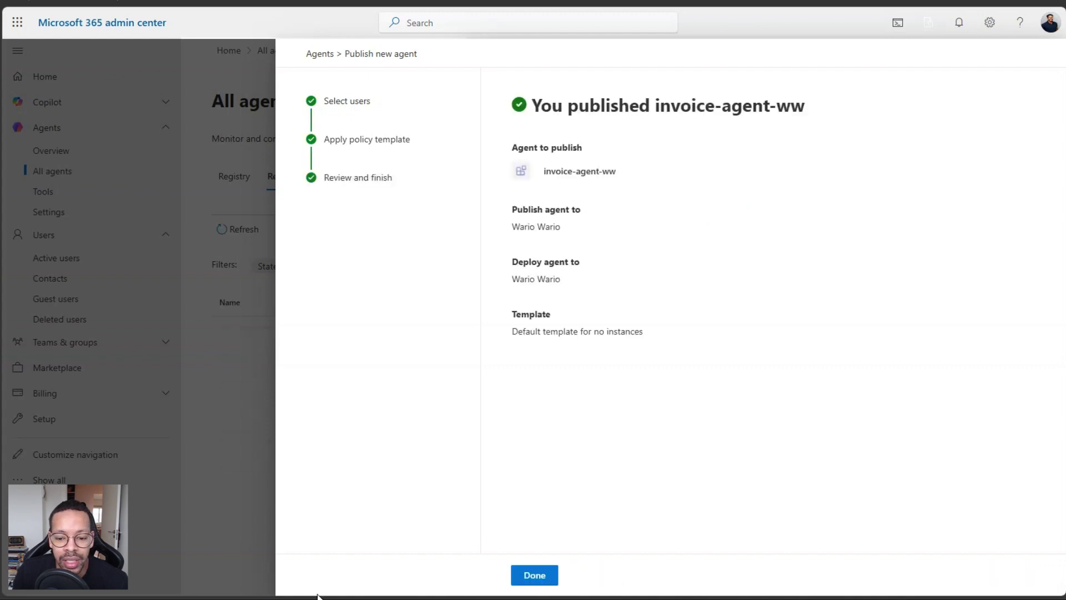
left_click(536, 579)
Step: Switch to Microsoft Teams, look over the Copilot Agent Store and open the existing invoice-agent
left_click(361, 597)
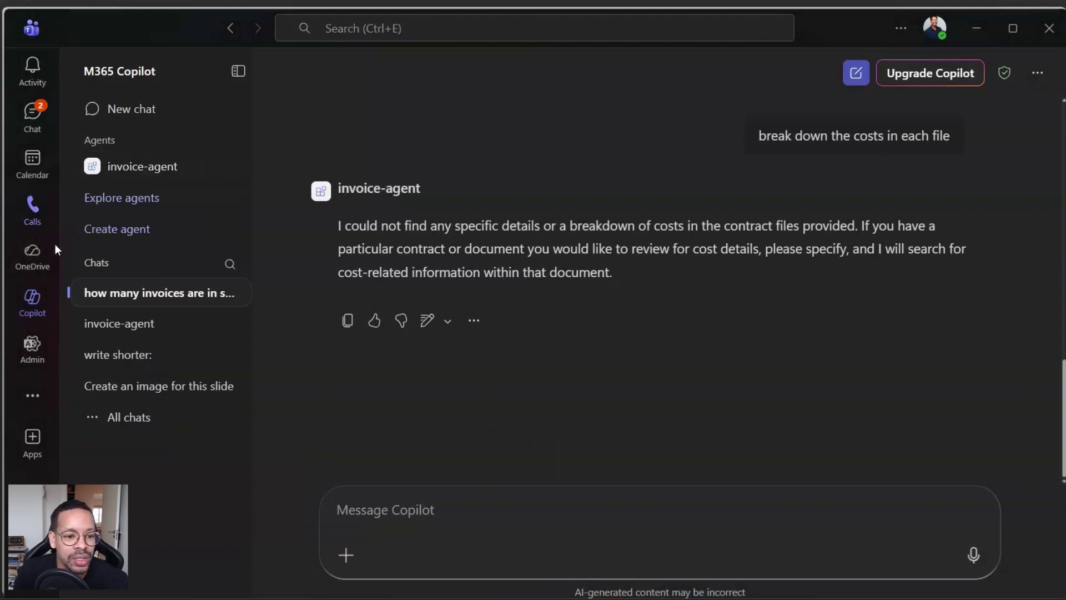
left_click(38, 346)
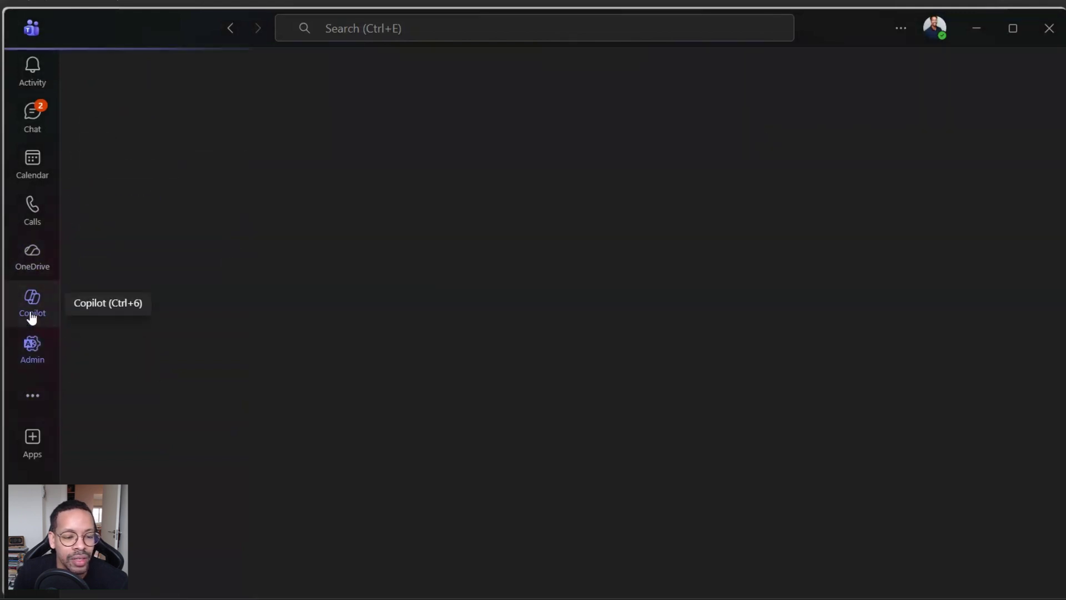
left_click(32, 302)
left_click(101, 206)
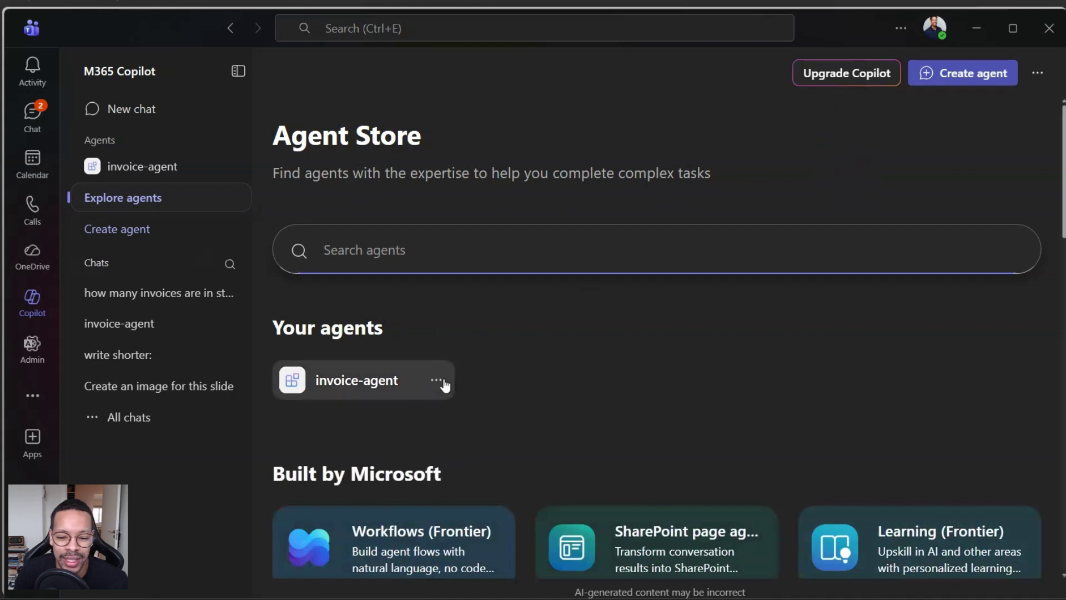
left_click(172, 168)
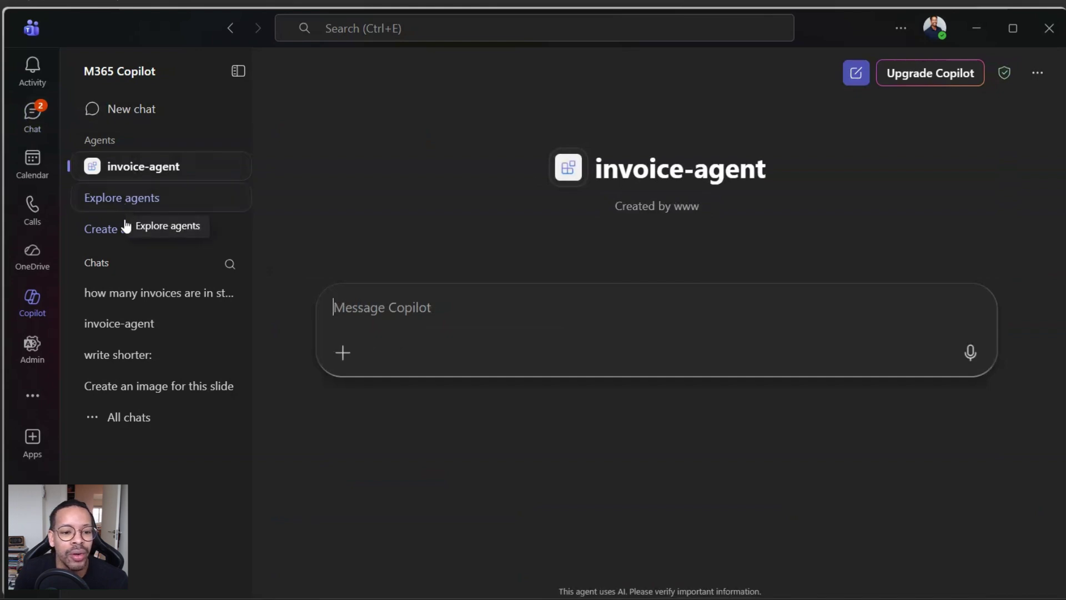
Step: Search the Agent Store for "invoi" and open invoice-agent-ww
left_click(111, 199)
scroll(444, 269, "down", 4)
scroll(430, 250, "up", 5)
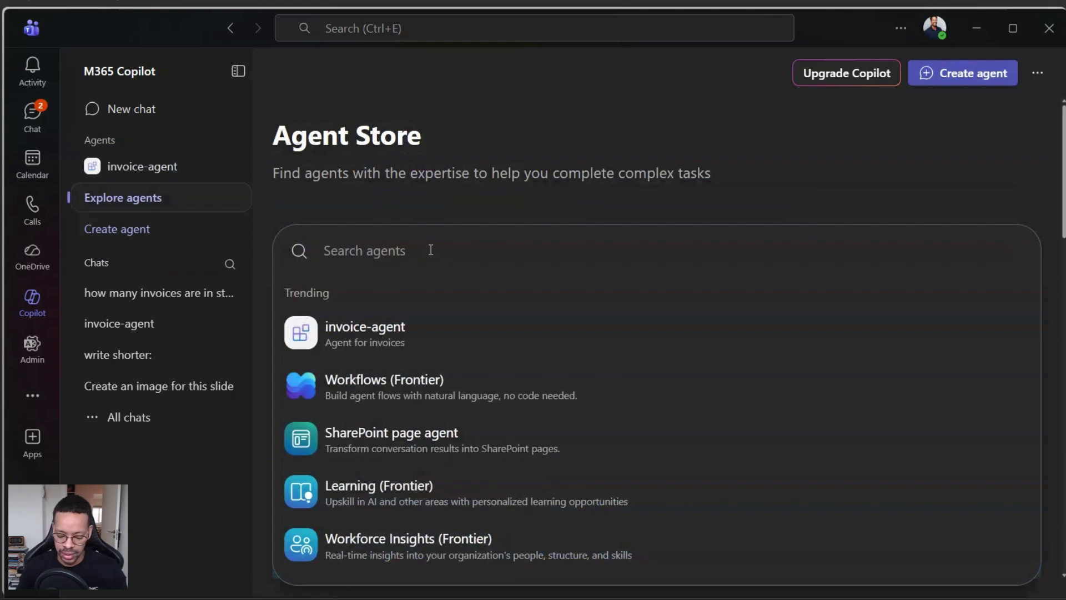
type("invoi")
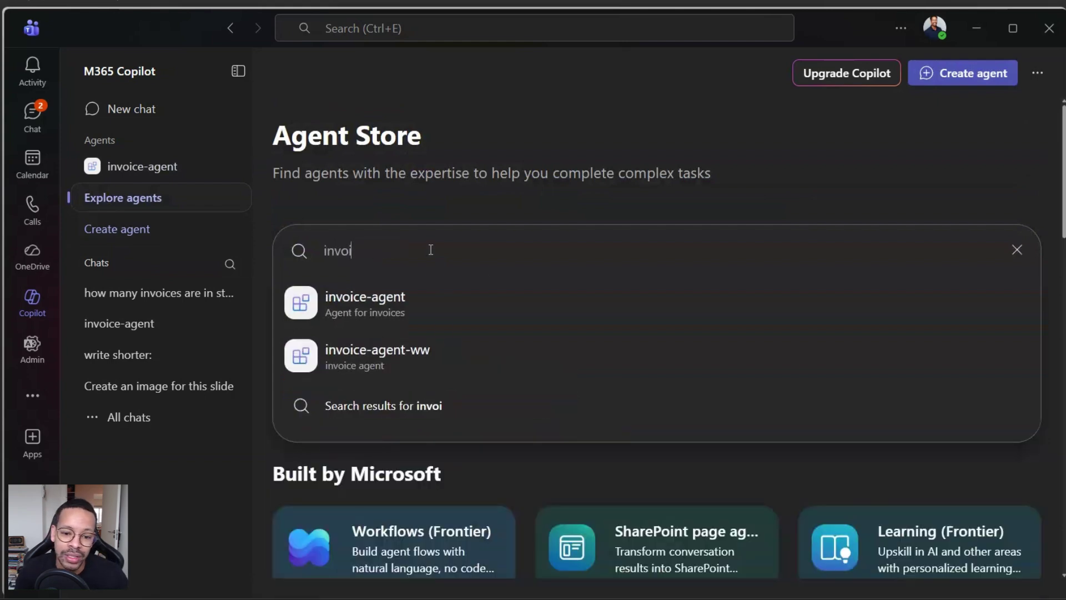
left_click(401, 354)
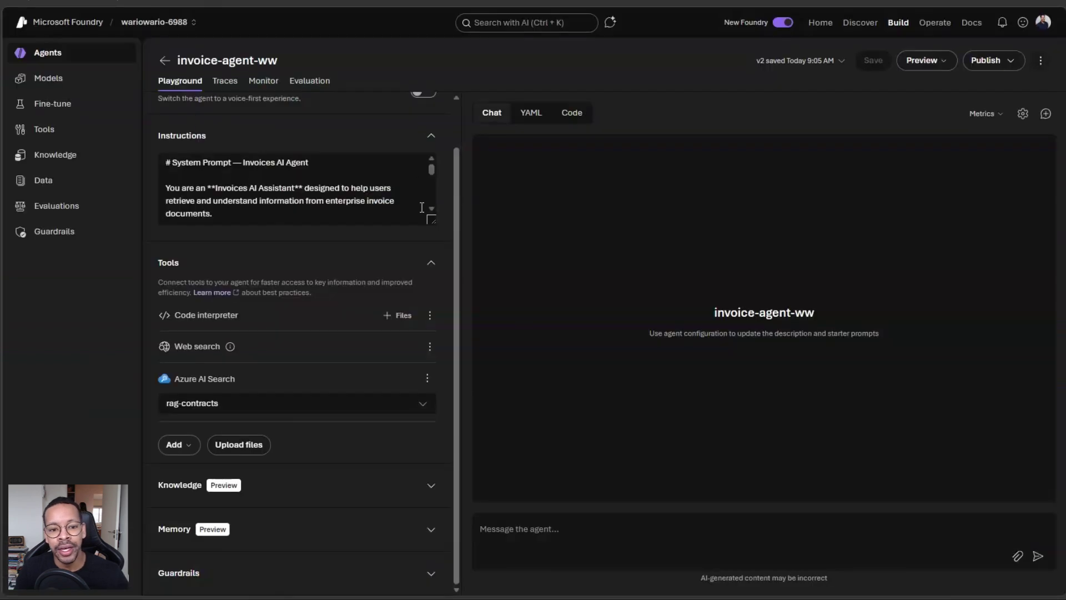
Step: Switch to Microsoft Foundry and look over the traces and monitoring dashboard of invoice-agent-ww
scroll(424, 208, "up", 1)
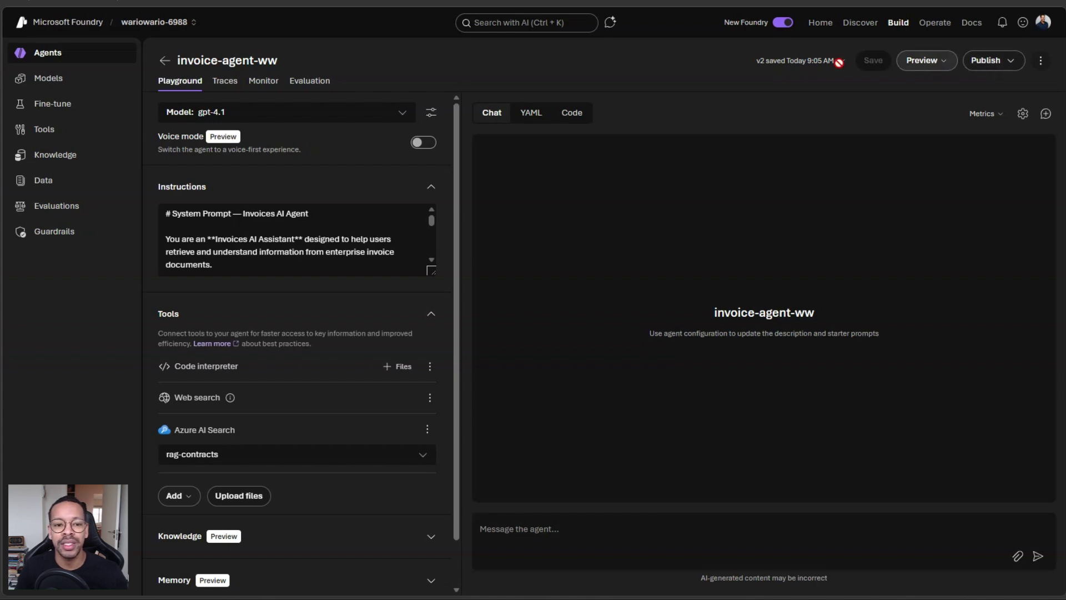
left_click(221, 83)
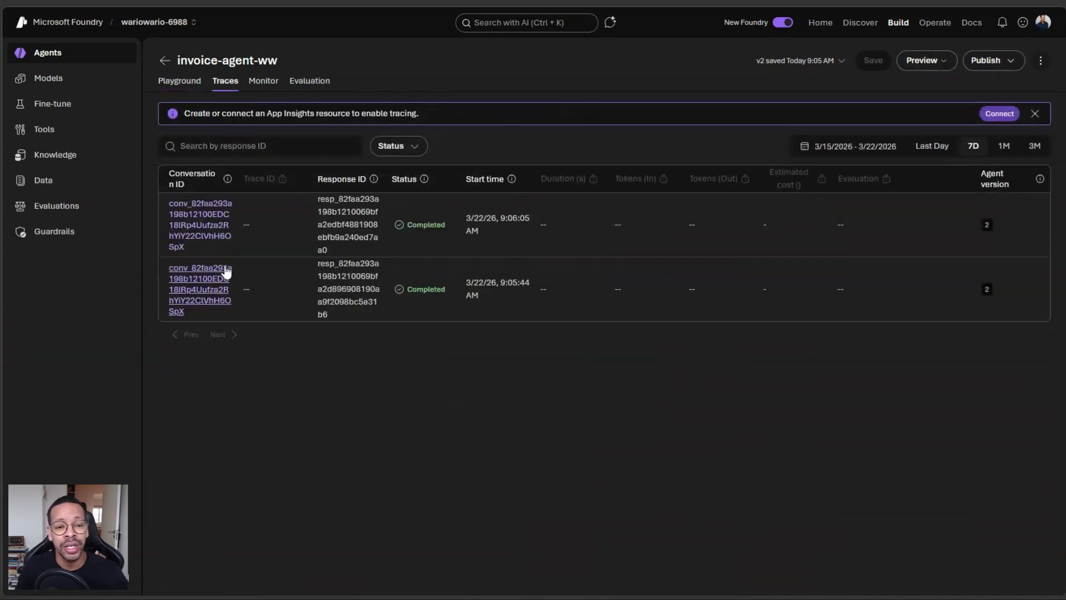
left_click(265, 83)
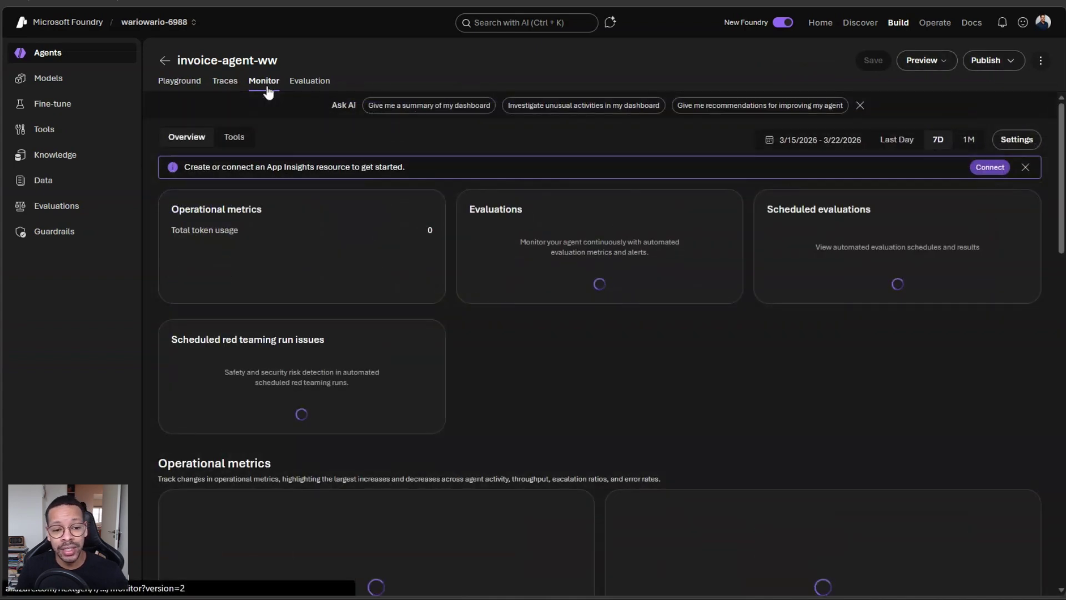
left_click(198, 84)
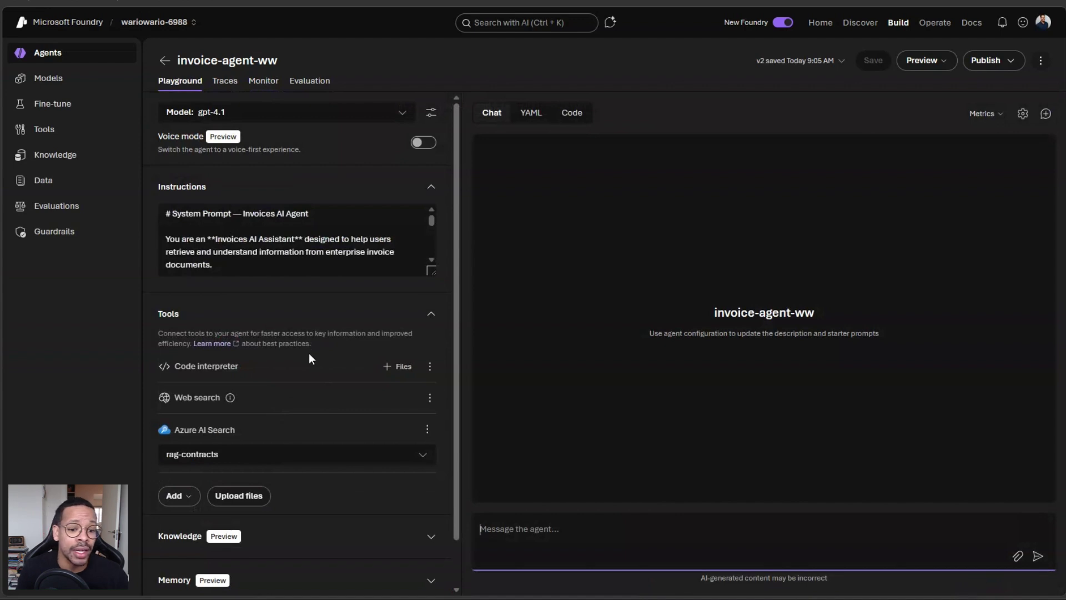
Step: Examine the options for adding tools and knowledge to invoice-agent-ww
scroll(309, 354, "down", 1)
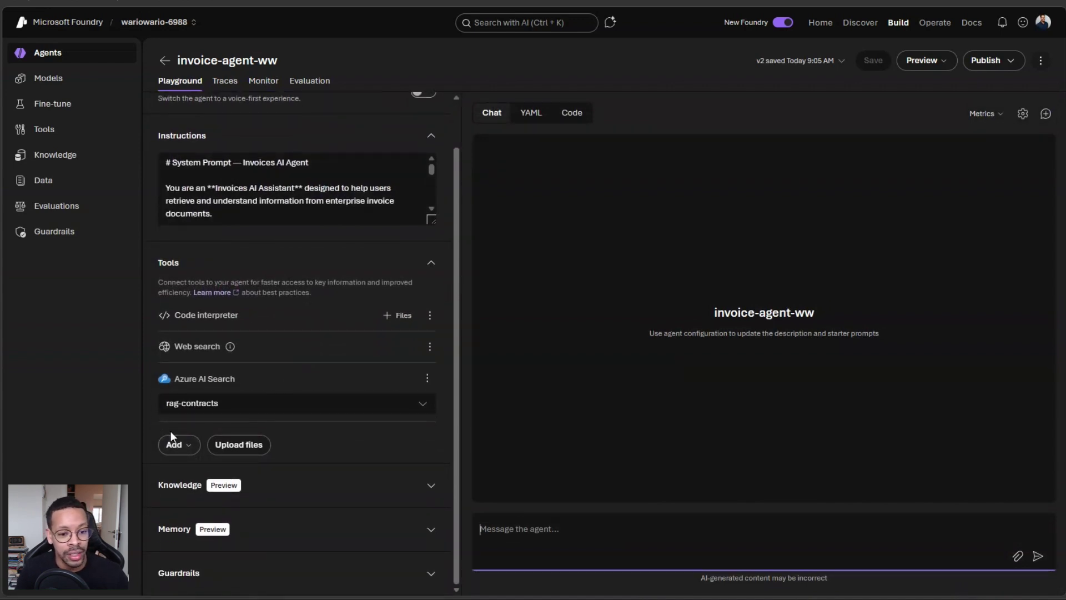
left_click(173, 447)
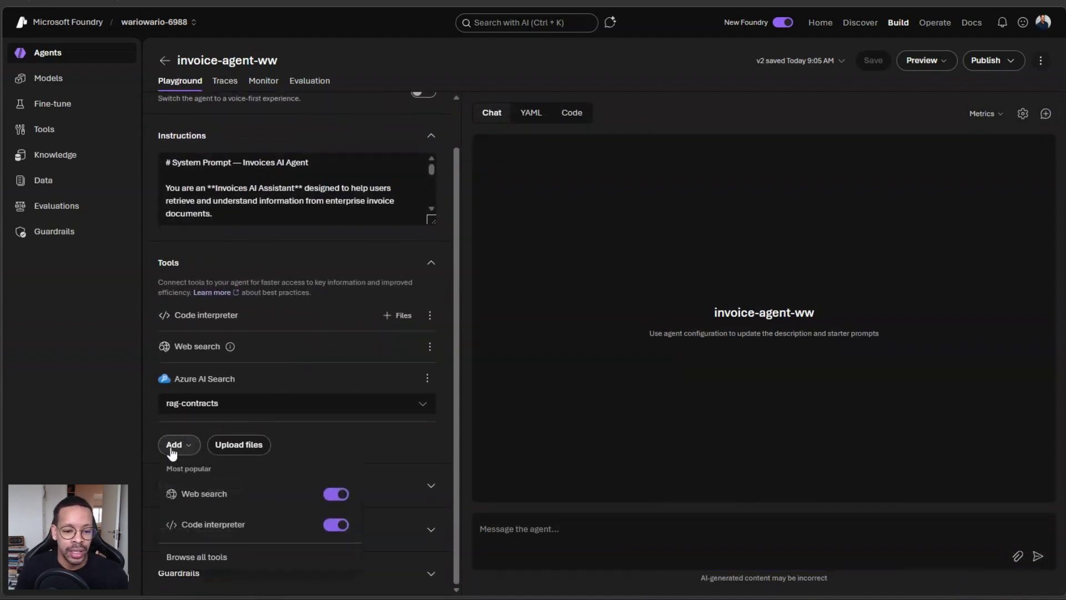
left_click(173, 447)
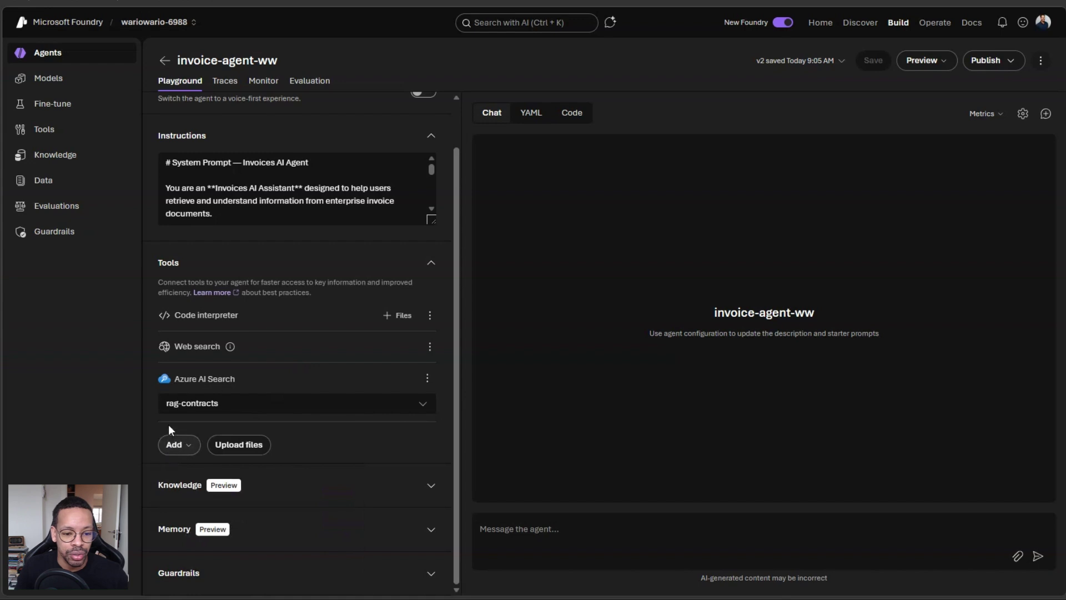
left_click(421, 275)
left_click(190, 375)
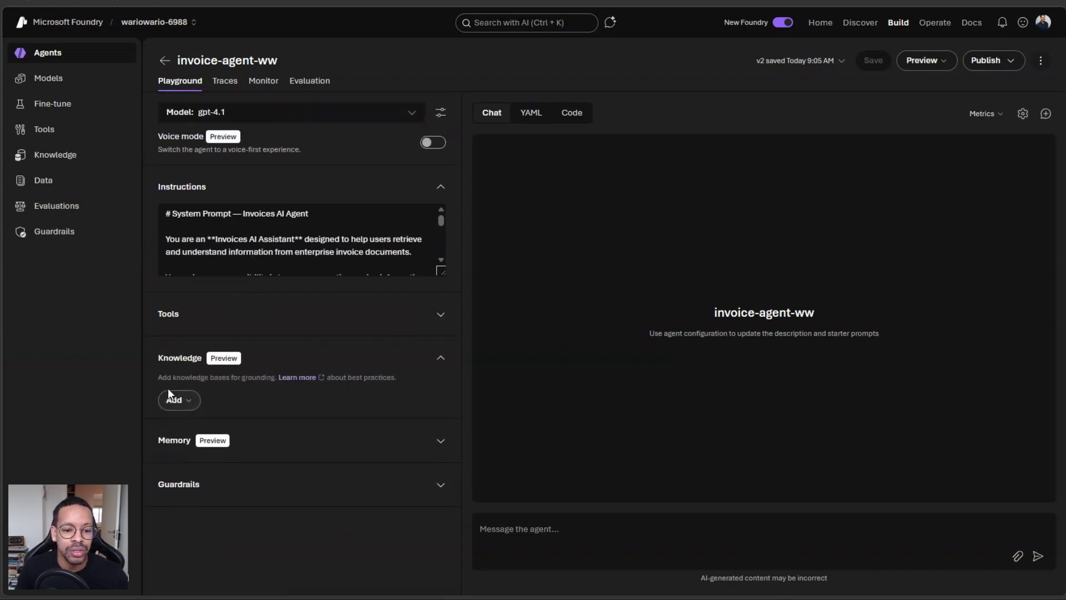
left_click(176, 401)
Step: Browse the configured tools and the tool catalog, sorting the catalog by Newest
left_click(172, 445)
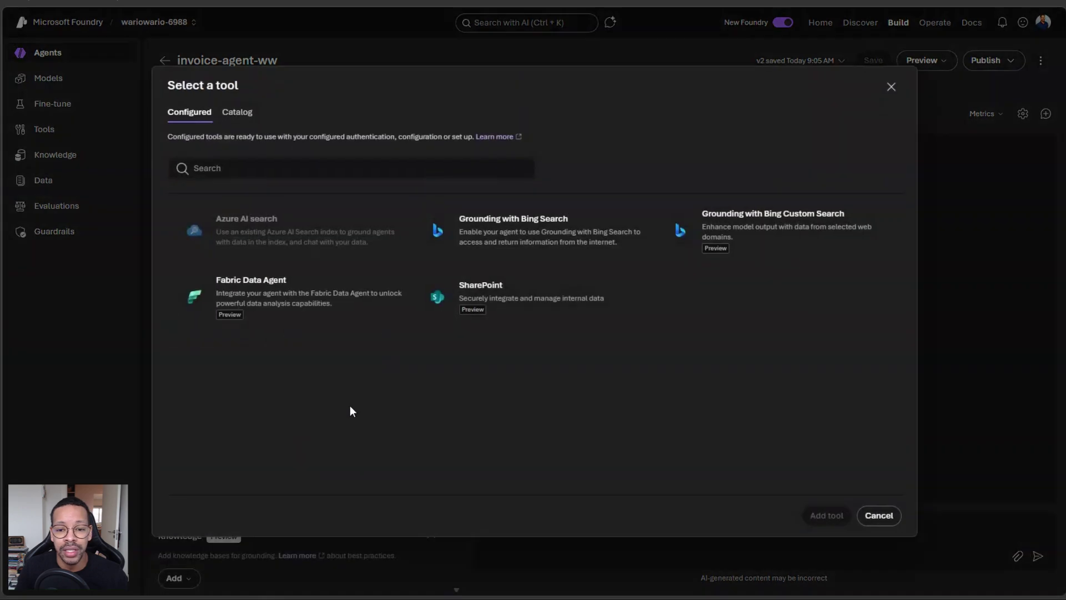
left_click(234, 110)
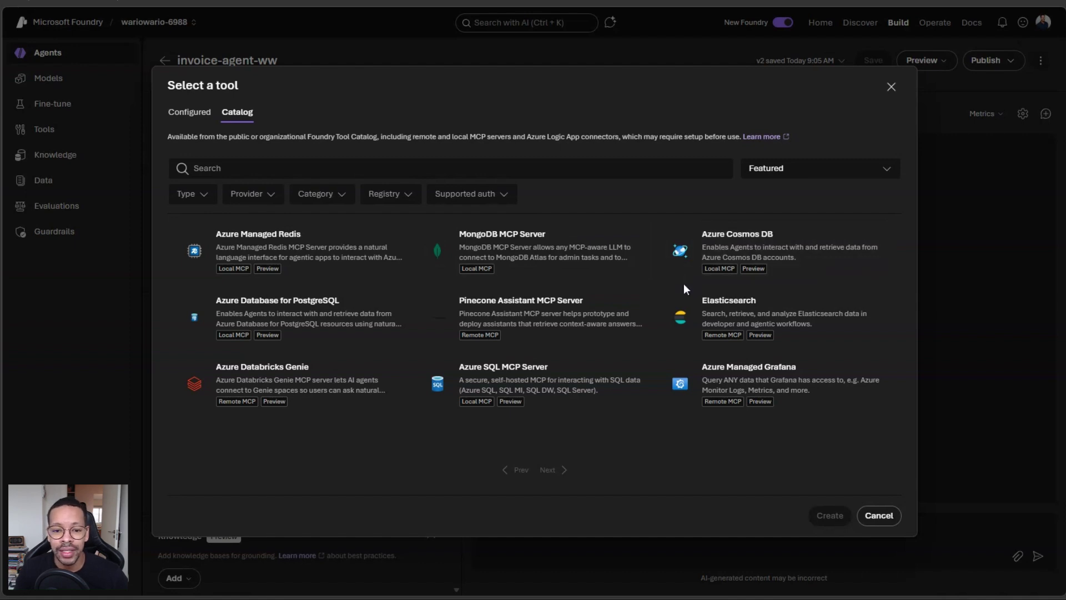
left_click(800, 169)
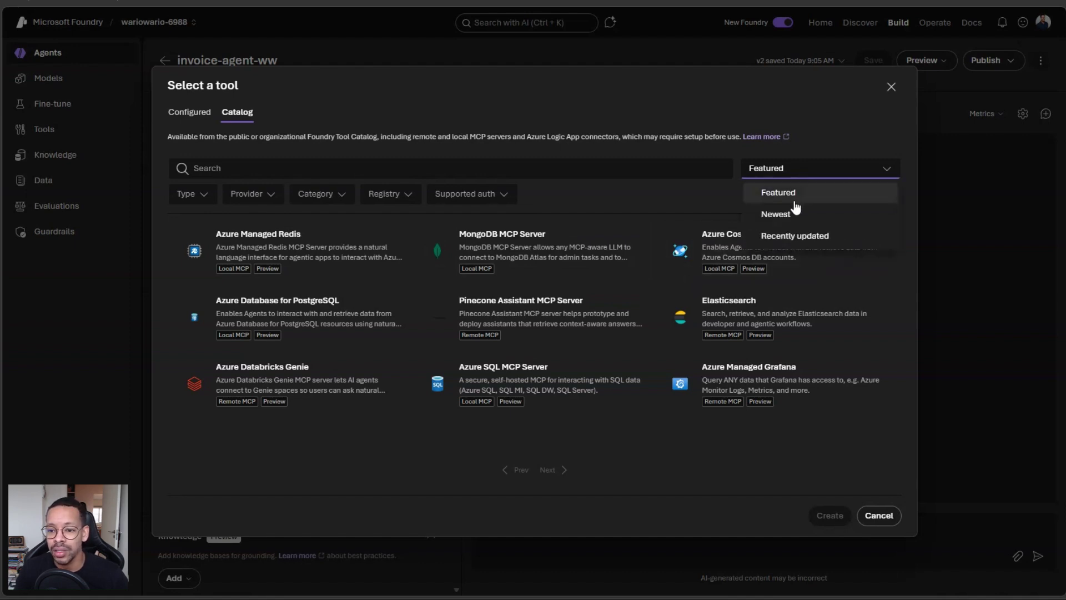
left_click(788, 219)
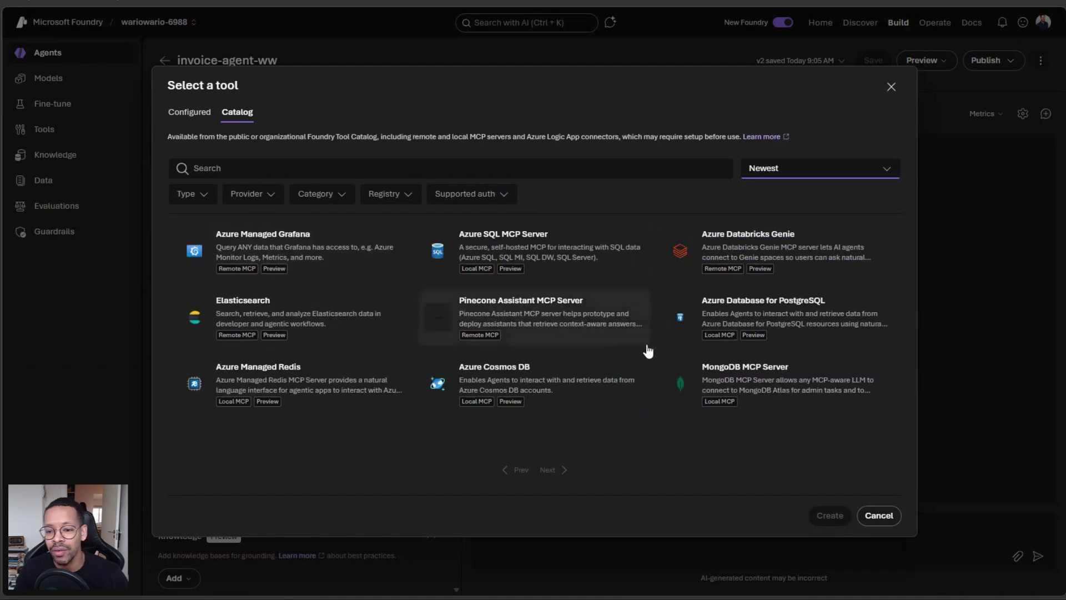
Step: Try to create the Azure Cosmos DB tool from the catalog and dismiss the MCP server hosting dialog
left_click(511, 383)
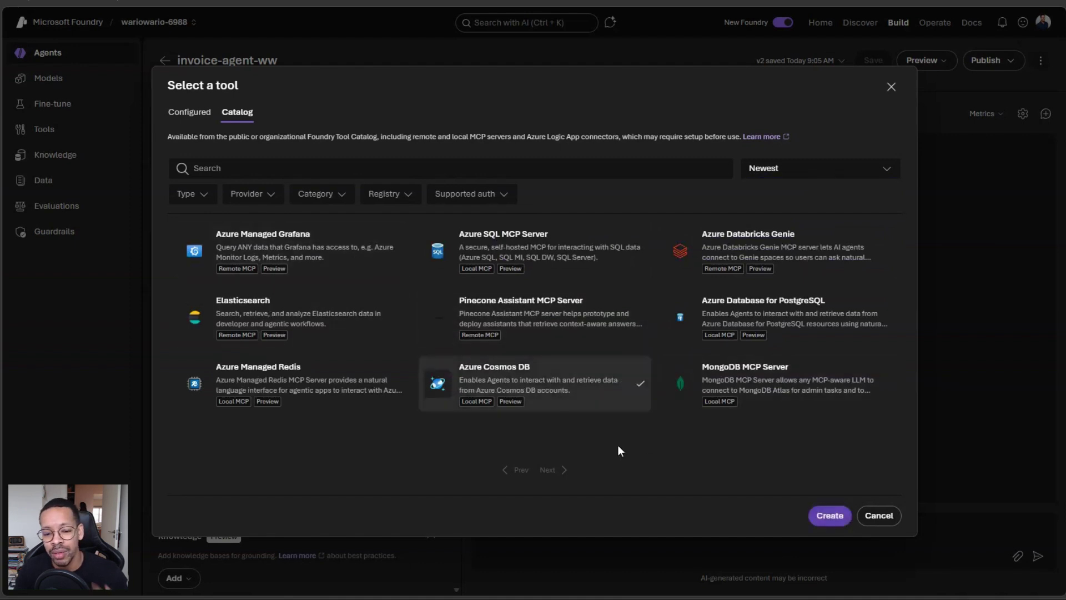
left_click(829, 516)
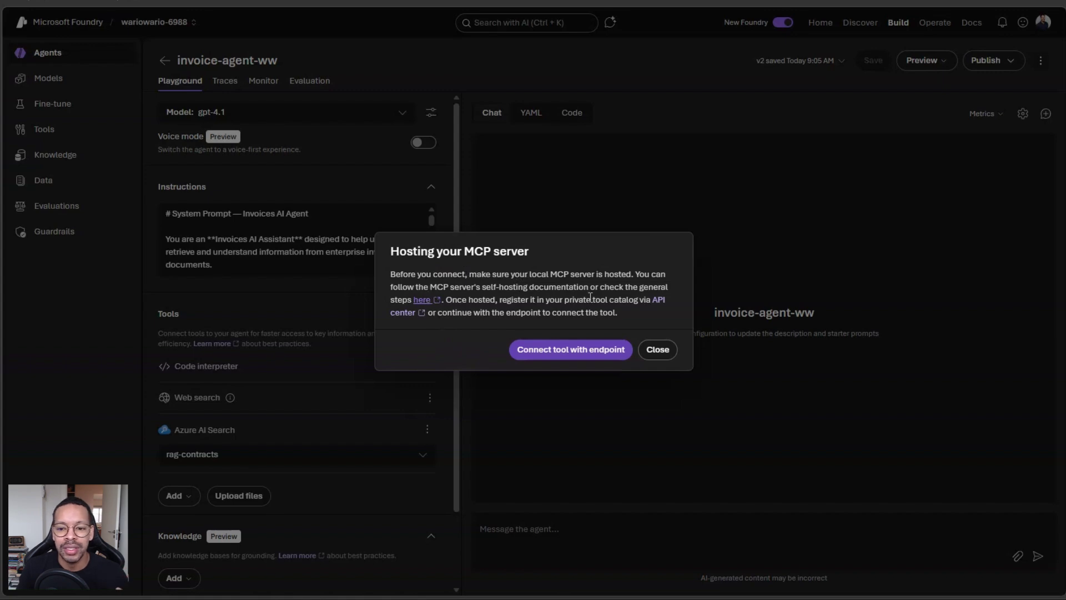
left_click(658, 349)
scroll(334, 358, "down", 3)
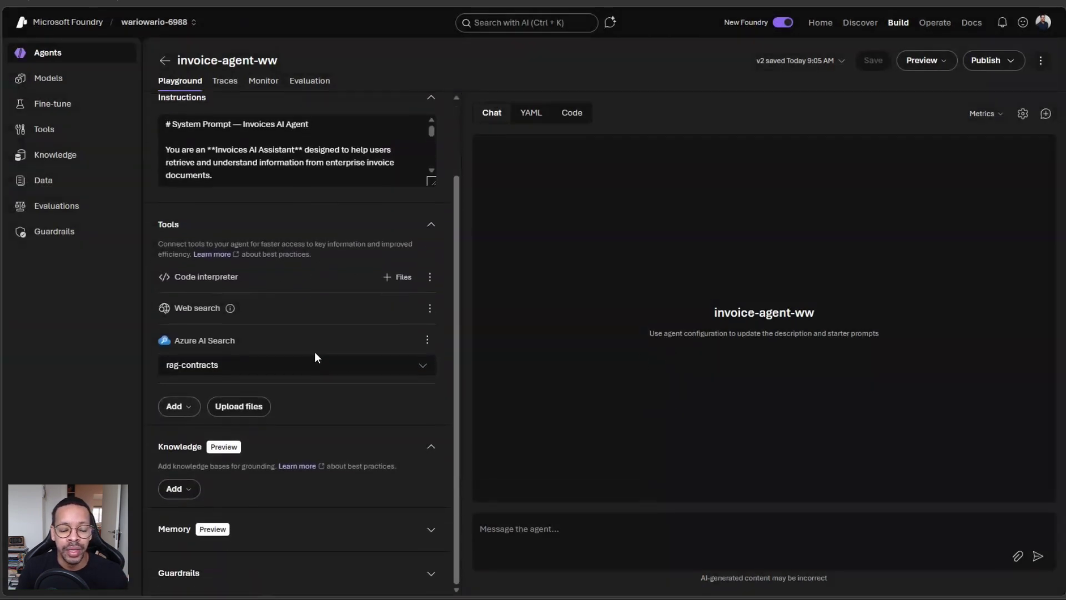